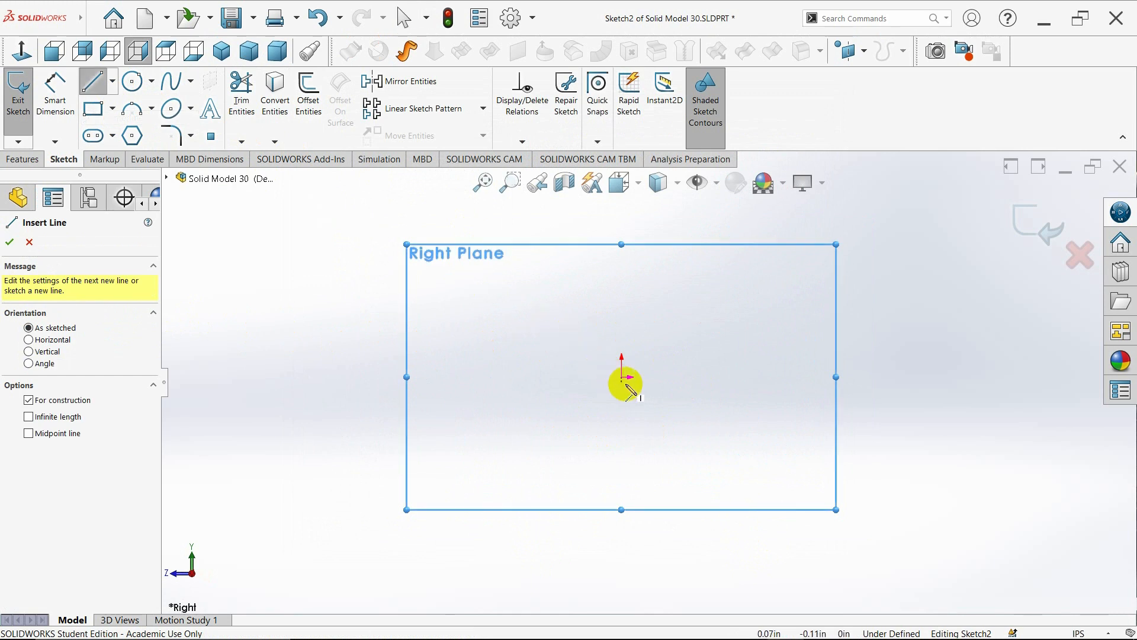
Step: Sketch a horizontal centerline extending right from the origin
left_click(622, 376)
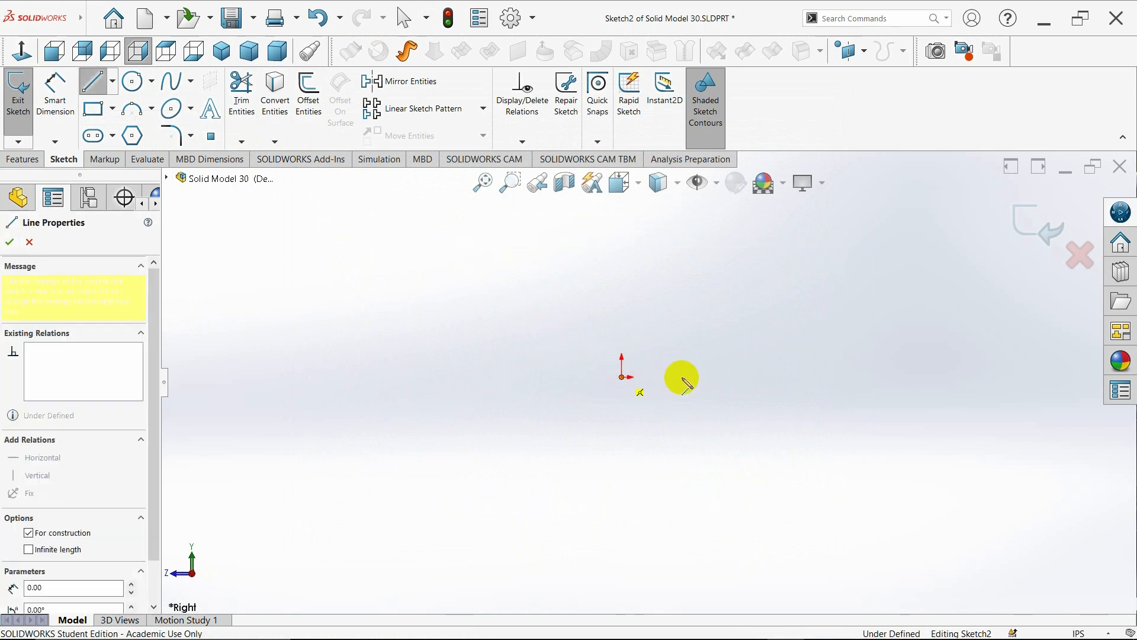
left_click(883, 377)
key("Escape")
scroll(770, 326, "down", 2)
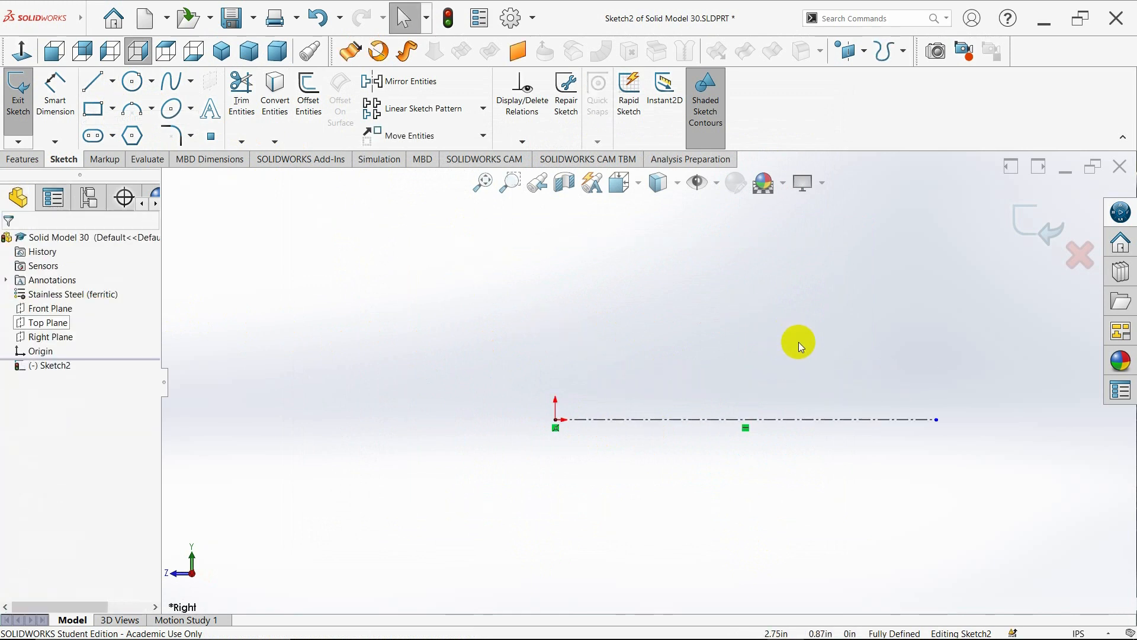
Step: Sketch a vertical centerline extending upward from the origin
left_click(112, 82)
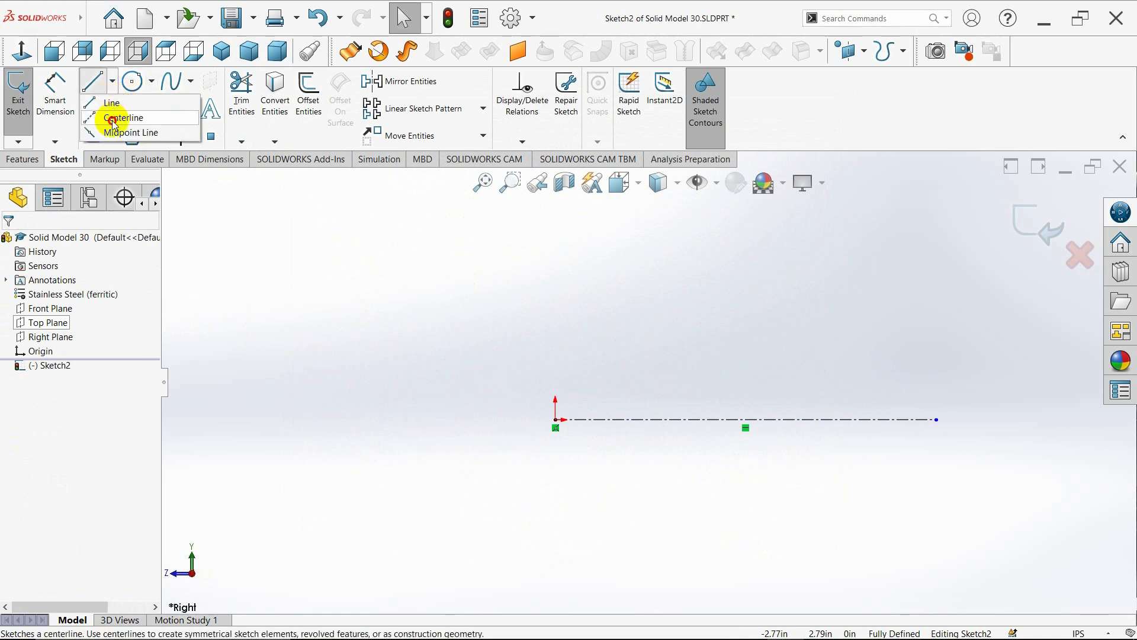
left_click(119, 117)
left_click(555, 421)
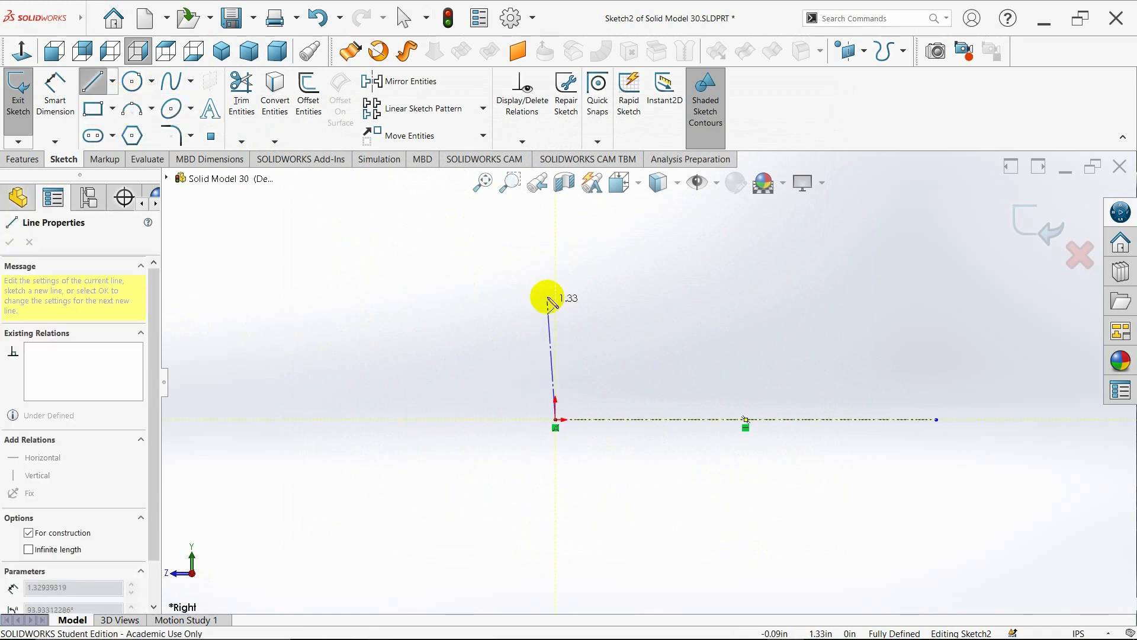
left_click(555, 237)
key("Escape")
scroll(691, 315, "down", 2)
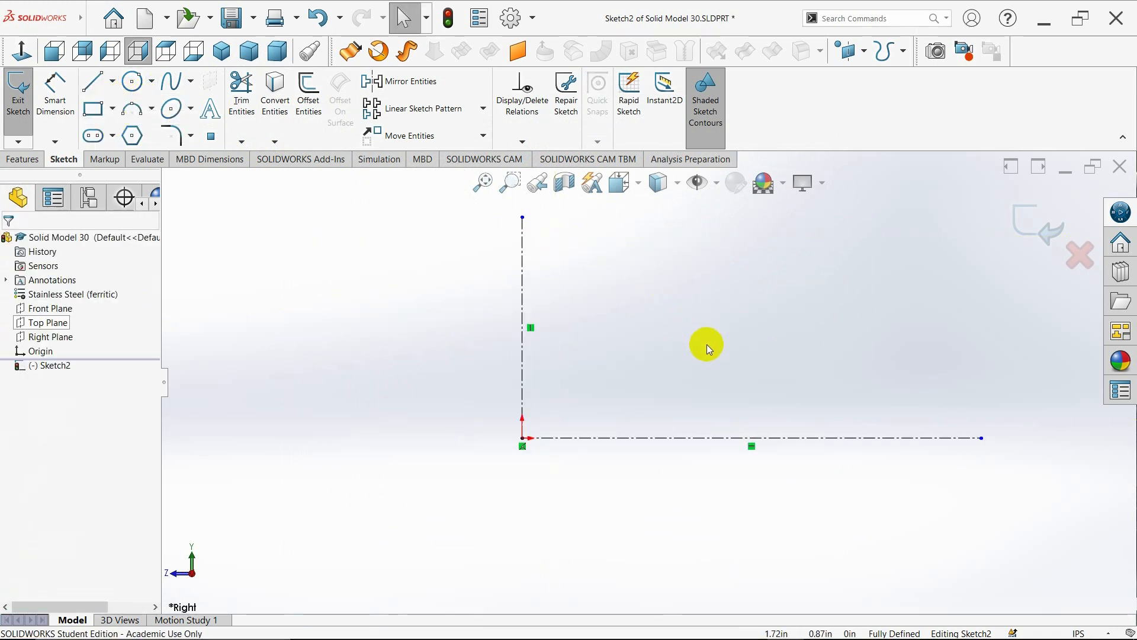
Step: Draw a solid line about 0.76 in long from the origin up along the vertical centerline
left_click(88, 81)
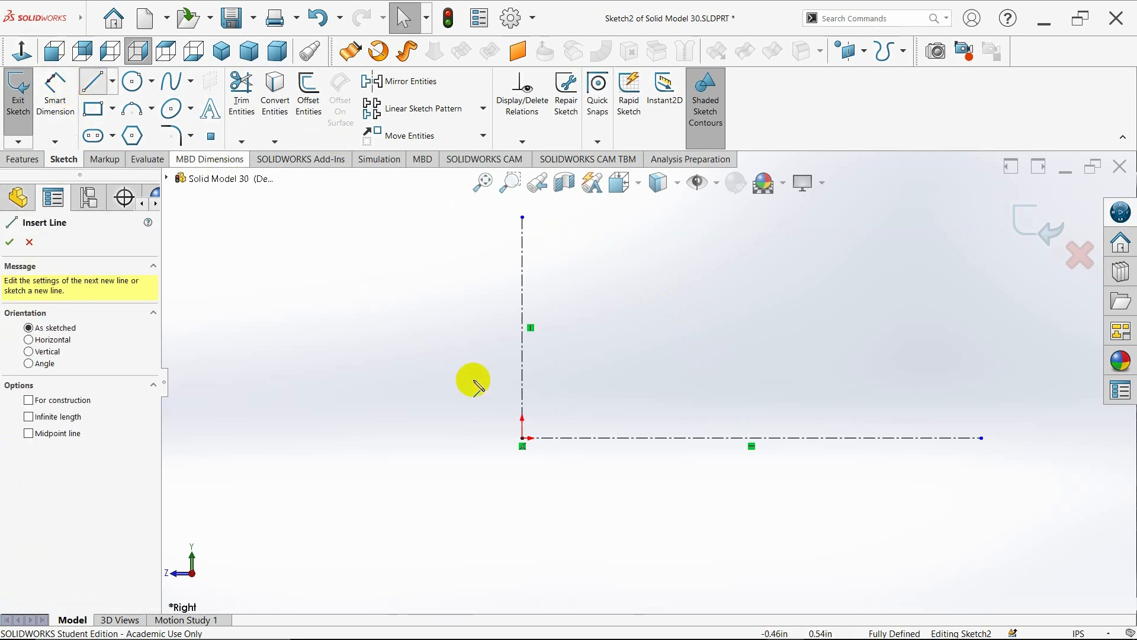
left_click(523, 438)
left_click(522, 356)
key("Escape")
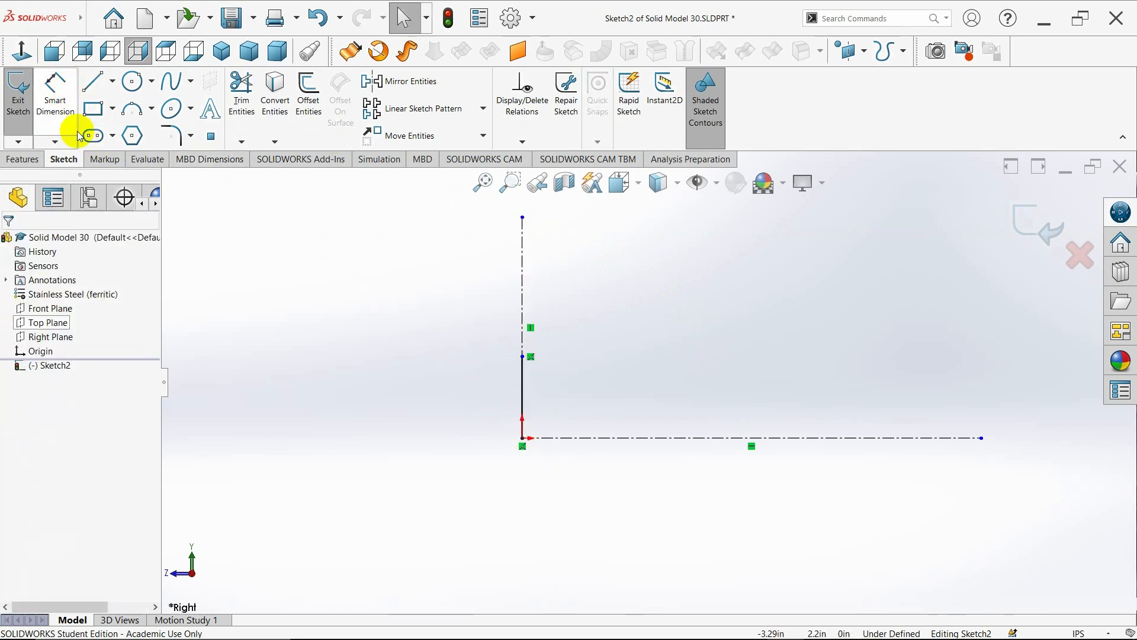
Step: Dimension the short vertical solid line at the origin to 0.25 in
left_click(59, 110)
left_click(522, 401)
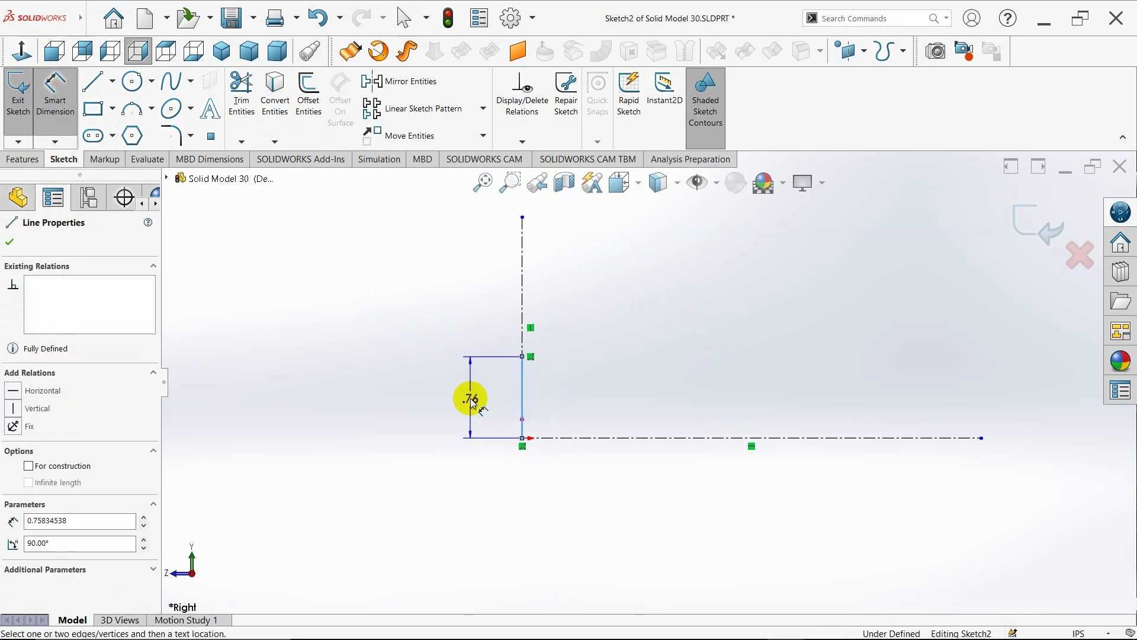
left_click(470, 398)
key("BackSpace")
type(".25")
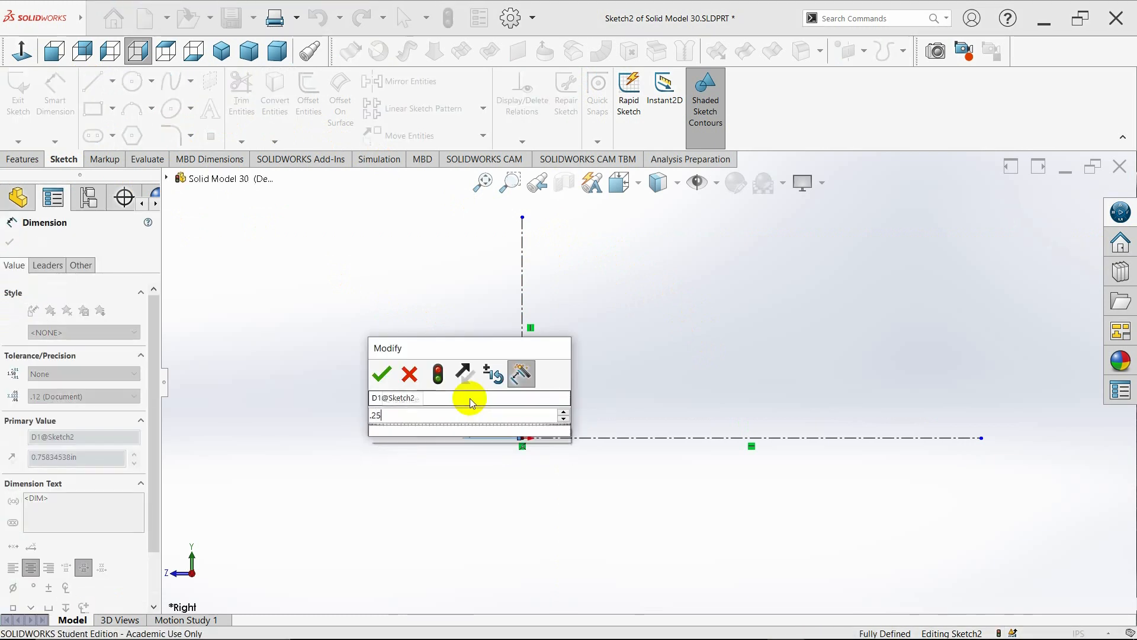
key("Return")
key("Escape")
key("Escape")
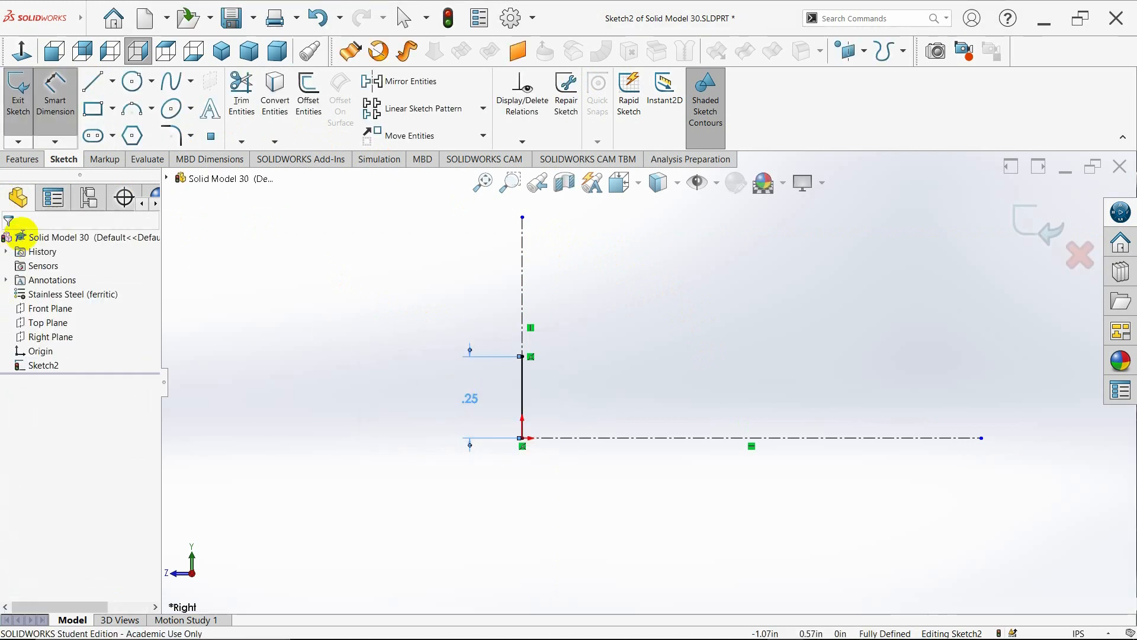
Step: Draw a 3-point arc of about 0.28 in radius from the solid line's upper endpoint up and to the right, bulging toward the upper left
left_click(151, 109)
left_click(152, 160)
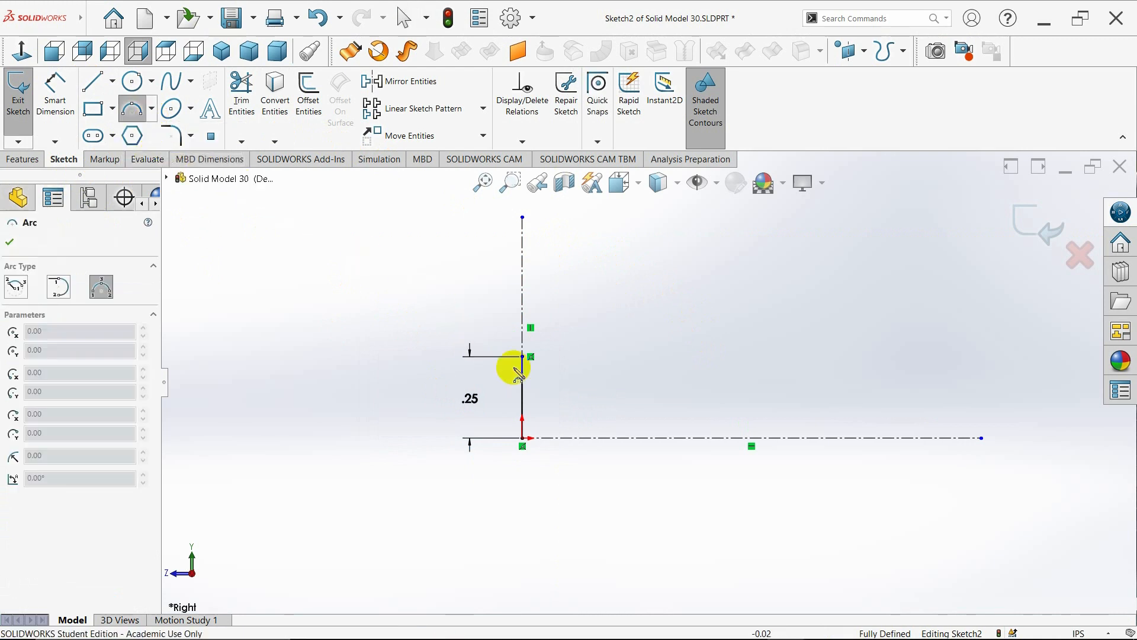
left_click(522, 356)
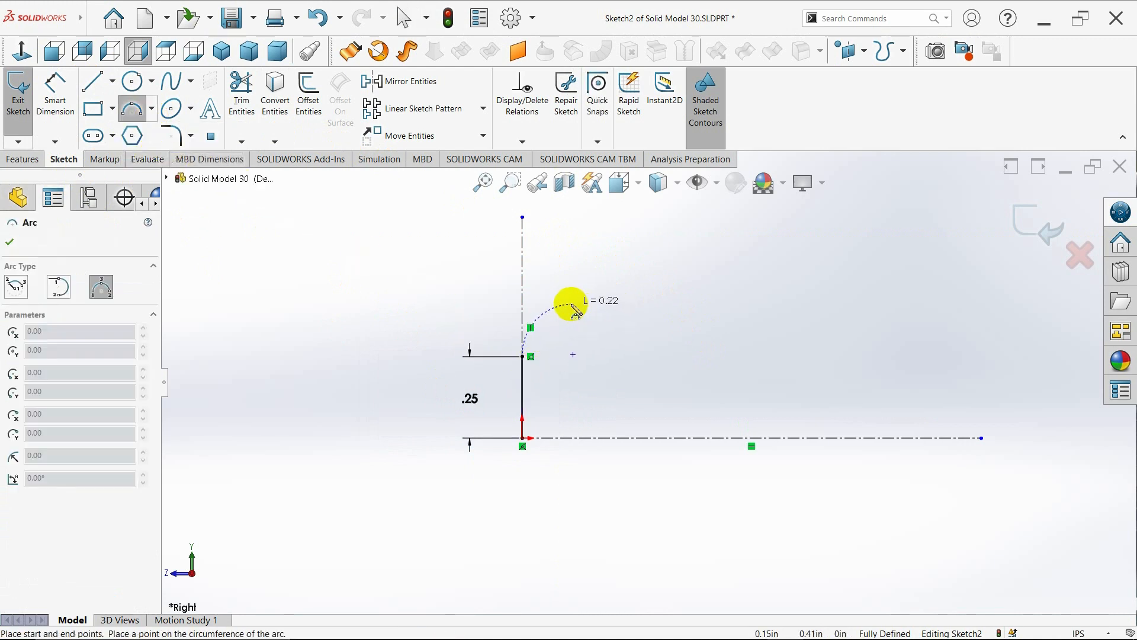
left_click(567, 299)
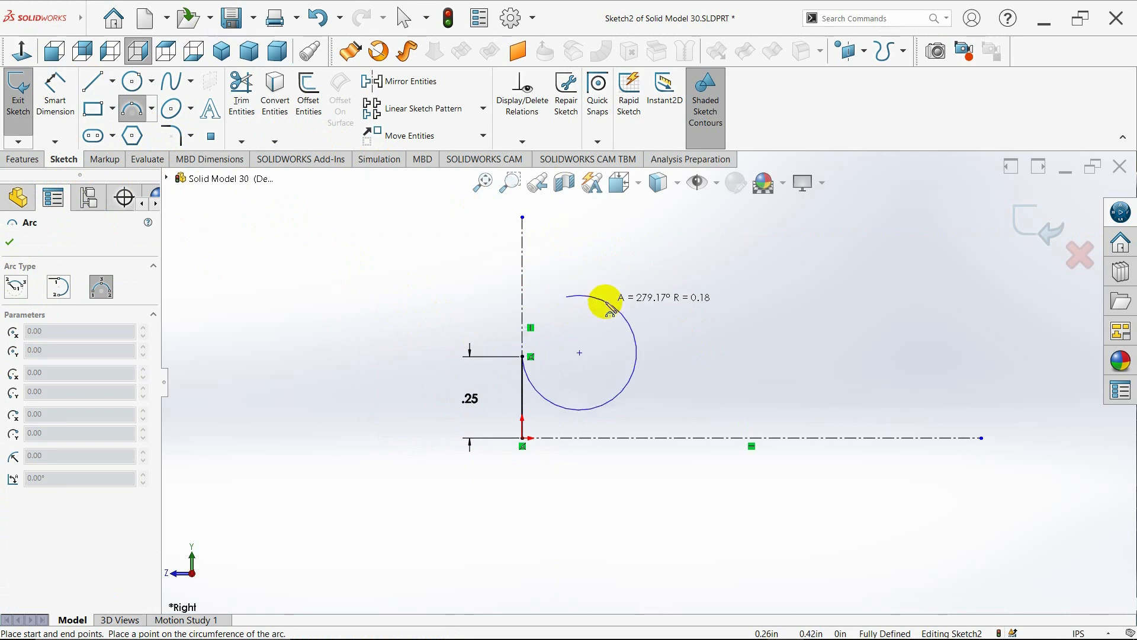
left_click(553, 305)
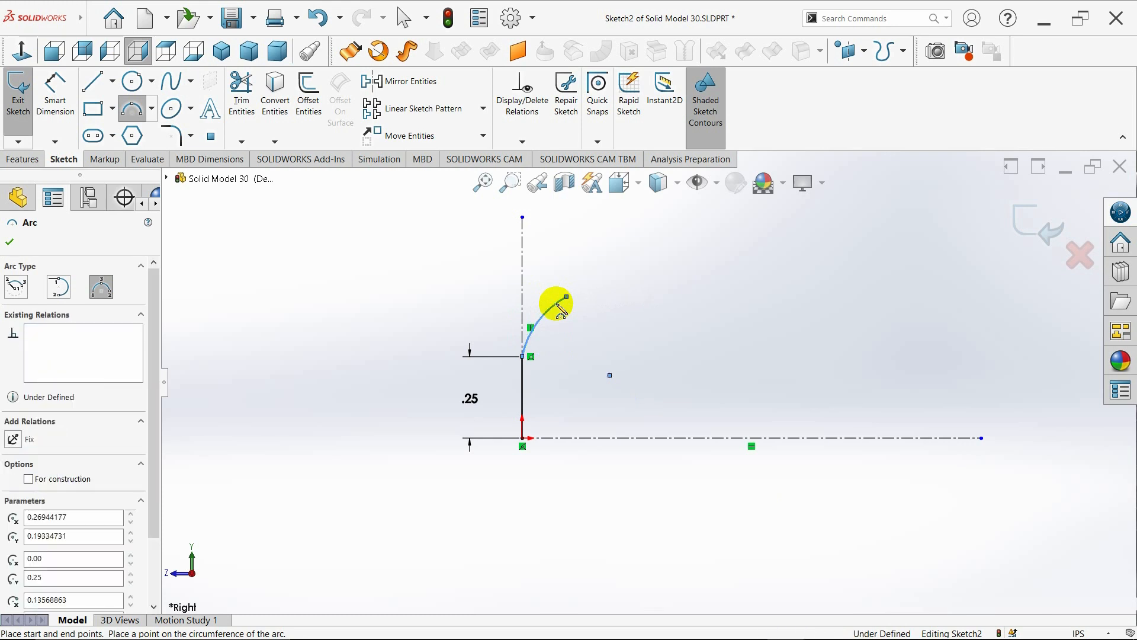
key("Escape")
Step: Dimension the arc's radius to 0.50 in
left_click(56, 90)
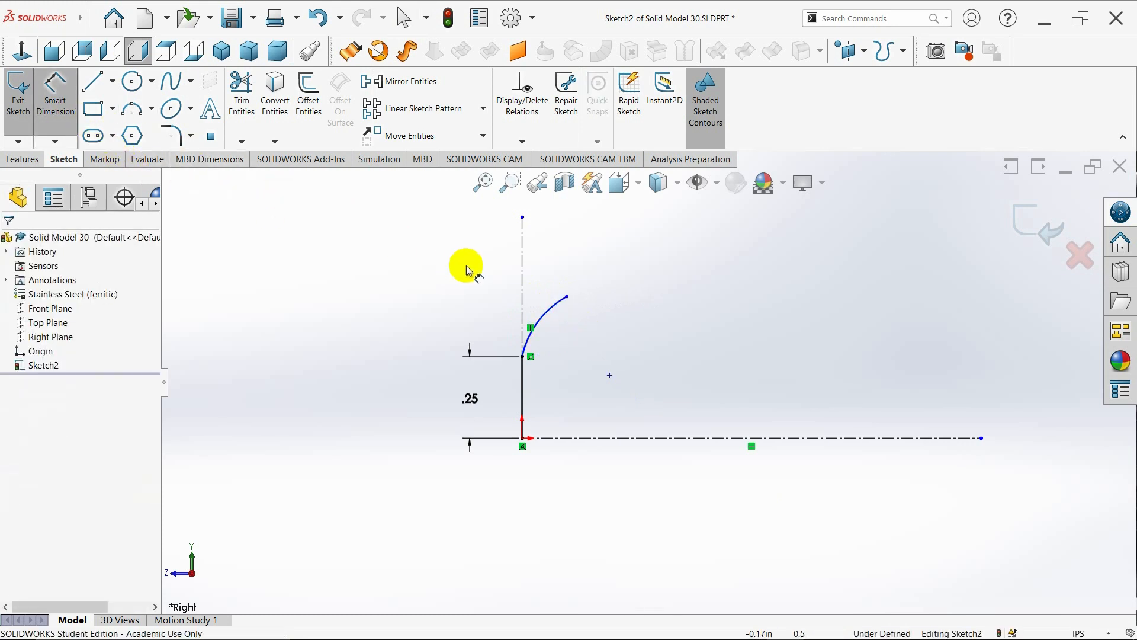
left_click(524, 316)
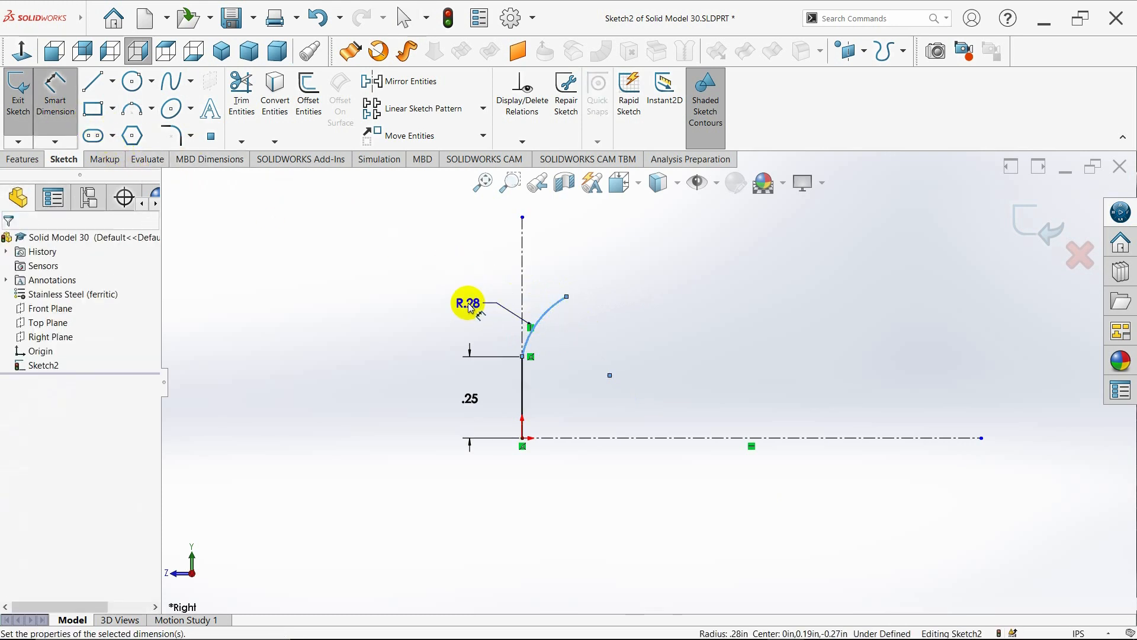
left_click(465, 301)
key("BackSpace")
type(".5")
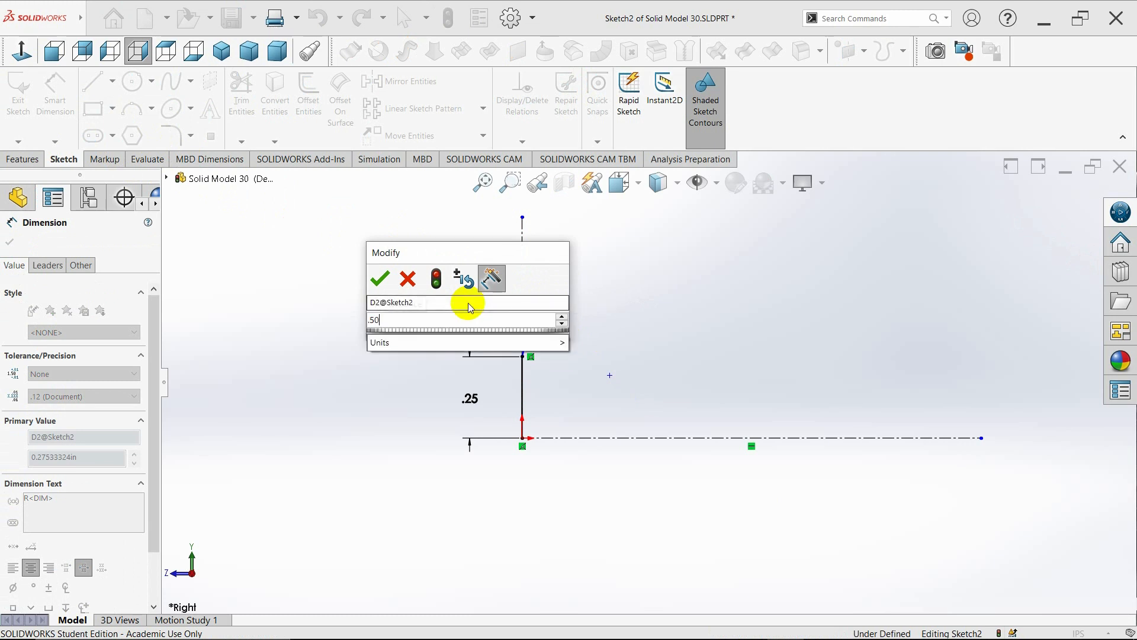
key("Return")
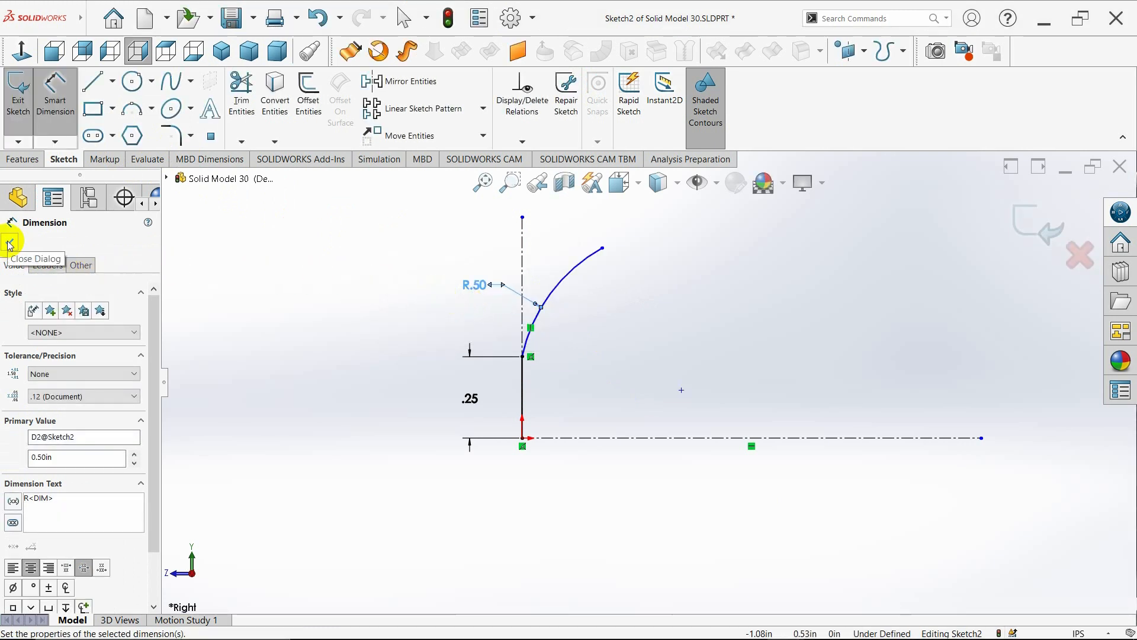
left_click(10, 245)
Step: Stretch the vertical centerline upward until its upper endpoint is about 1.03 in above the origin
scroll(696, 259, "up", 3)
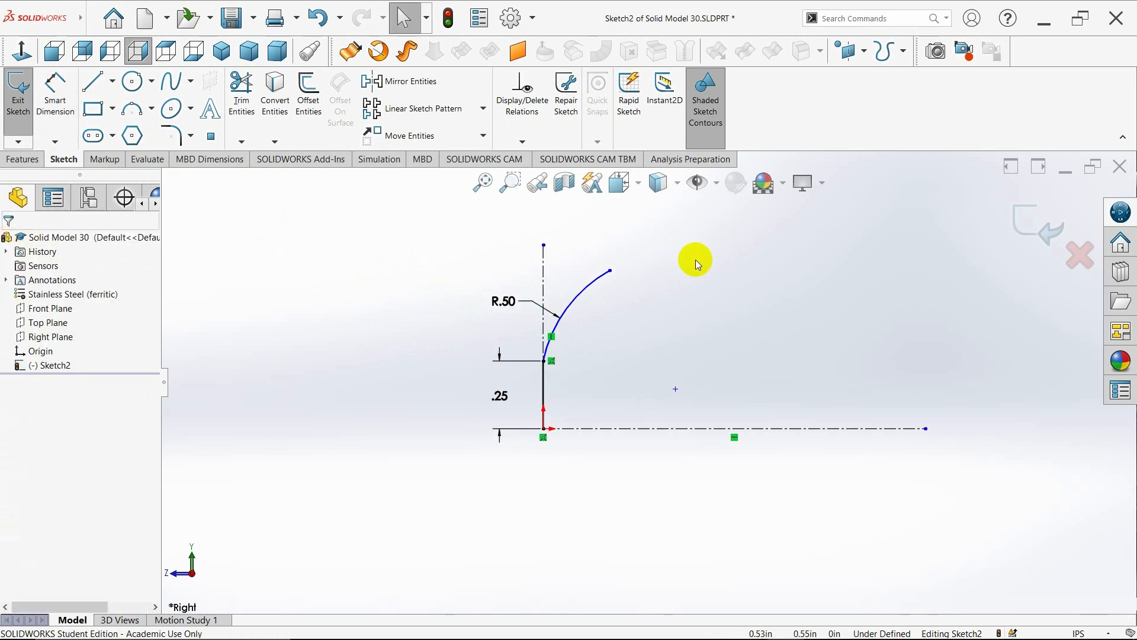
left_click_drag(574, 288, 576, 220)
left_click(698, 326)
scroll(698, 326, "down", 2)
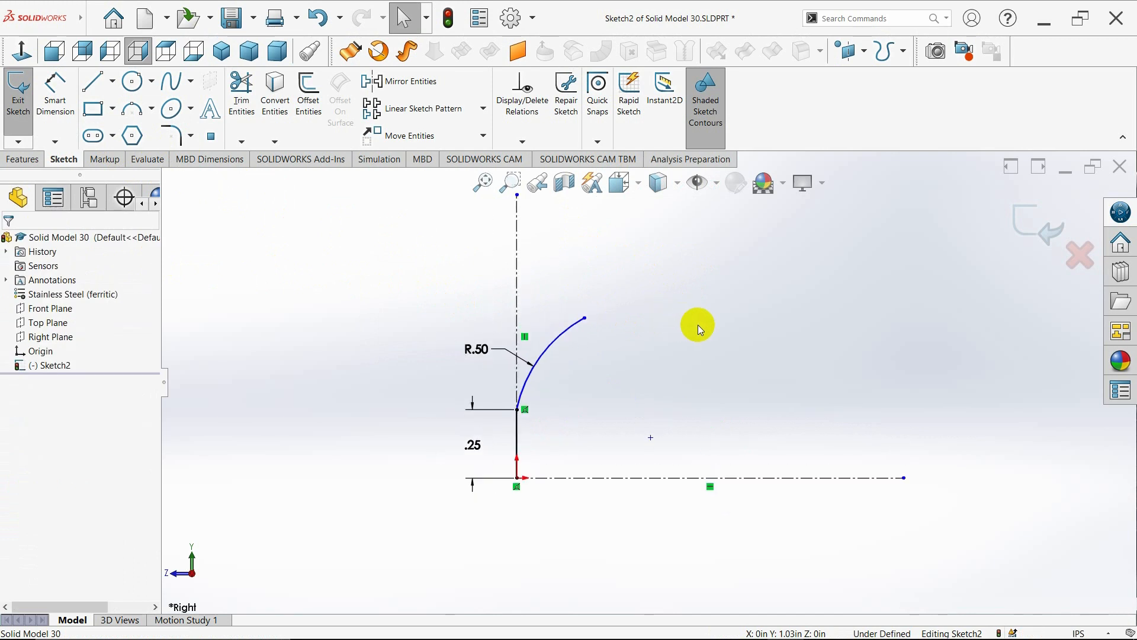
scroll(698, 326, "up", 2)
scroll(702, 333, "down", 1)
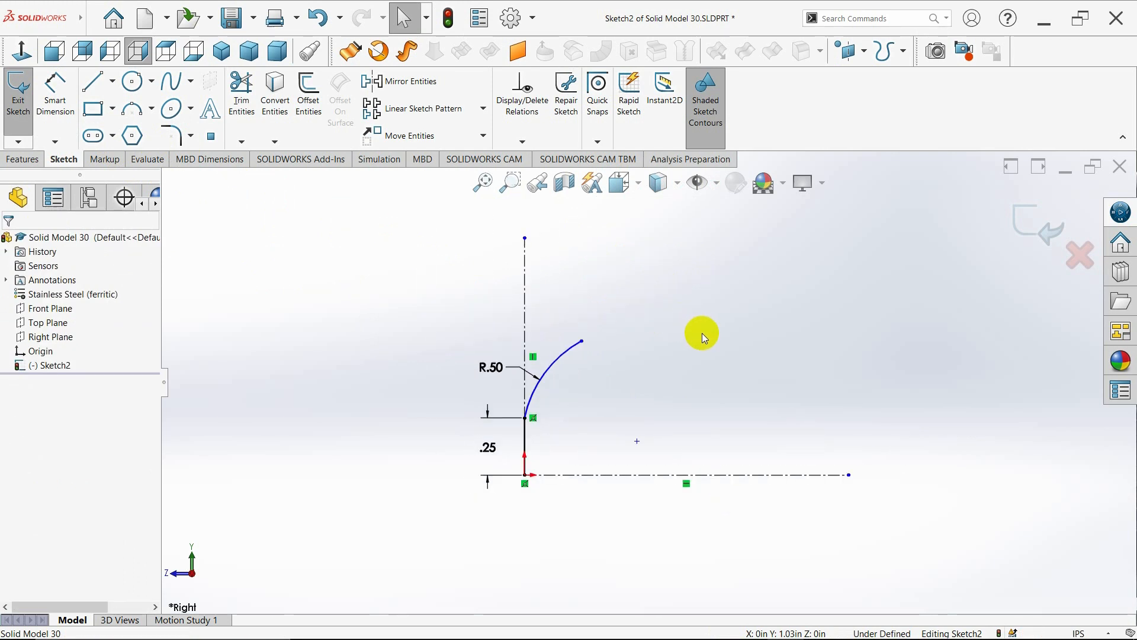
Step: Draw a second 3-point arc of about 0.22 in radius from the first arc's upper end to the vertical centerline, bulging outward
left_click(151, 109)
left_click(157, 157)
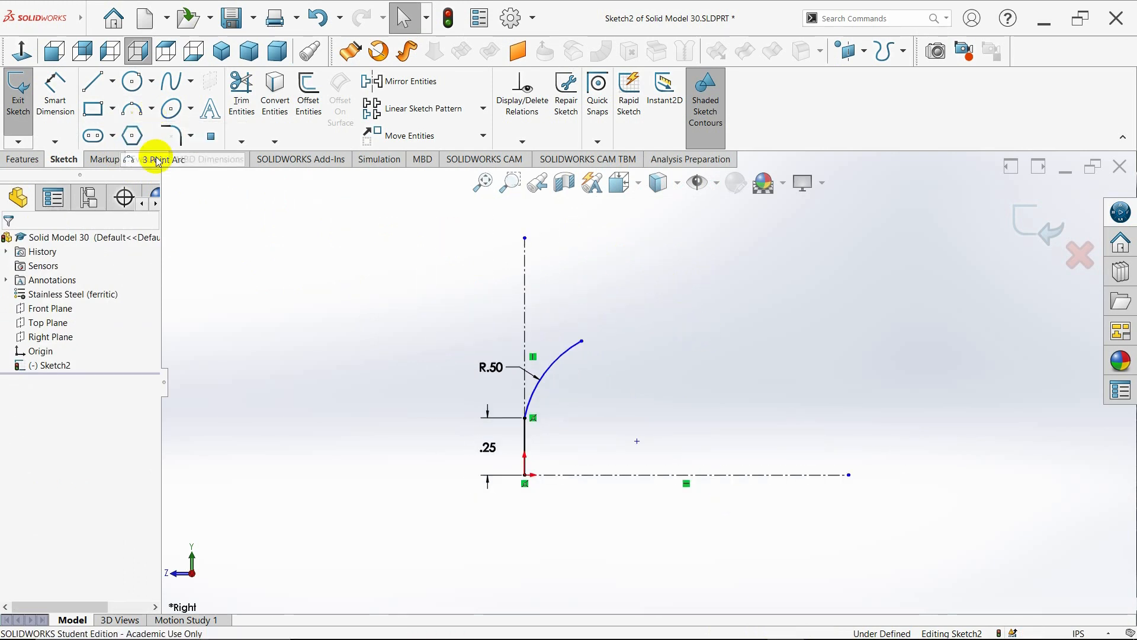
left_click(581, 342)
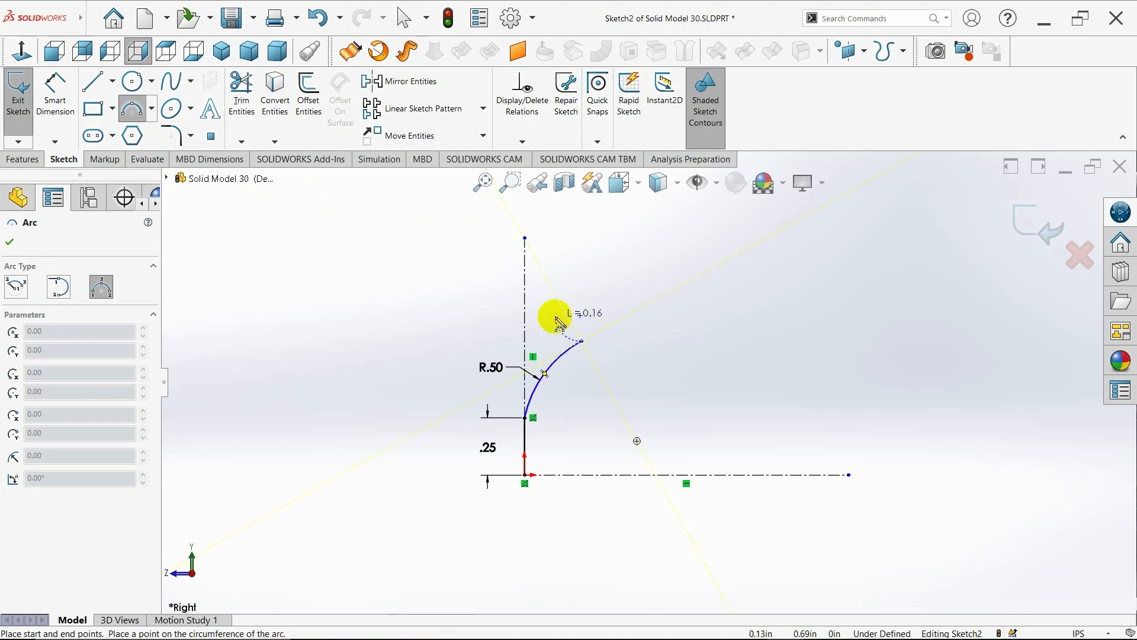
left_click(525, 299)
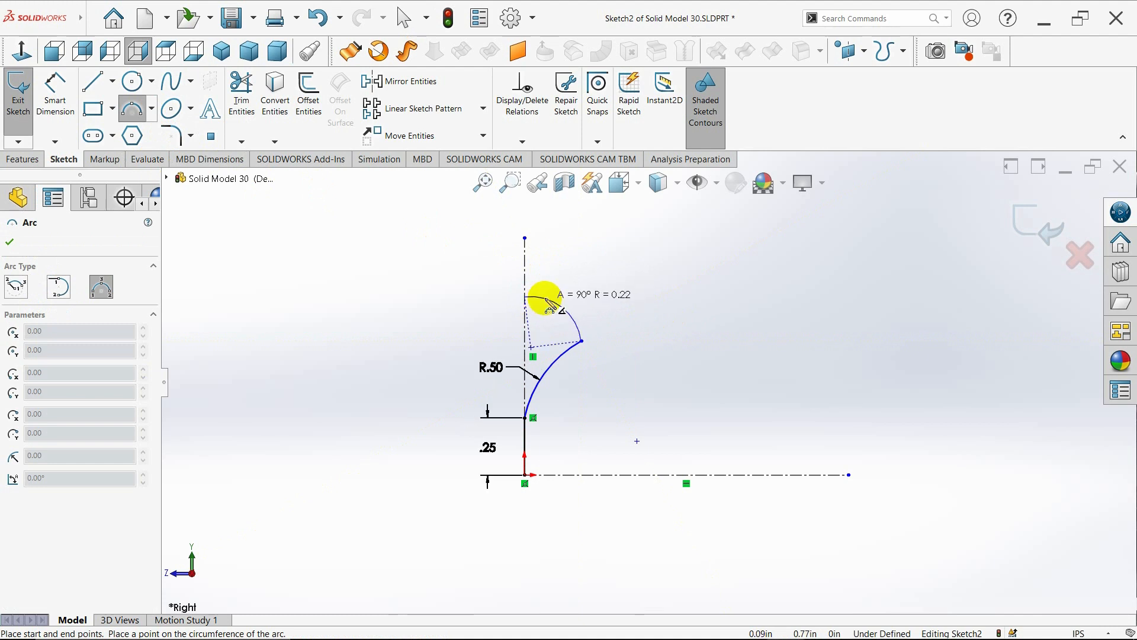
left_click(546, 300)
key("Escape")
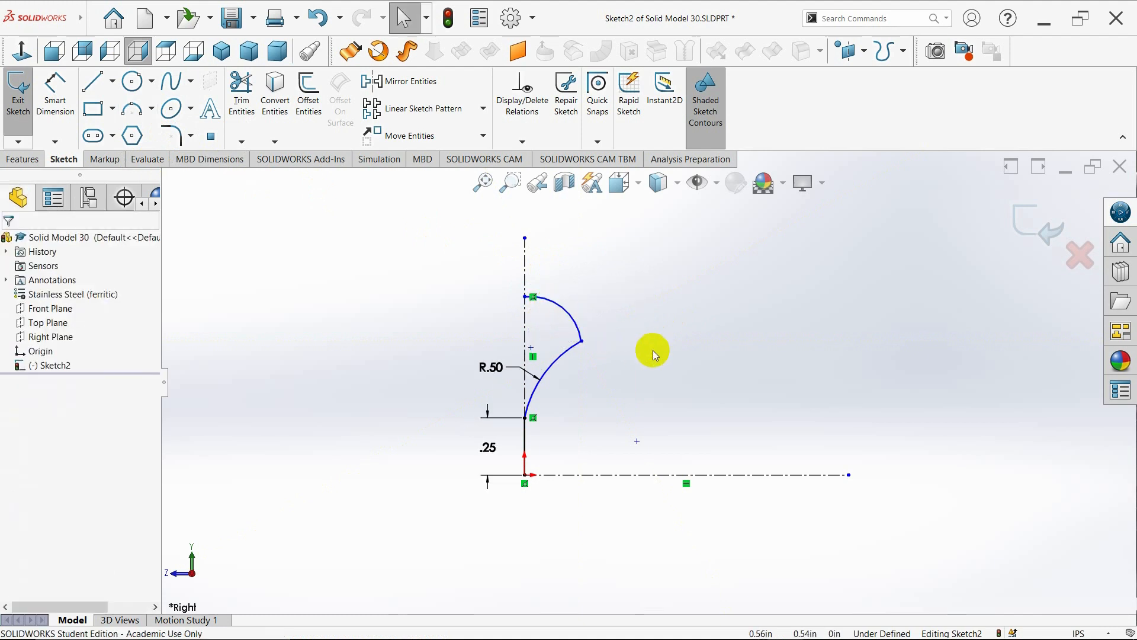
Step: Make the upper arc's center point coincident with the vertical centerline
left_click(527, 344)
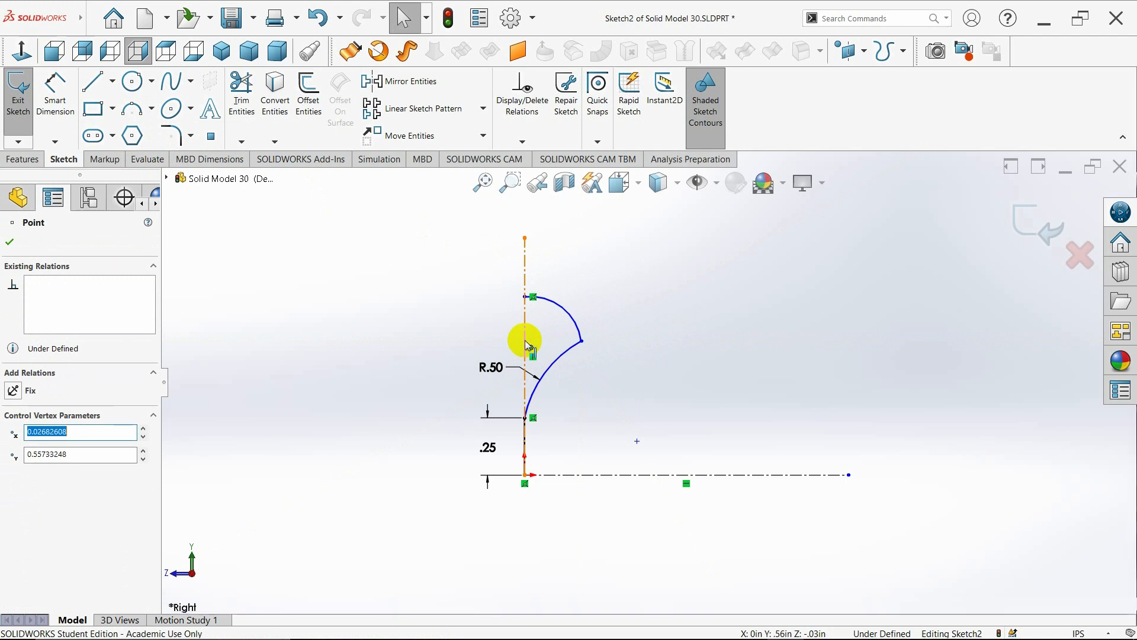
left_click(525, 340, "ctrl")
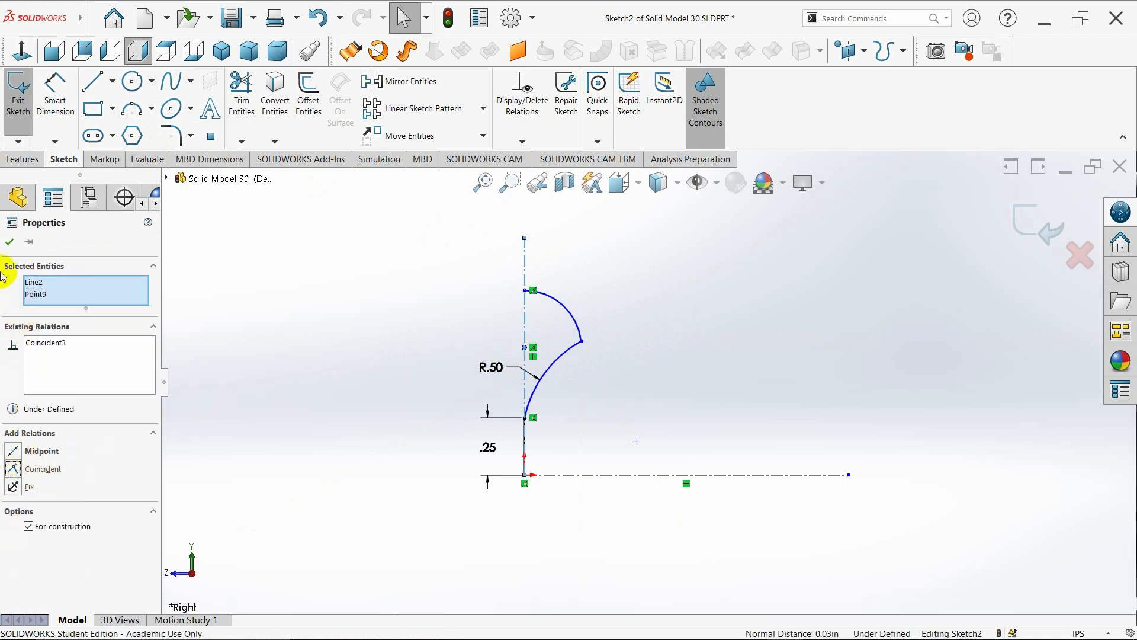
left_click(9, 242)
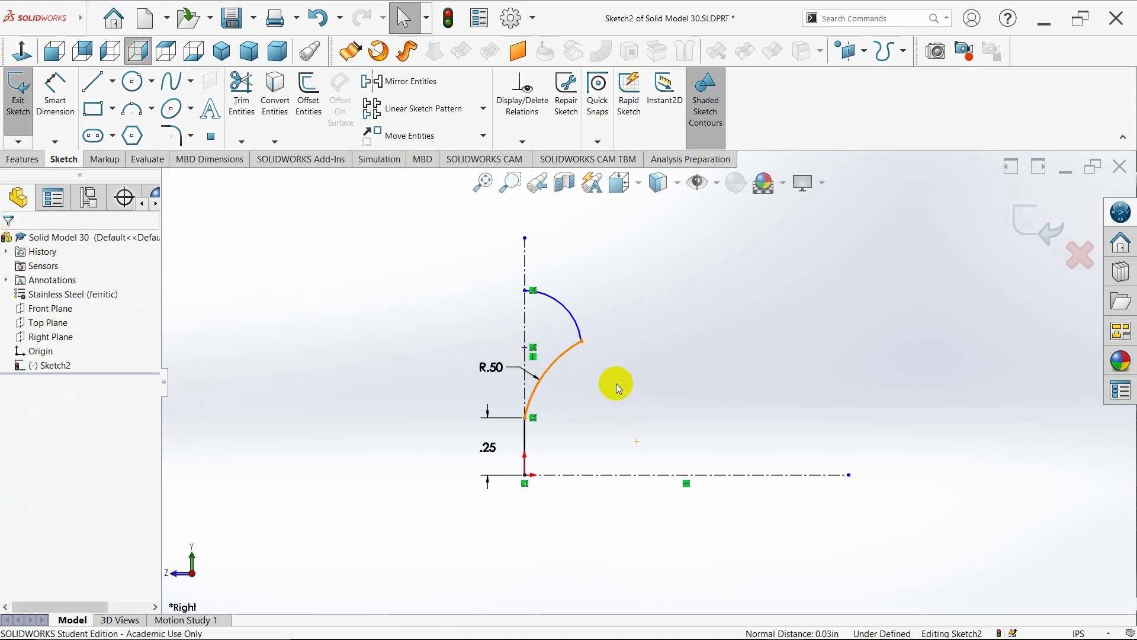
Step: Add a tangent relation between the upper arc and the R.50 arc
left_click(579, 330)
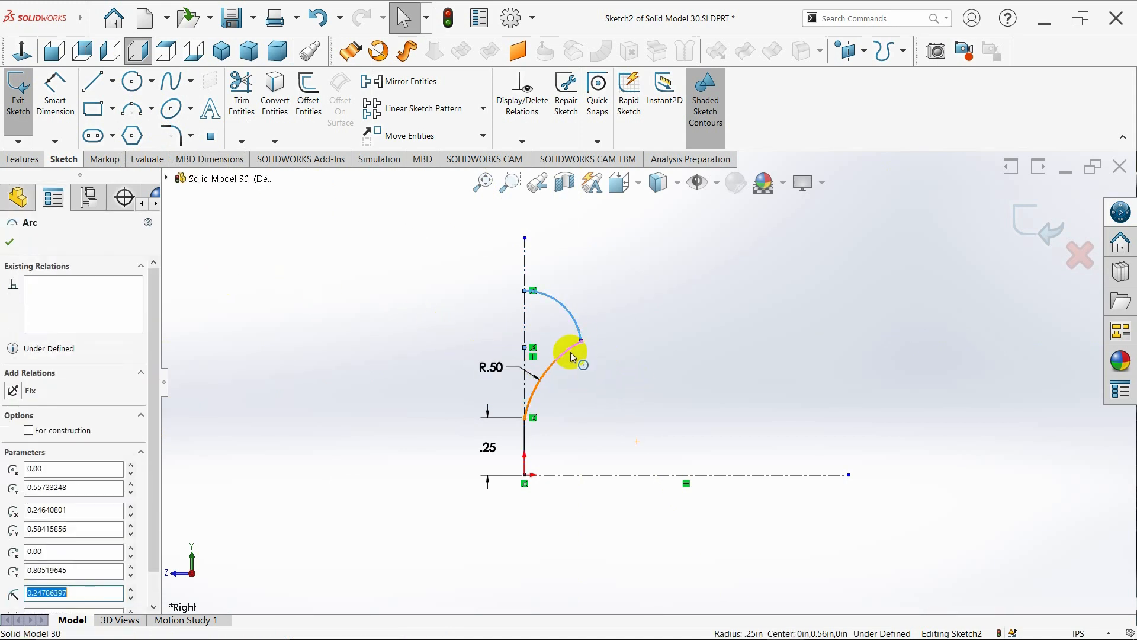
left_click(570, 352, "ctrl")
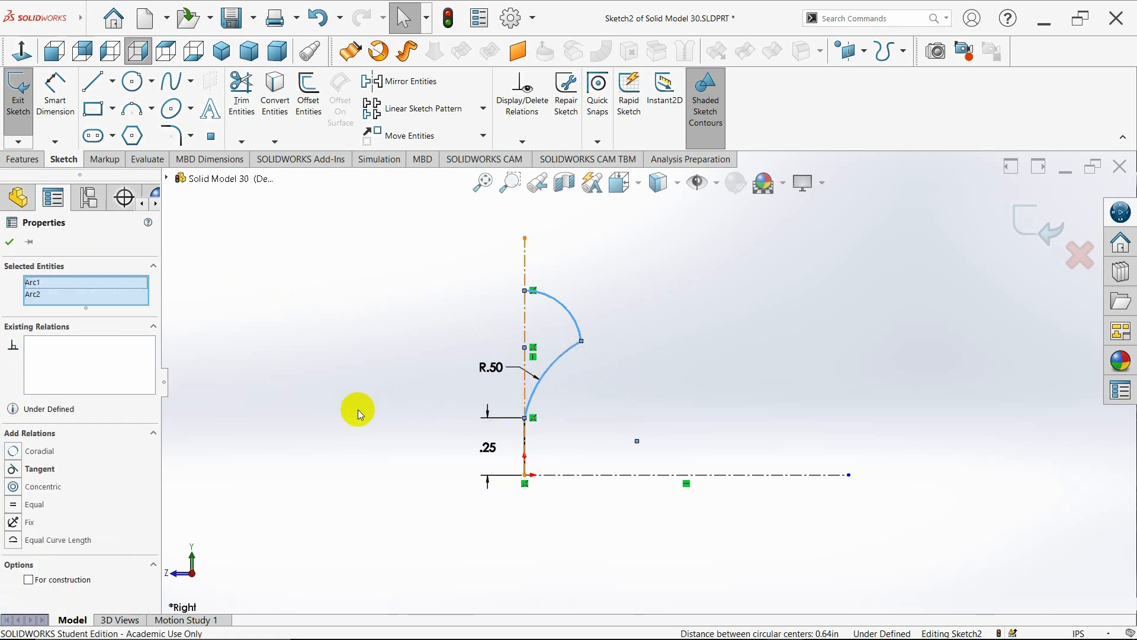
left_click(12, 468)
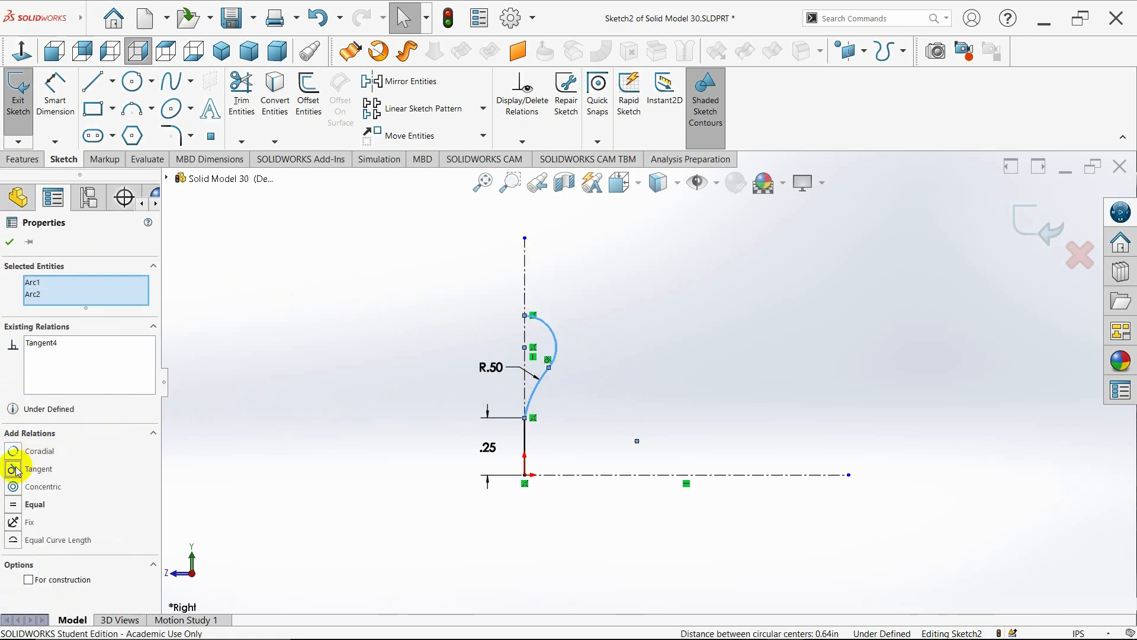
left_click(10, 242)
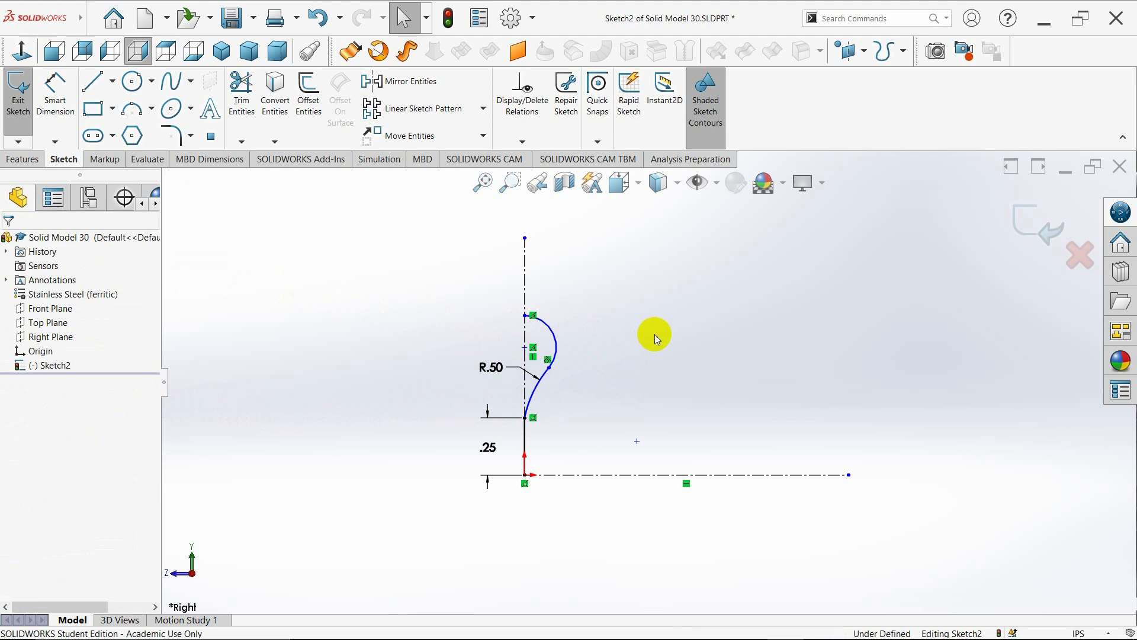
Step: Mirror the upper arc about the vertical centerline, keeping the original
left_click(554, 333)
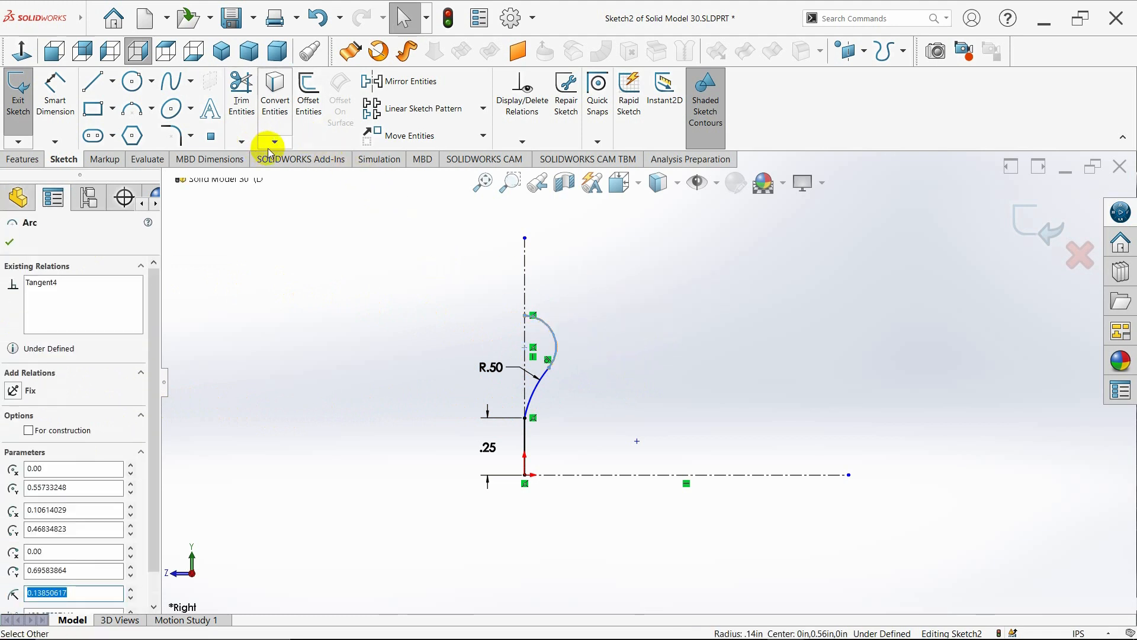
left_click(402, 81)
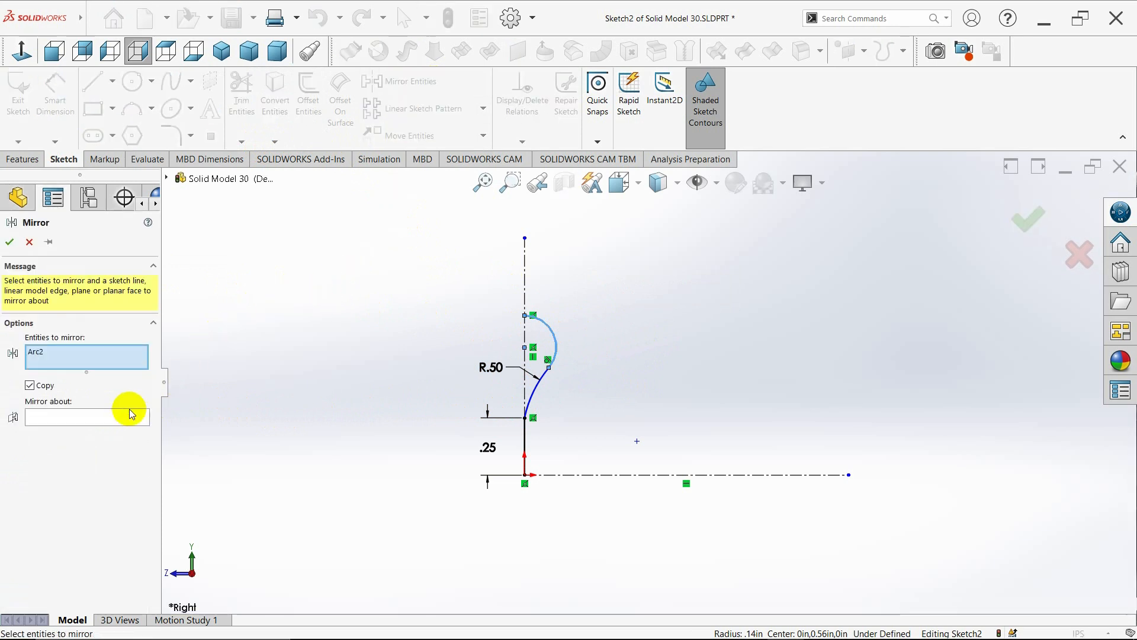
left_click(145, 415)
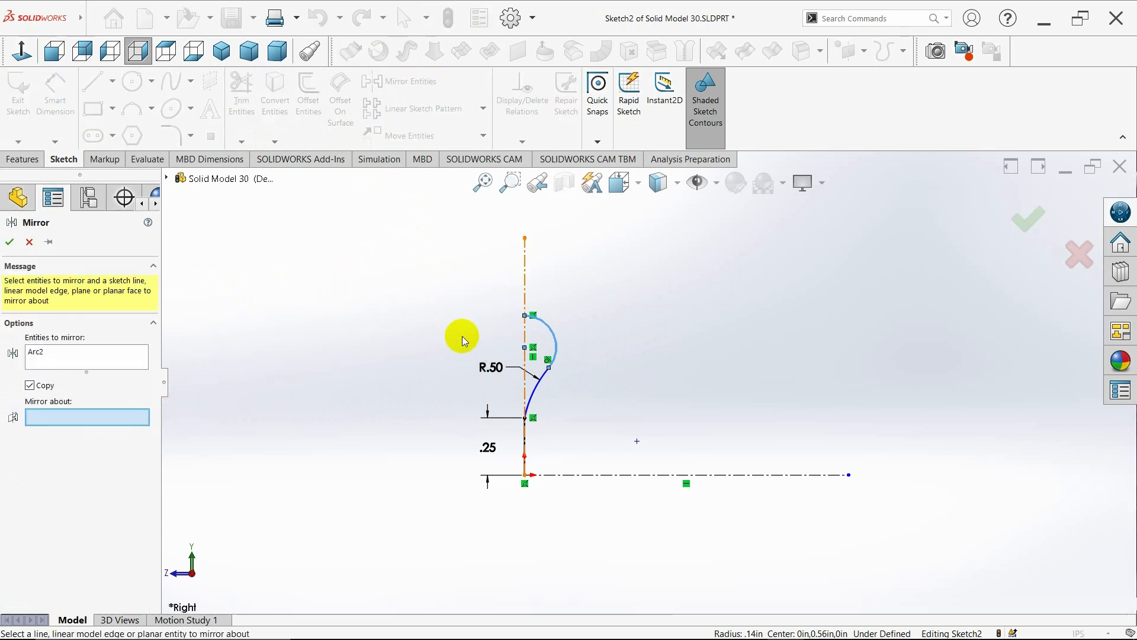
left_click(526, 294)
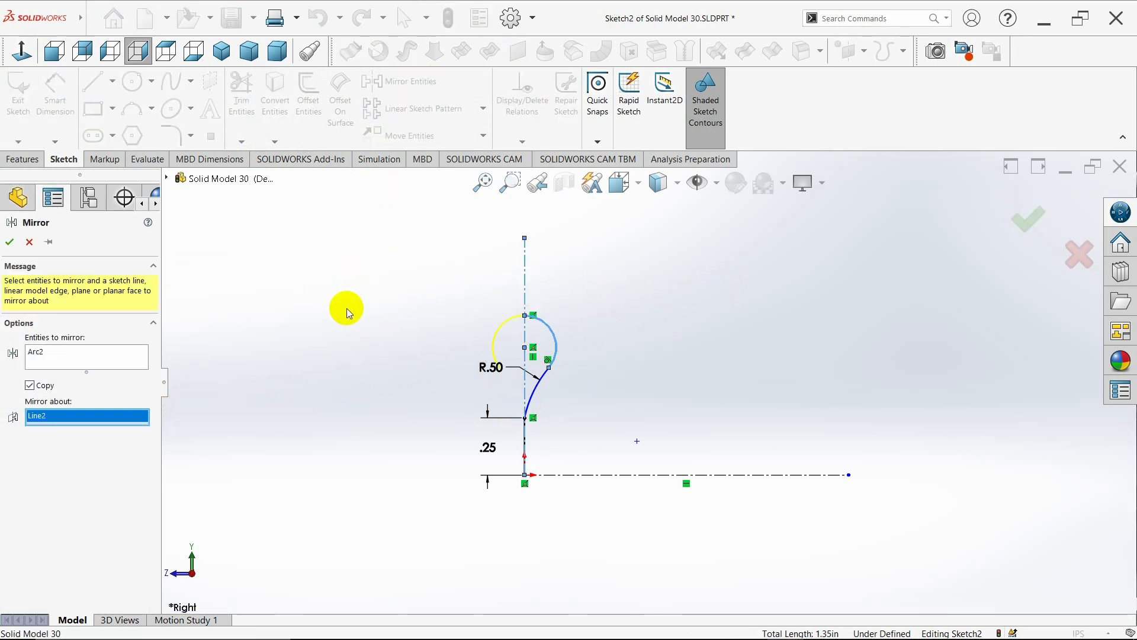
left_click(10, 241)
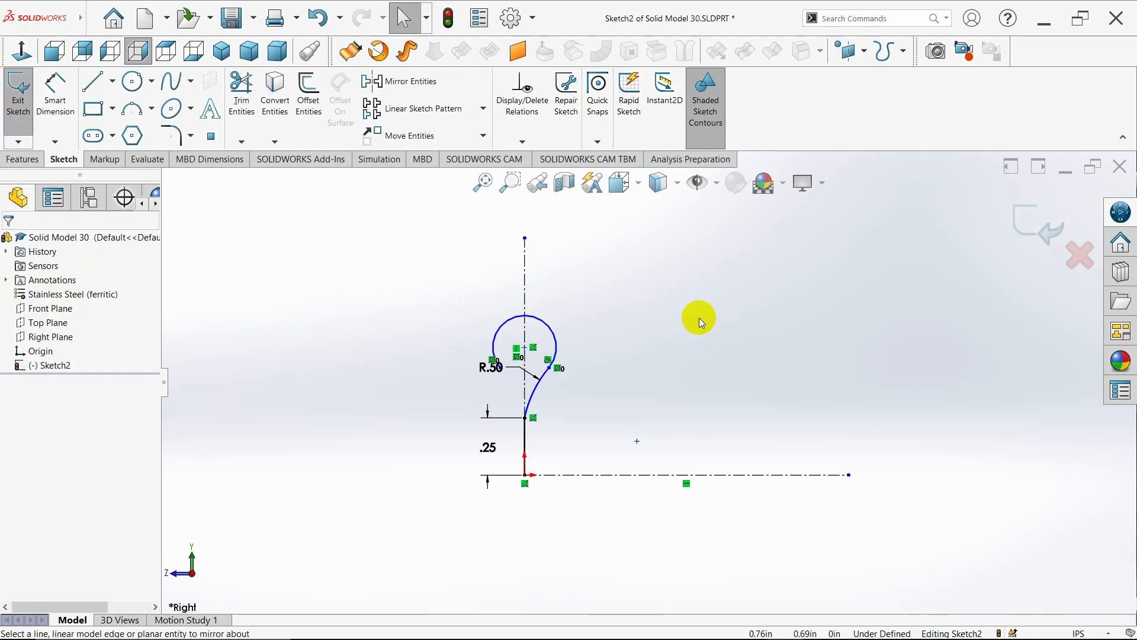
Step: Draw a horizontal centerline about 0.43 in long from the top point where the two upper arcs meet
left_click(112, 81)
left_click(112, 113)
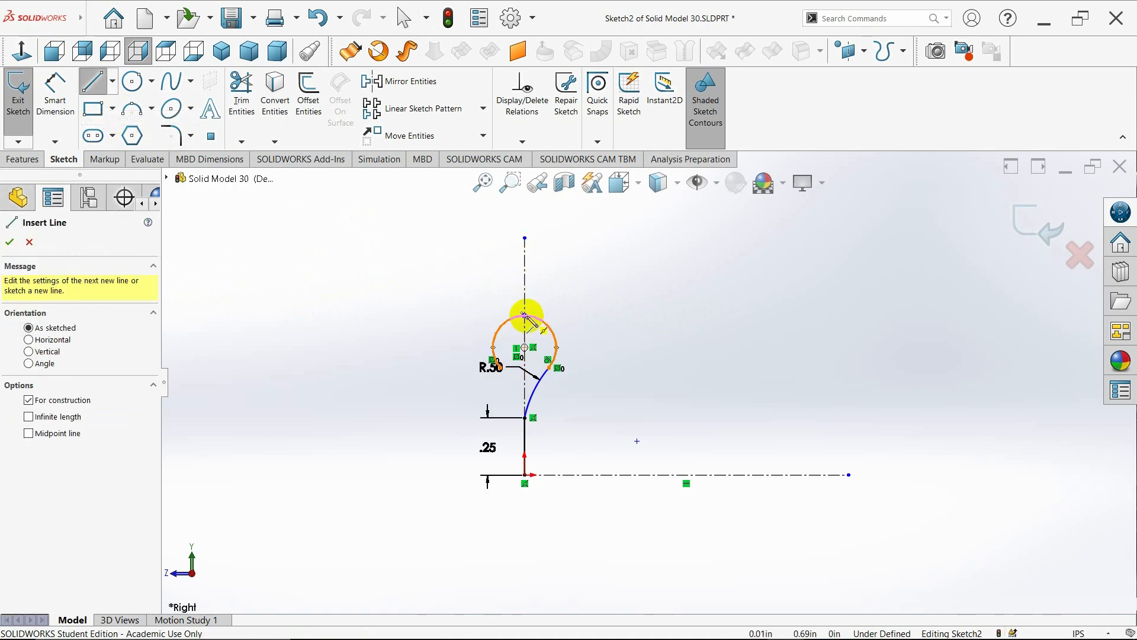
left_click(524, 314)
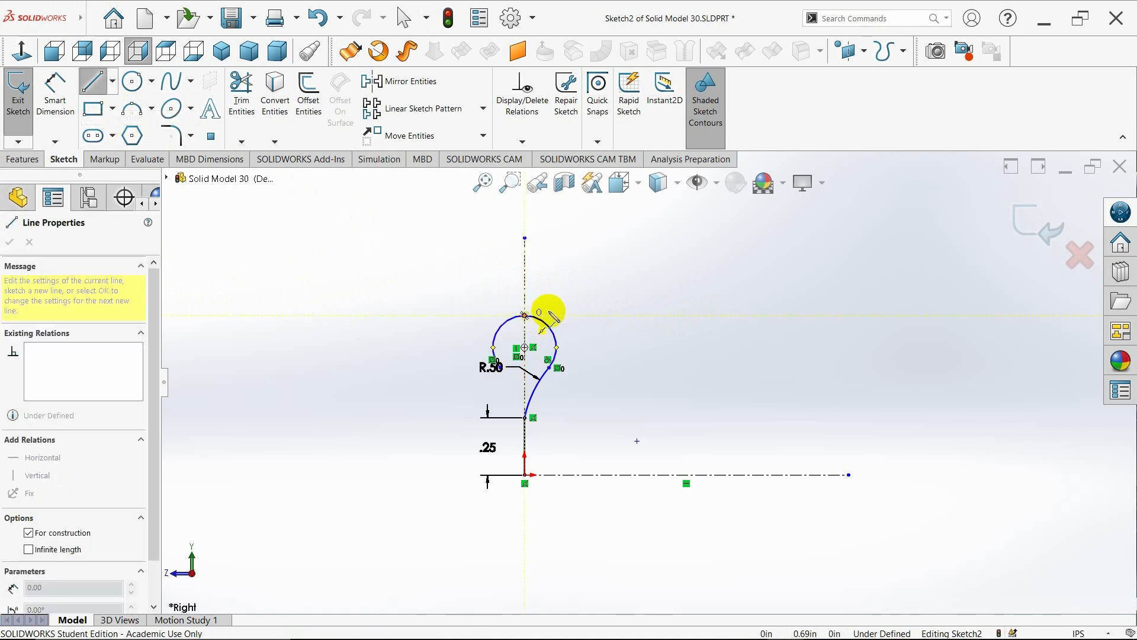
left_click(624, 315)
key("Escape")
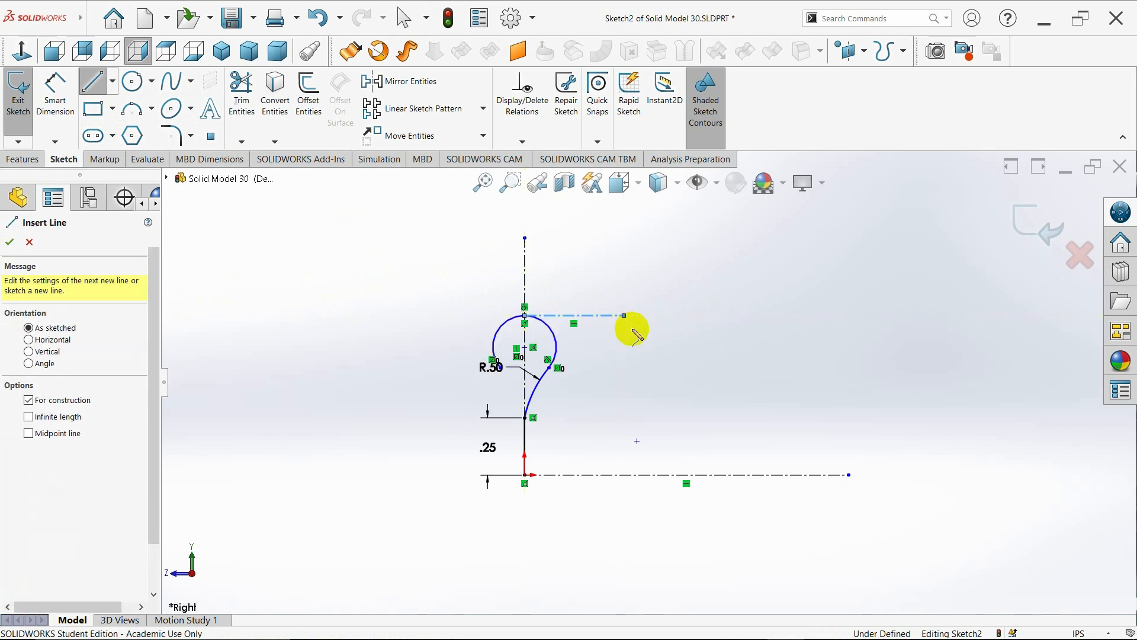
key("Escape")
Step: Dimension the vertical distance between the upper and lower horizontal centerlines as 1.00 in
left_click(55, 93)
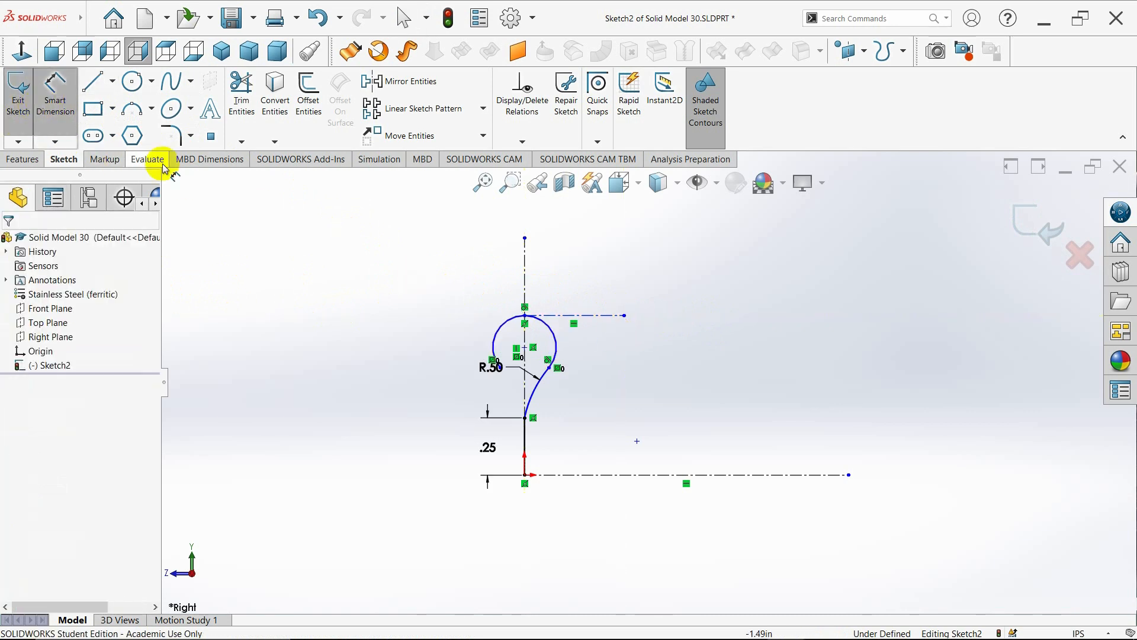
left_click(608, 324)
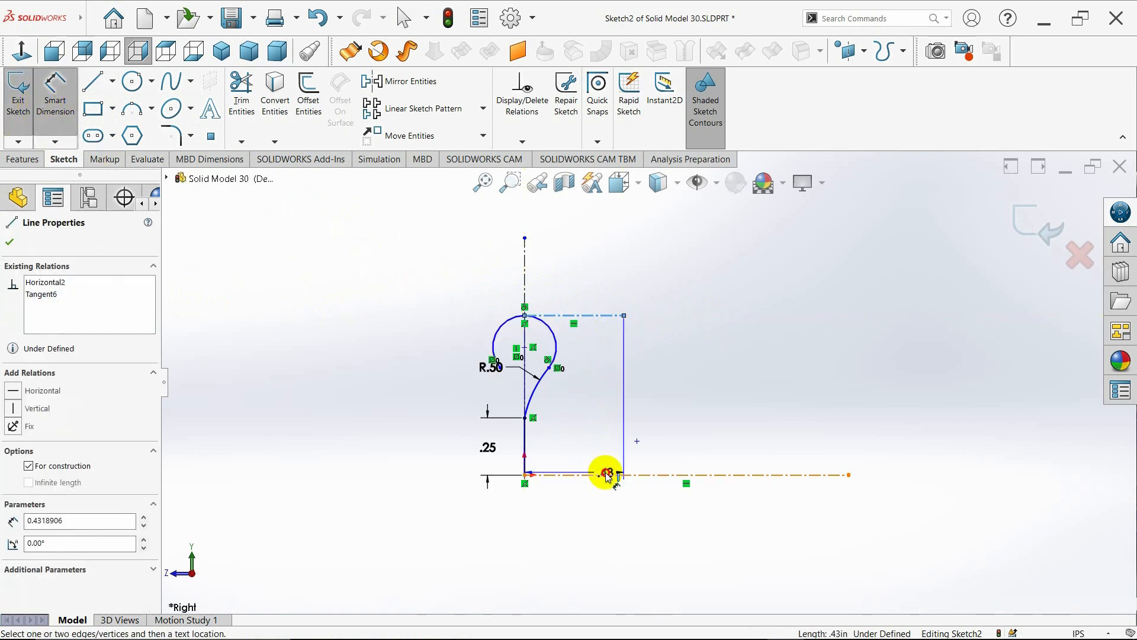
left_click(687, 407)
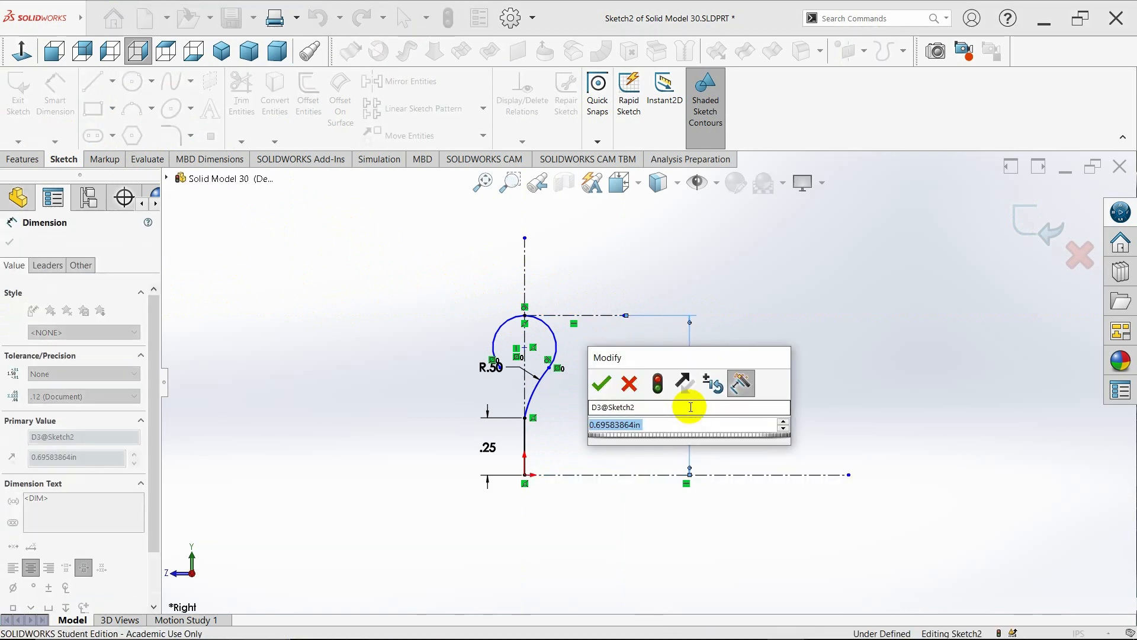
type("1")
key("Return")
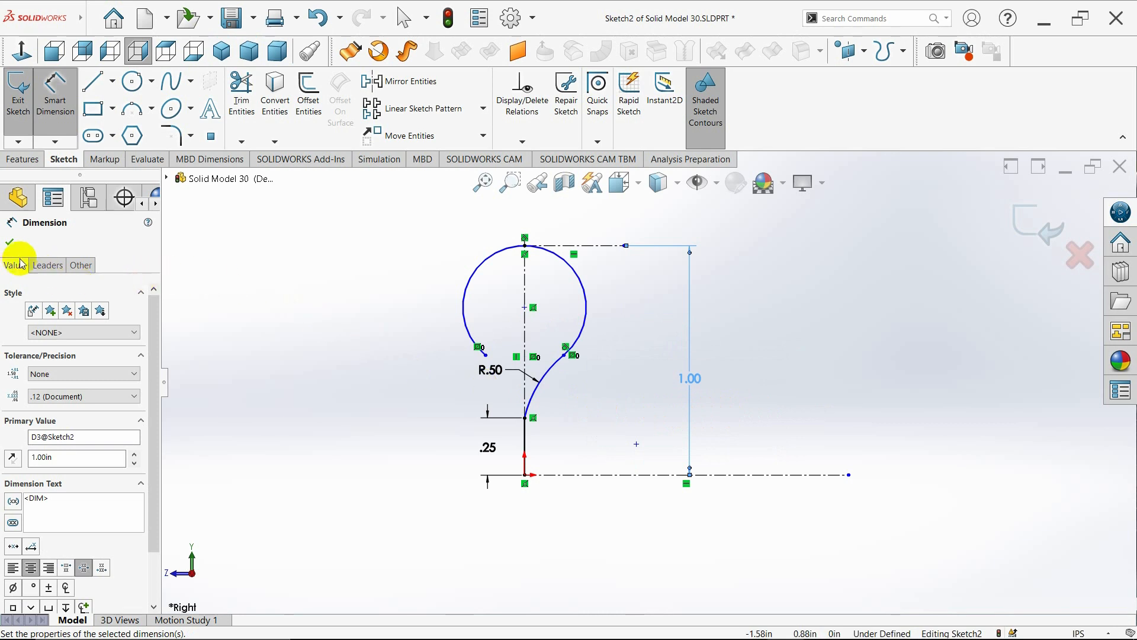
left_click(10, 242)
Step: Add a tangent relation between the R.50 arc and the vertical line rising from the origin
left_click(549, 366)
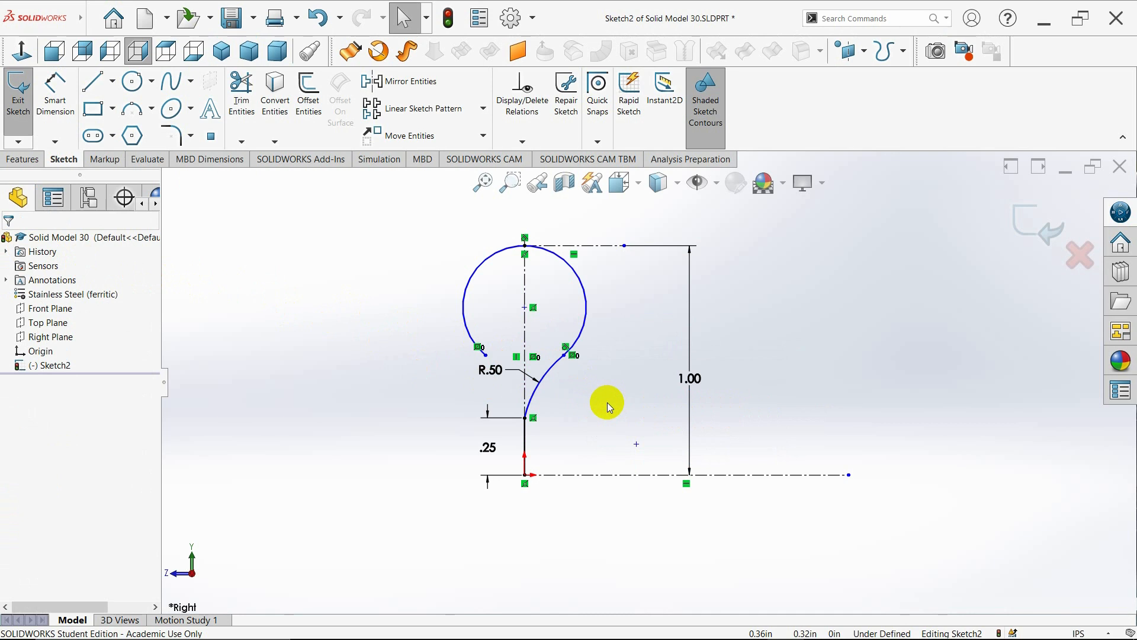
left_click(534, 394)
left_click(525, 432, "ctrl")
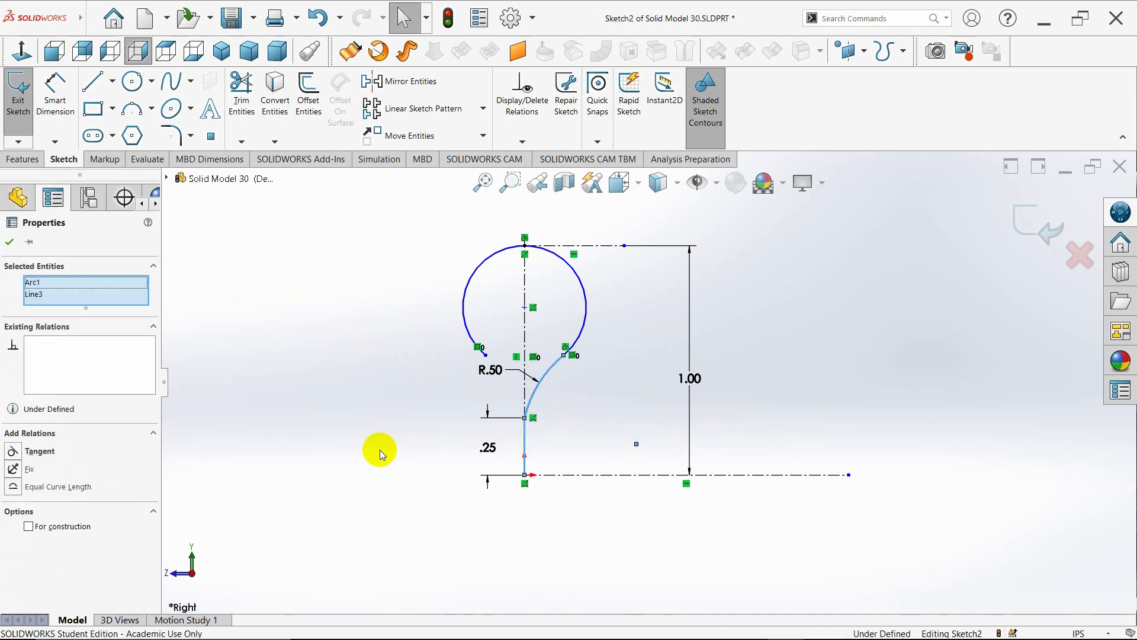
left_click(13, 451)
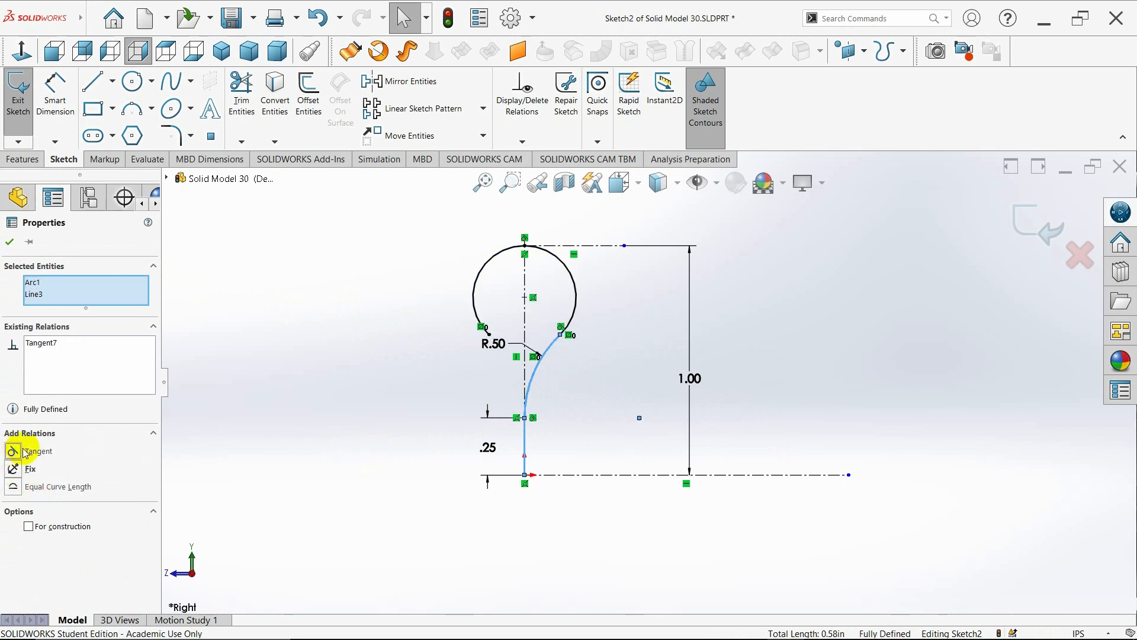
left_click(328, 368)
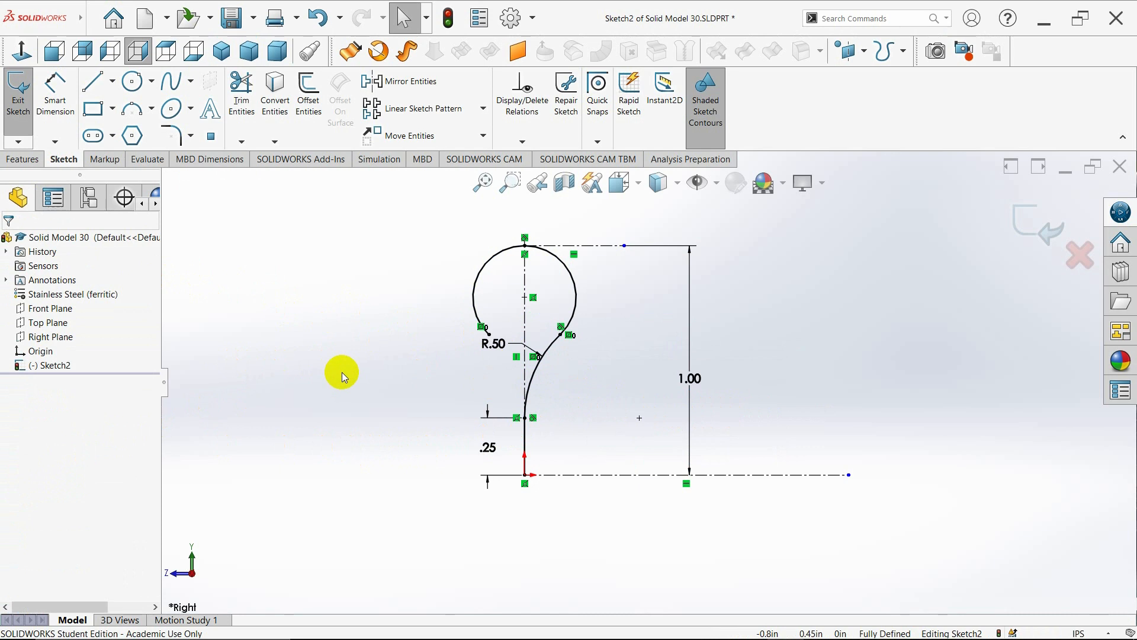
Step: Move the R.50 dimension text farther out from the profile, below the open end of the mirrored arc
left_click_drag(503, 345, 448, 362)
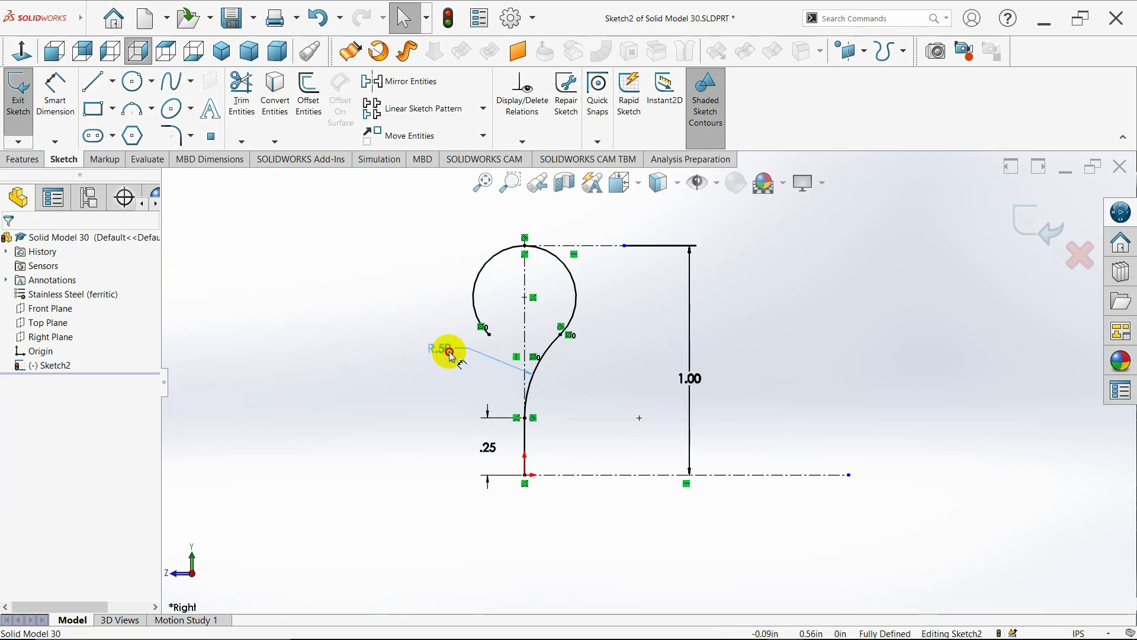
left_click(450, 356)
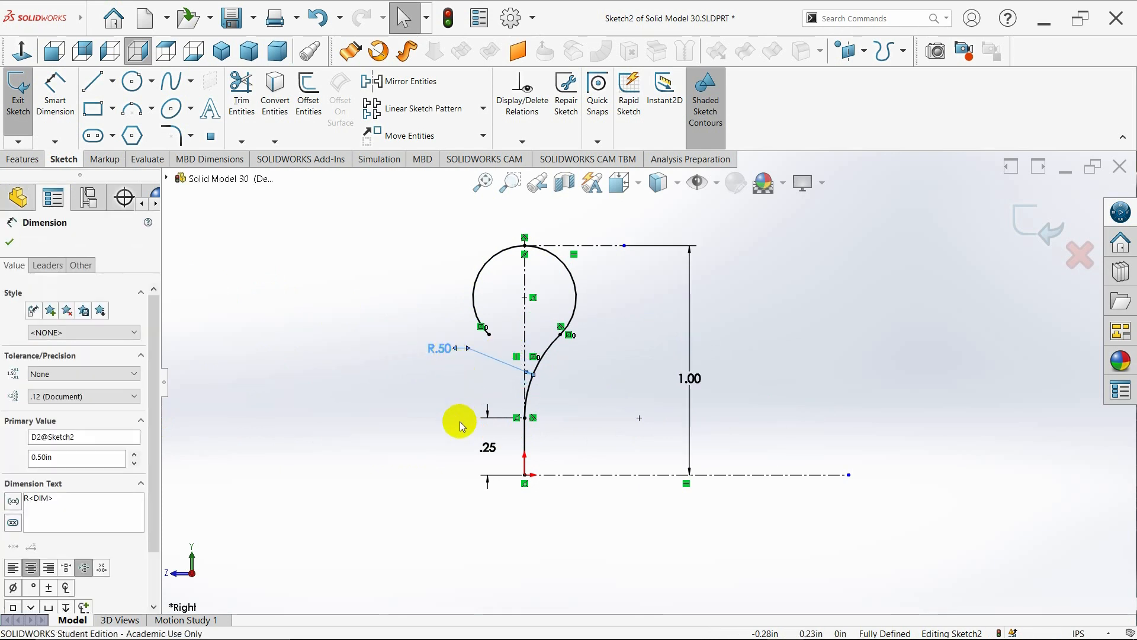
left_click(358, 430)
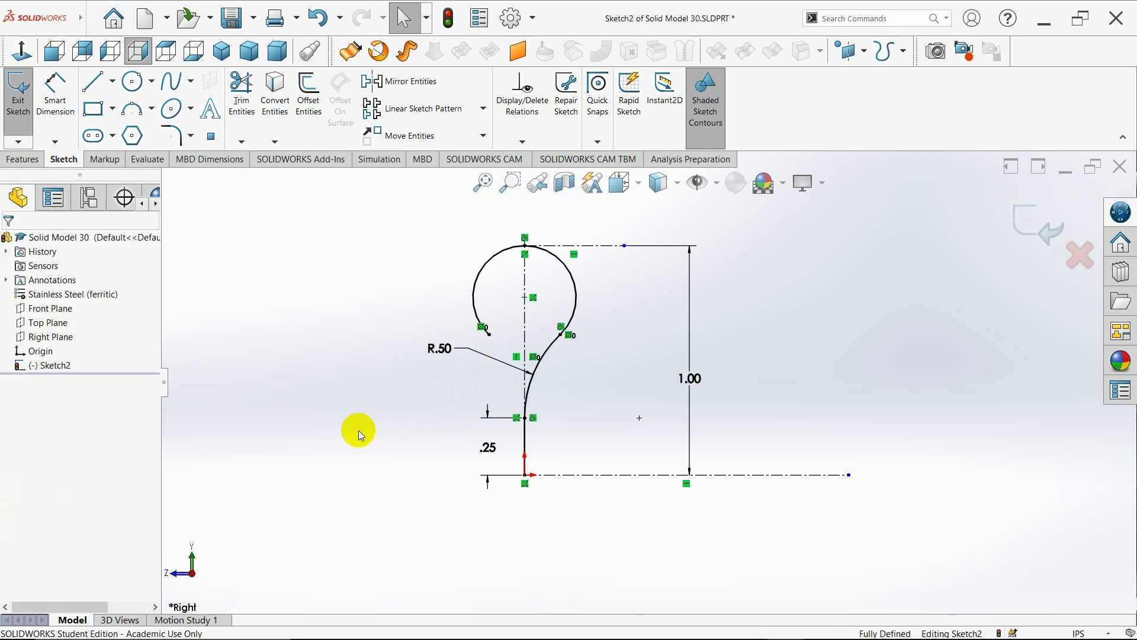
Step: Switch to the isometric view and exit the finished profile sketch
left_click(222, 51)
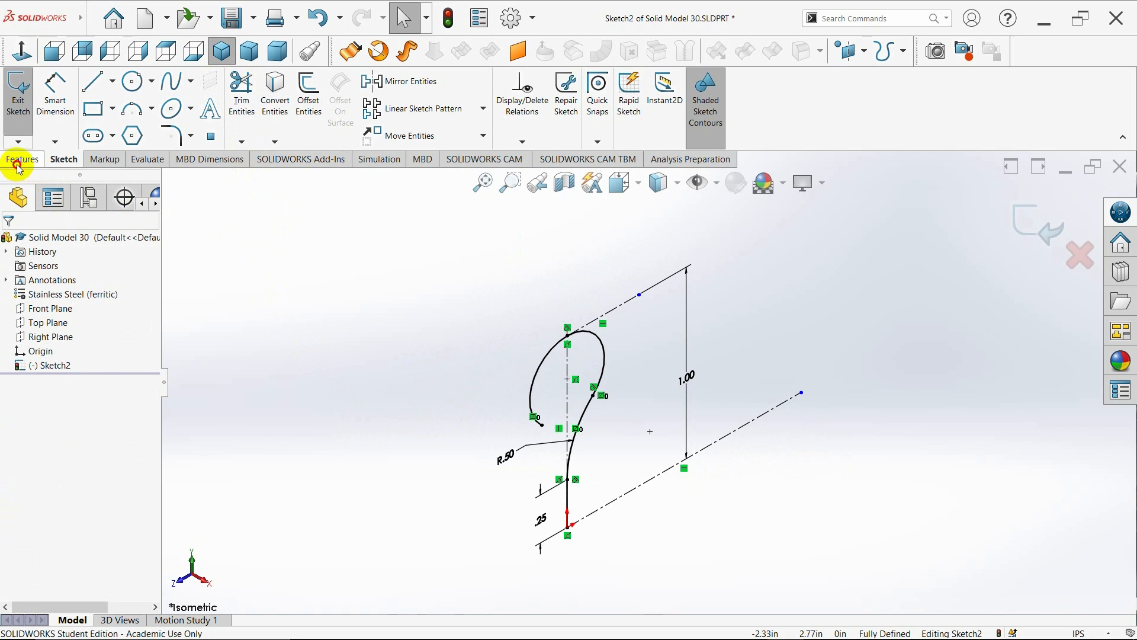
left_click(17, 166)
left_click(59, 159)
left_click(20, 112)
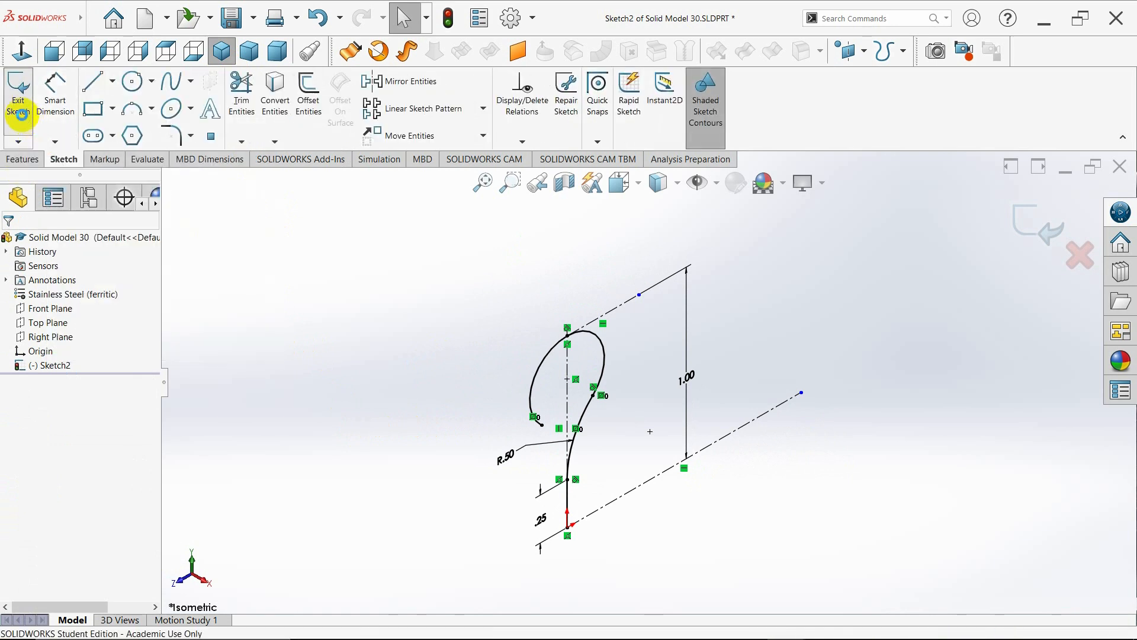
Step: Start a sketch on the Top Plane and draw a circle about 0.21 in in diameter centered on the origin
left_click(46, 328)
left_click(53, 308)
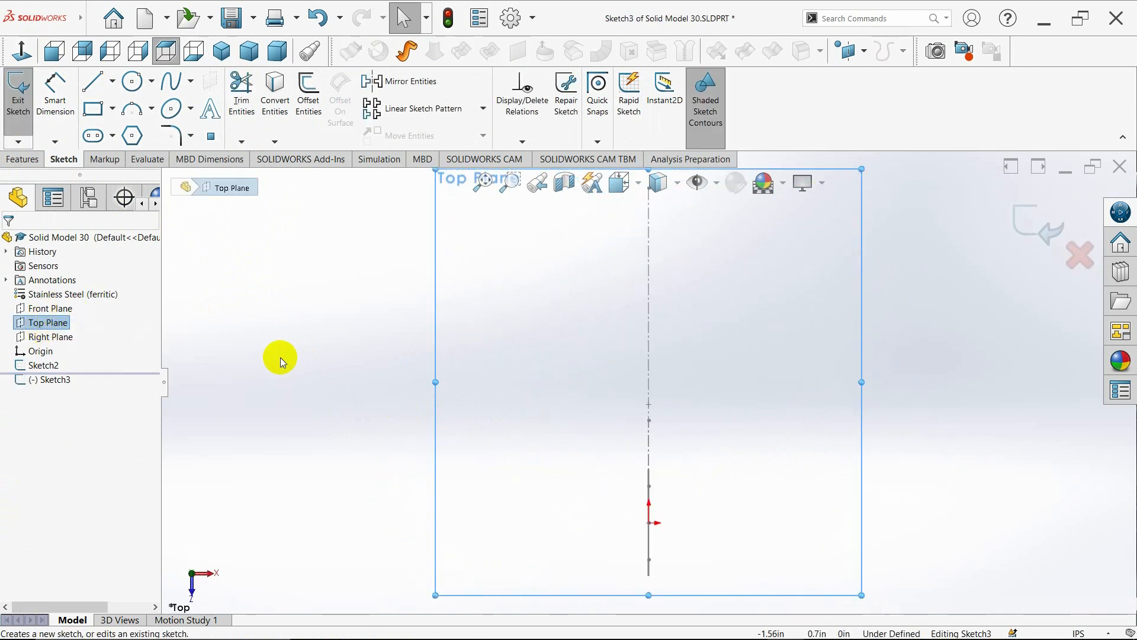
scroll(666, 544, "down", 5)
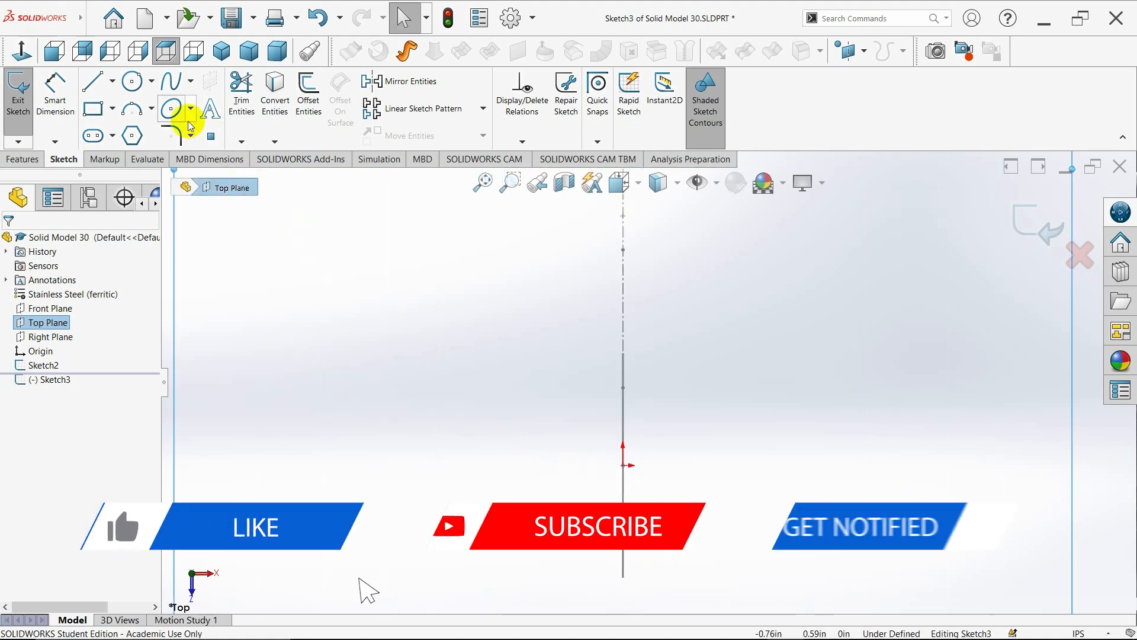
left_click(132, 91)
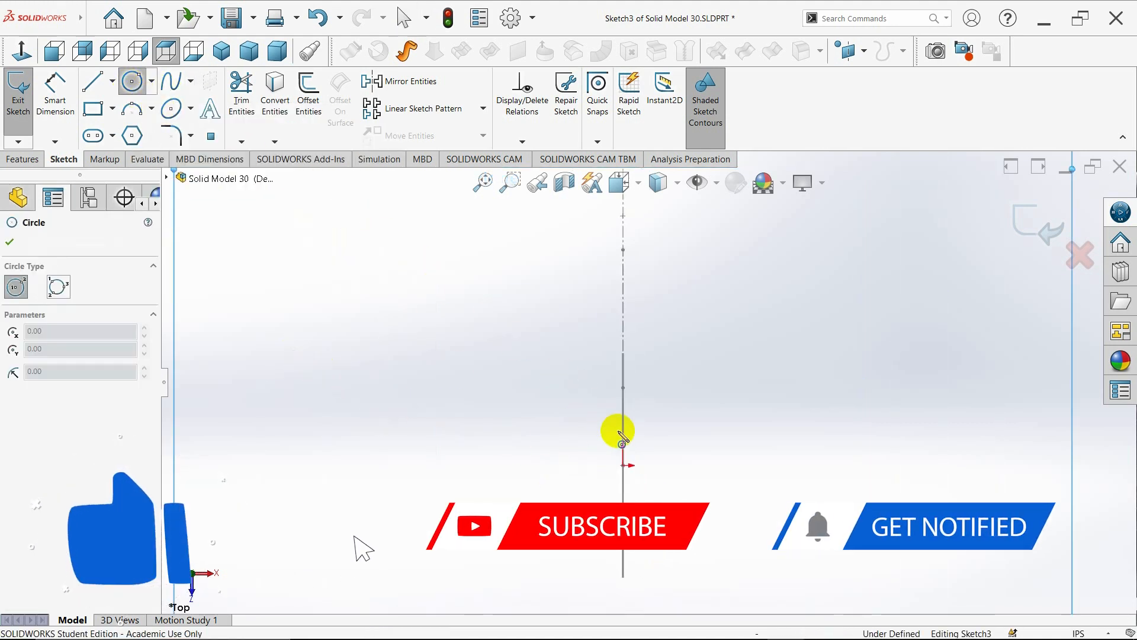
left_click_drag(622, 465, 674, 483)
key("Escape")
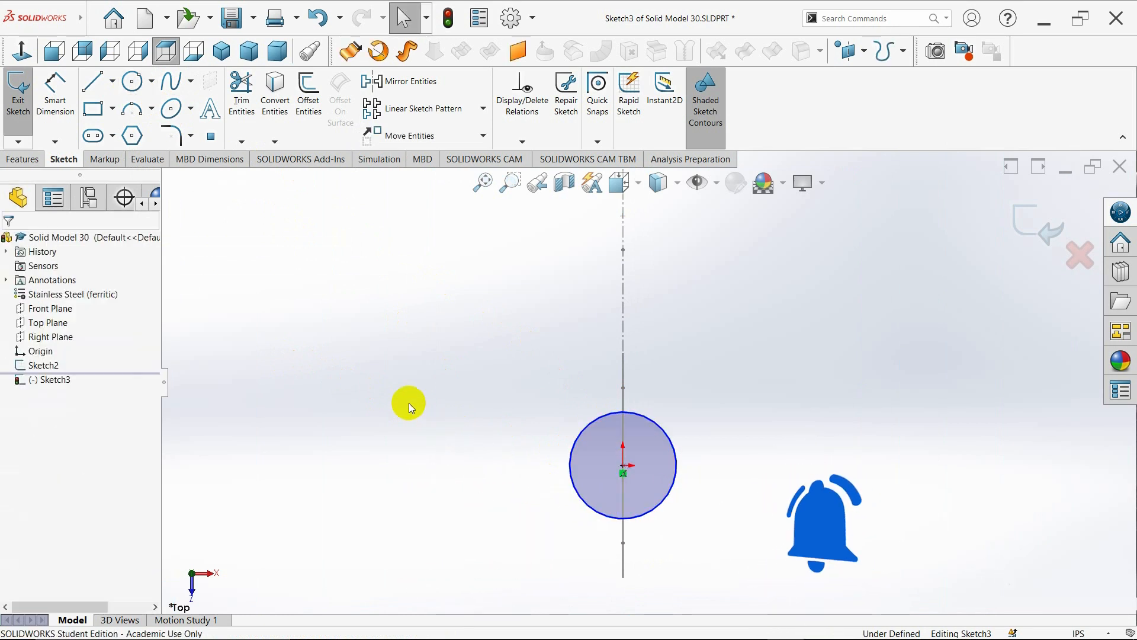
Step: Dimension the circle's diameter as .150 in
left_click(64, 113)
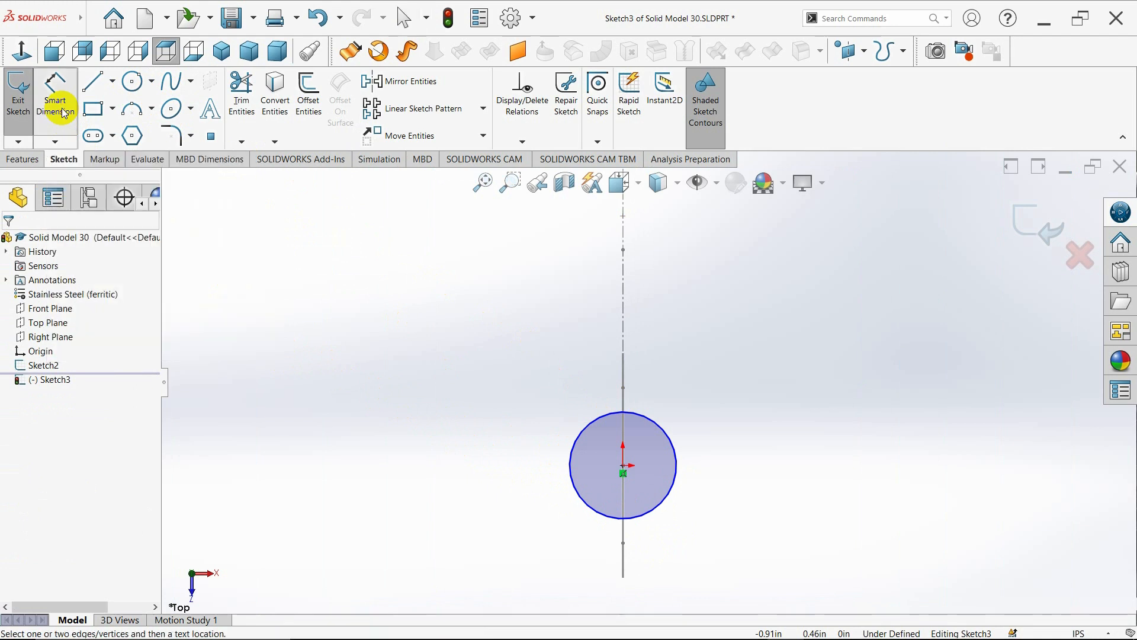
left_click(597, 420)
left_click(498, 385)
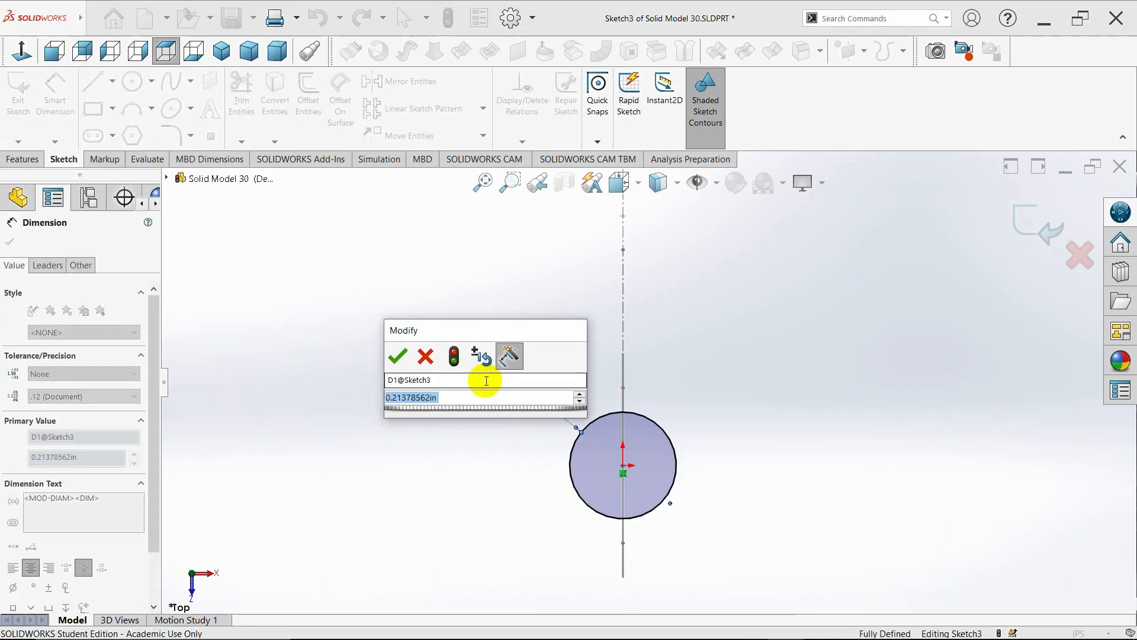
key("BackSpace")
type(".150")
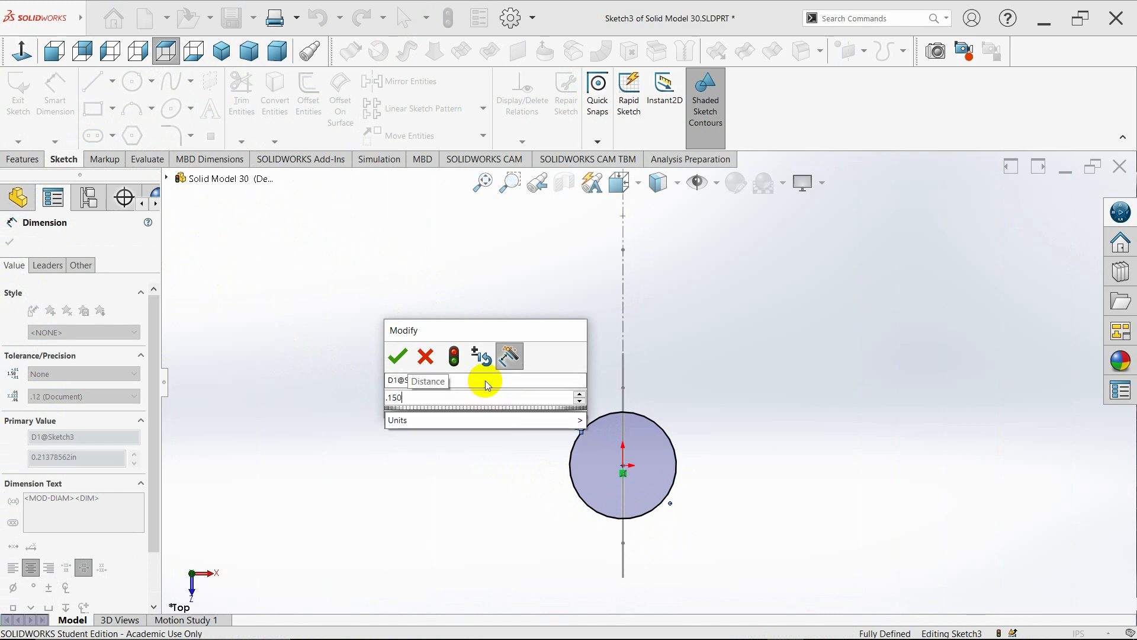
key("Return")
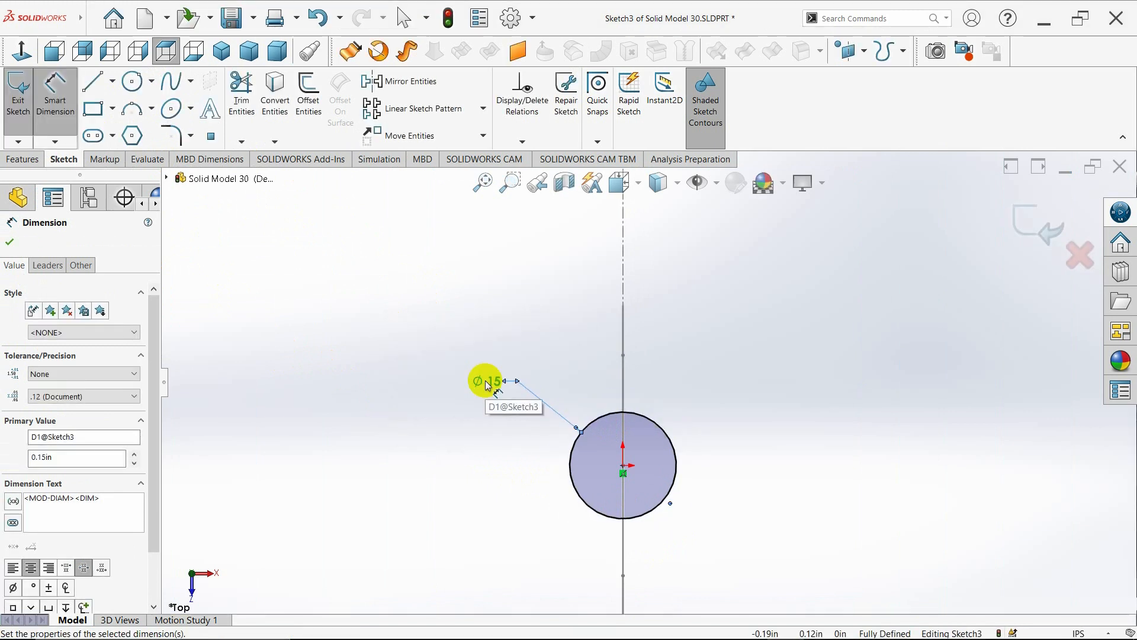
left_click(10, 243)
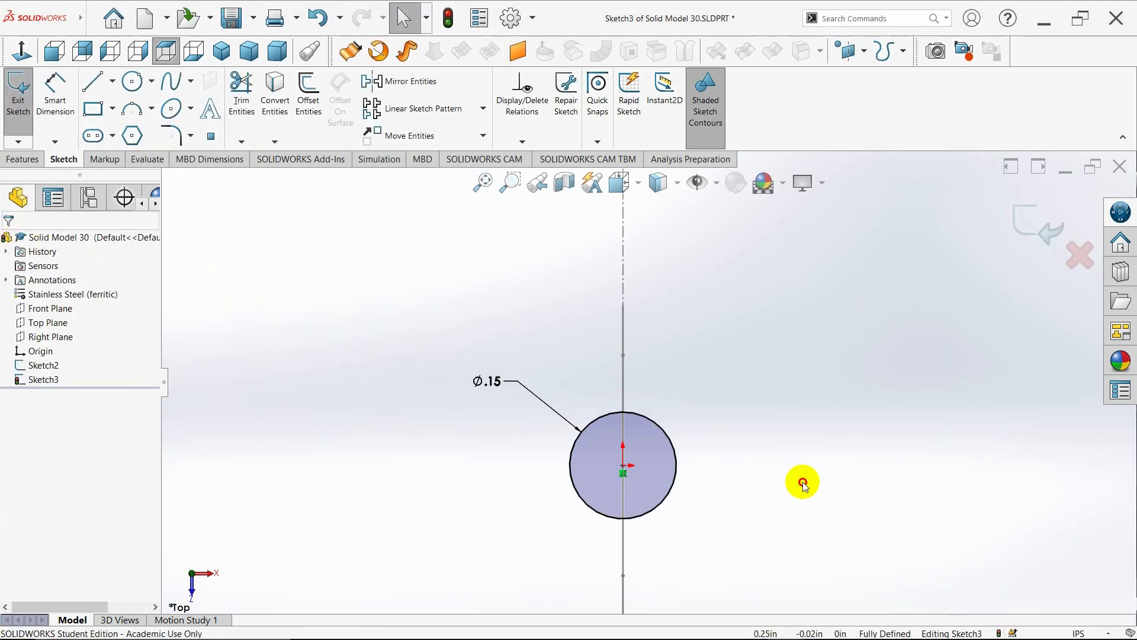
Step: Add a Pierce relation between the circle's center point and the straight line of the profile sketch
mouse_move(766, 510)
middle_mouse_down()
mouse_move(734, 452)
mouse_move(739, 462)
middle_mouse_up()
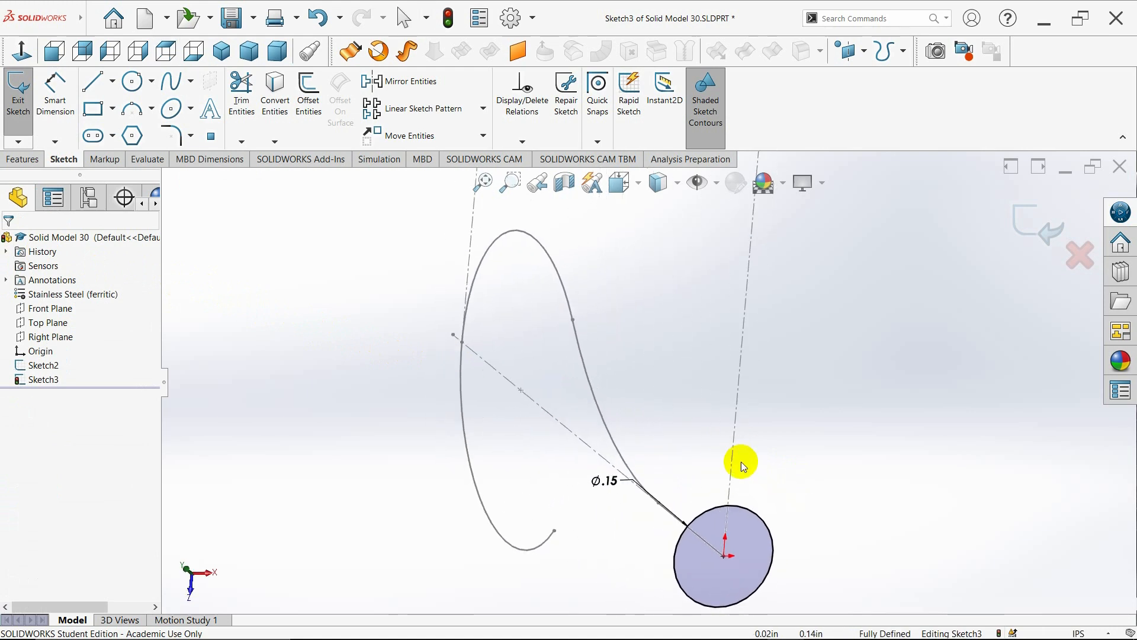
scroll(743, 578, "up", 2)
scroll(743, 578, "down", 6)
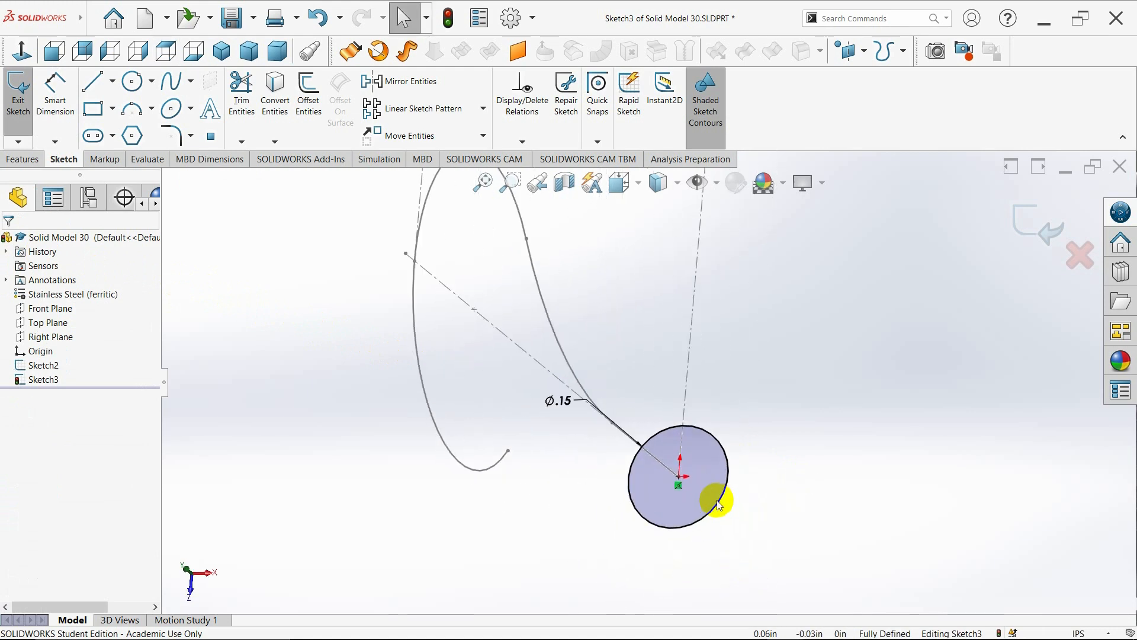
middle_click_drag(659, 474, 650, 467)
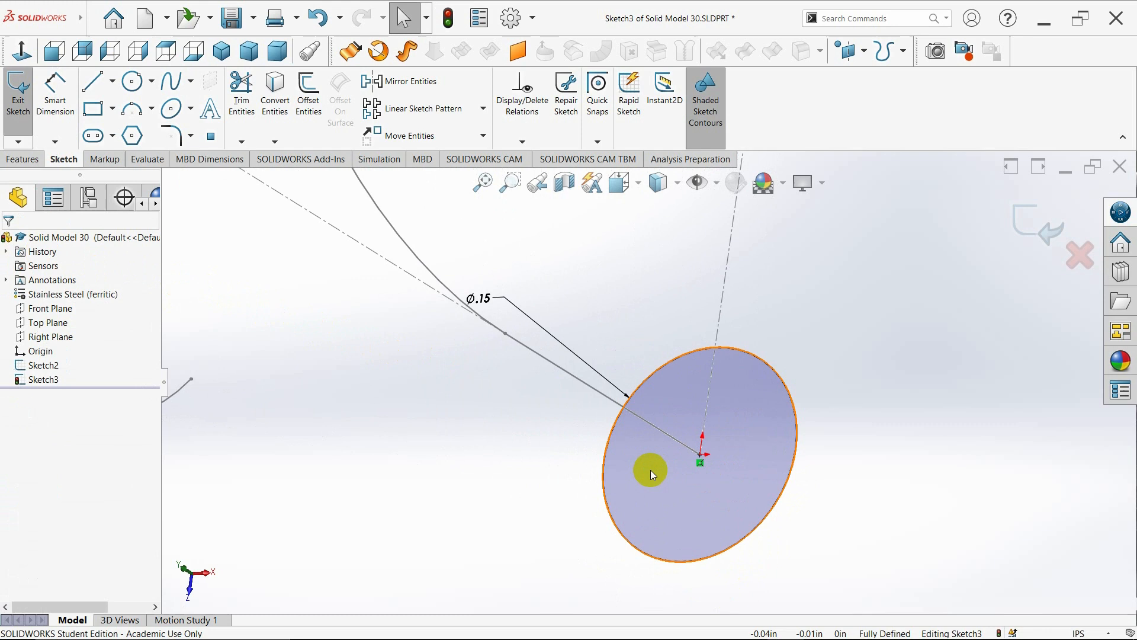
left_click(687, 446)
scroll(712, 463, "down", 5)
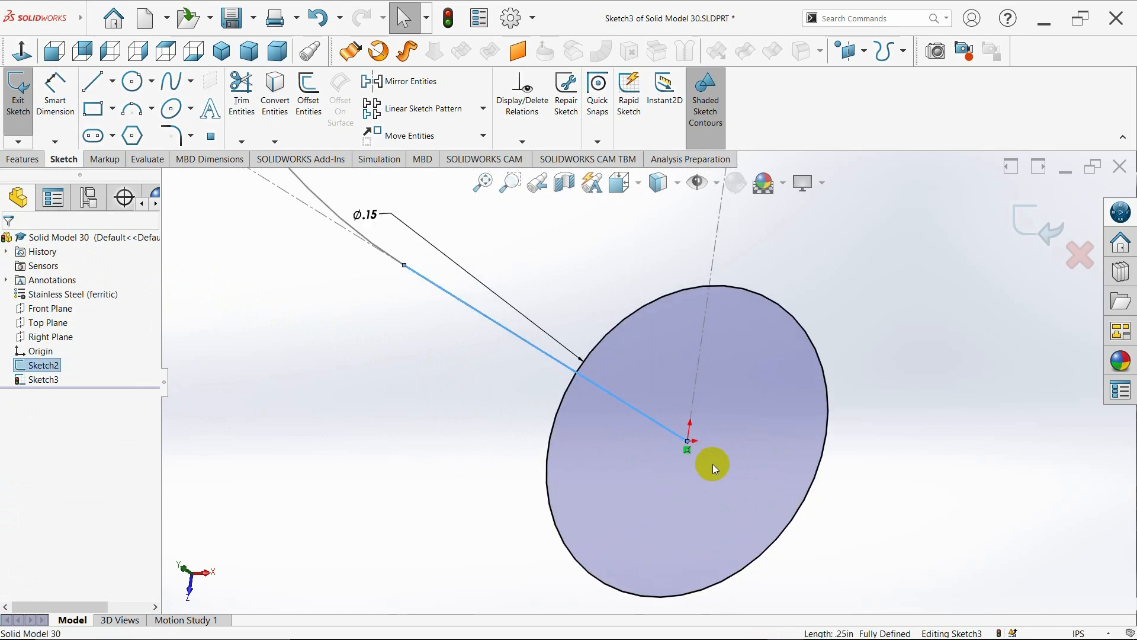
left_click(674, 435, "ctrl")
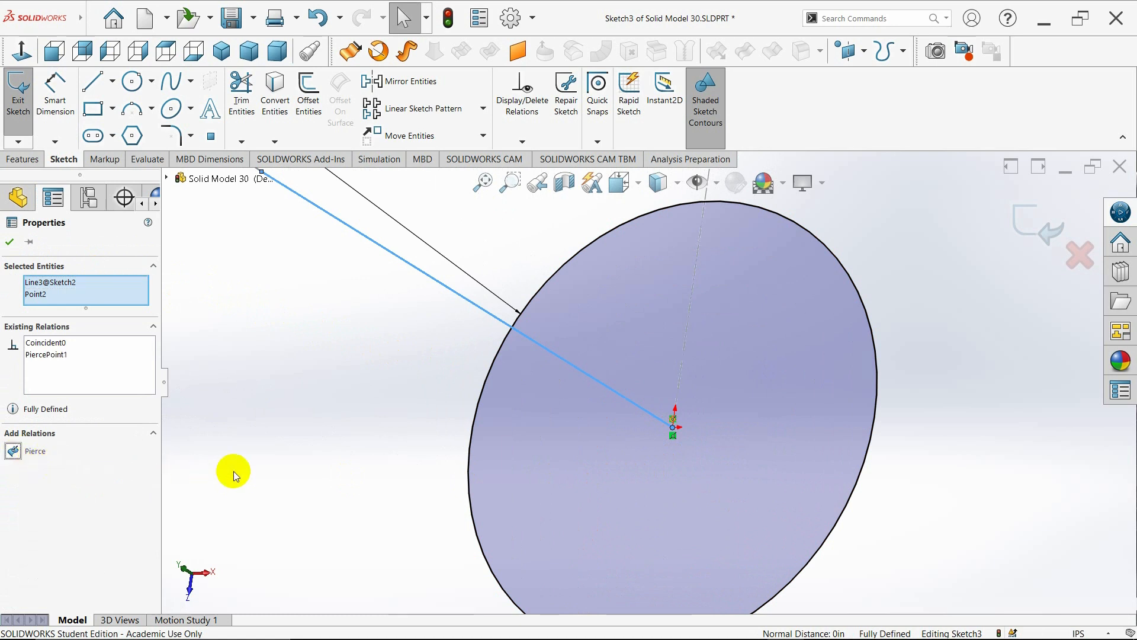
Step: Exit the finished circle sketch and show the part in the isometric view
left_click(265, 468)
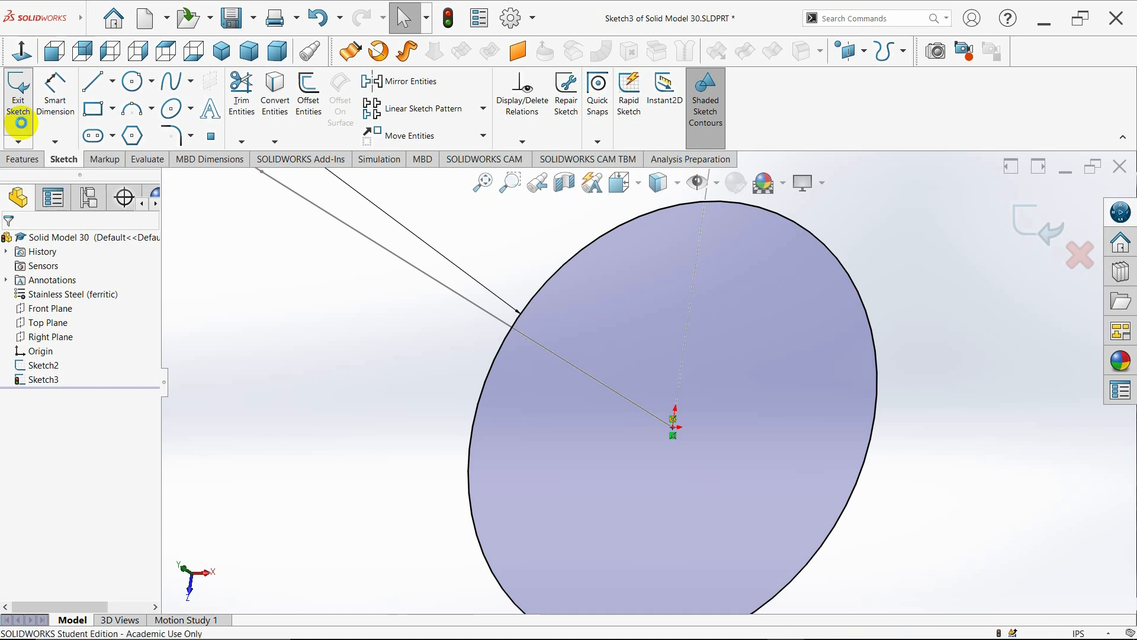
left_click(21, 121)
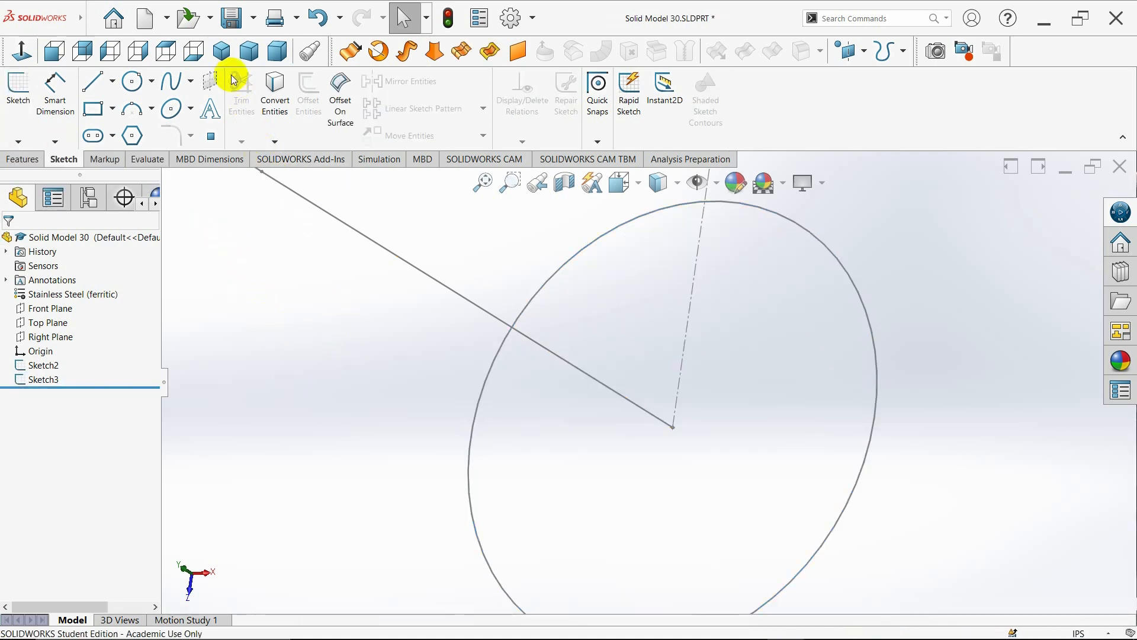
left_click(222, 51)
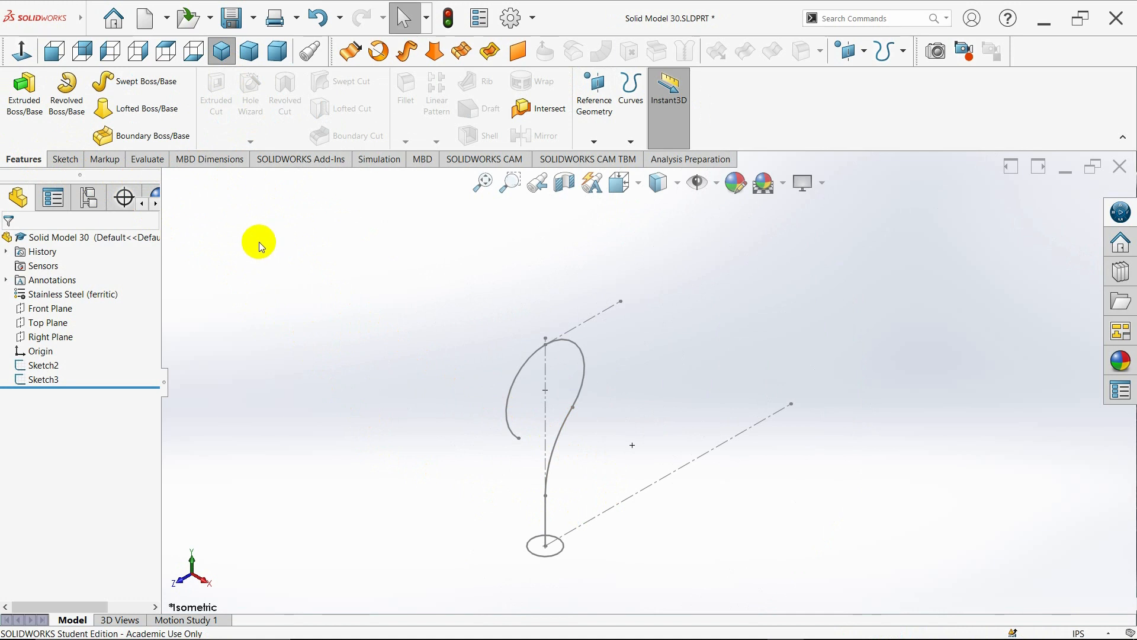
Step: Create a Swept Boss/Base with the circle sketch as profile and the hook-shaped sketch as path
left_click(137, 81)
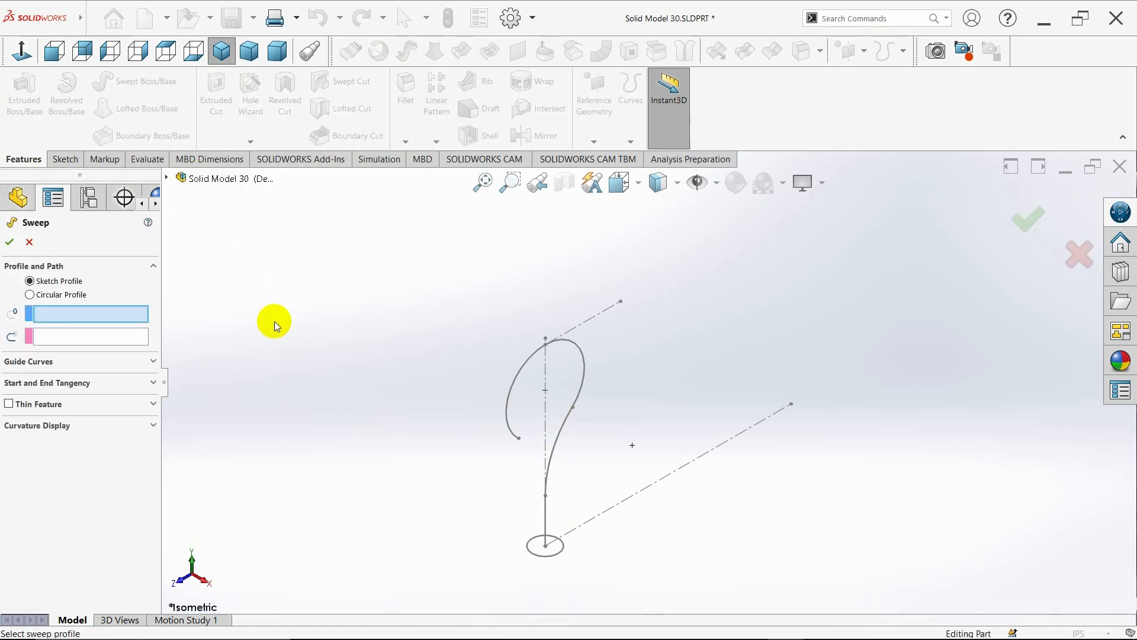
left_click(539, 551)
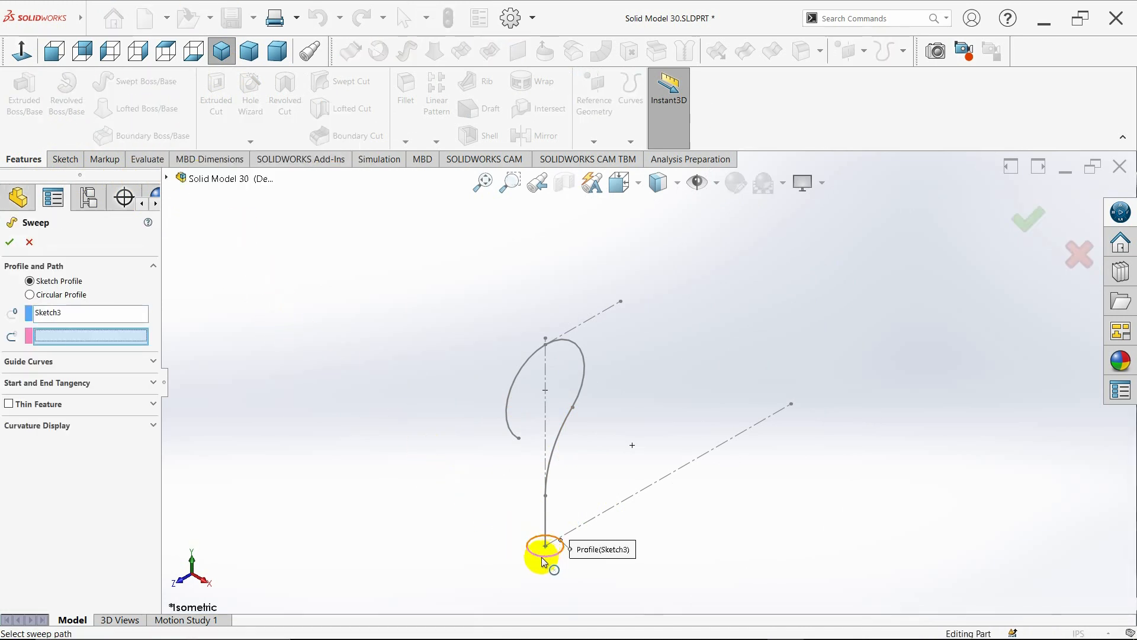
left_click(562, 442)
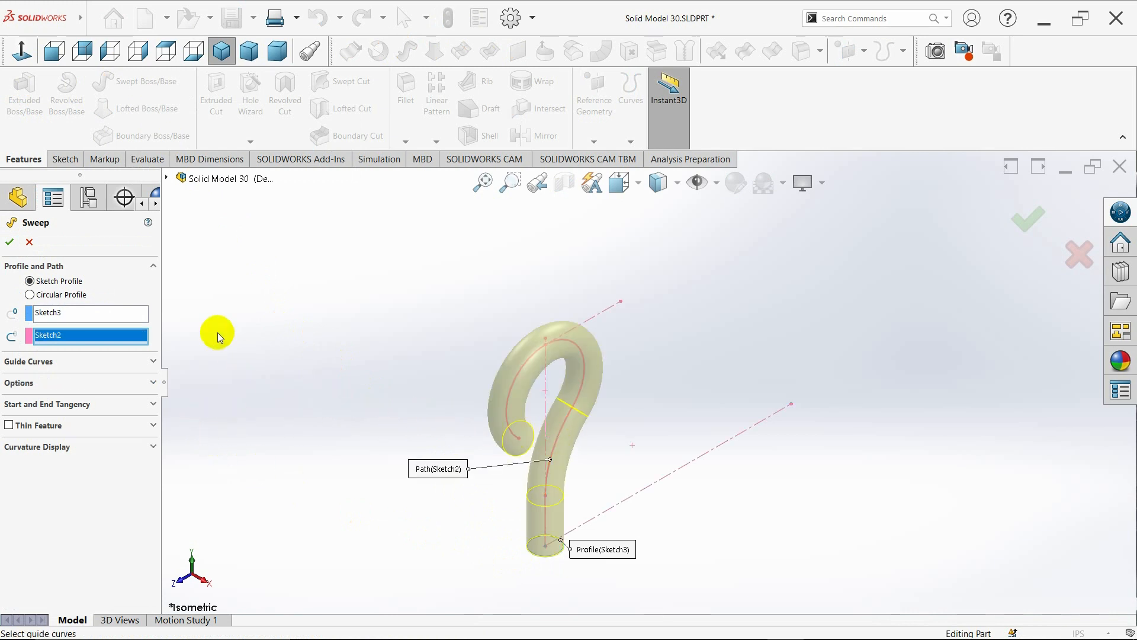
left_click(9, 242)
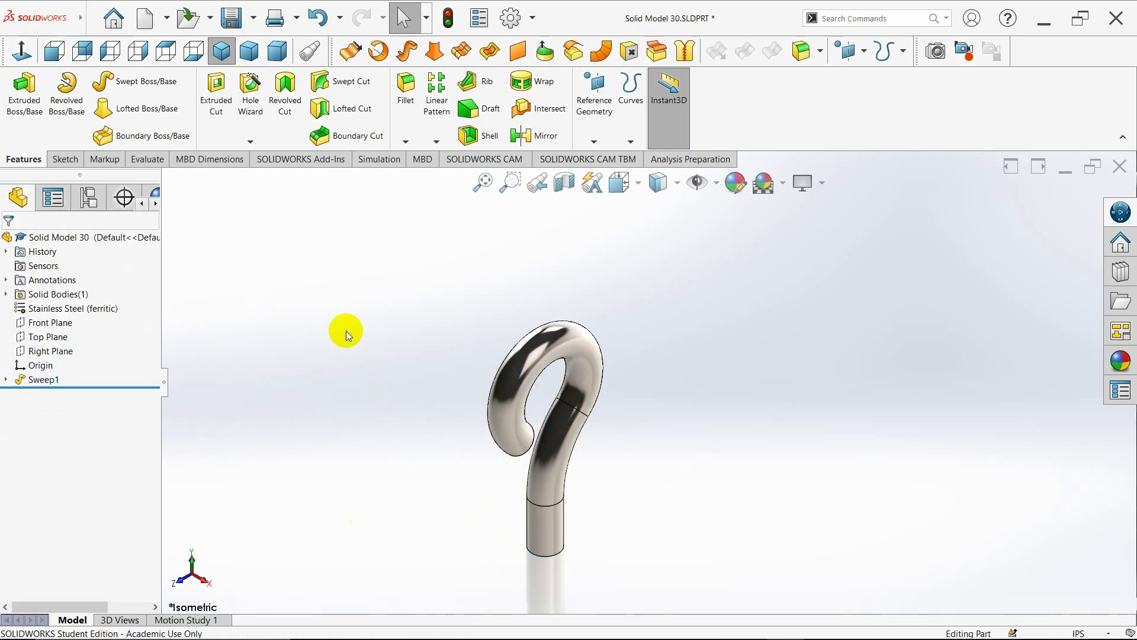
Step: Apply a plain white background scene, set the isometric view and save the part
left_click(785, 189)
left_click(778, 219)
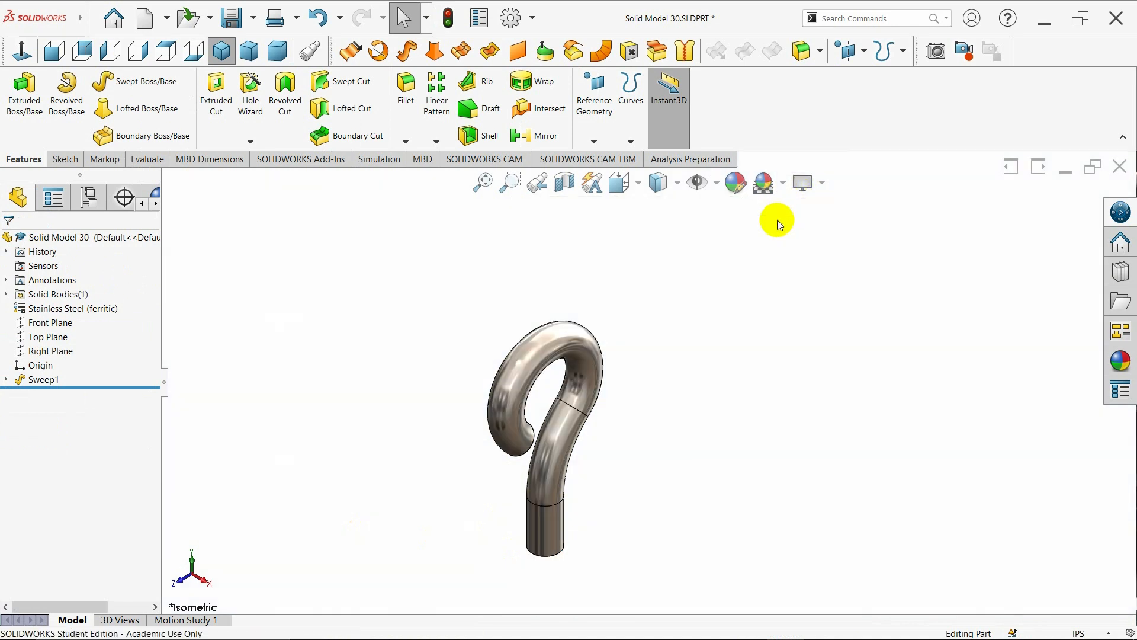
left_click(223, 50)
left_click(232, 20)
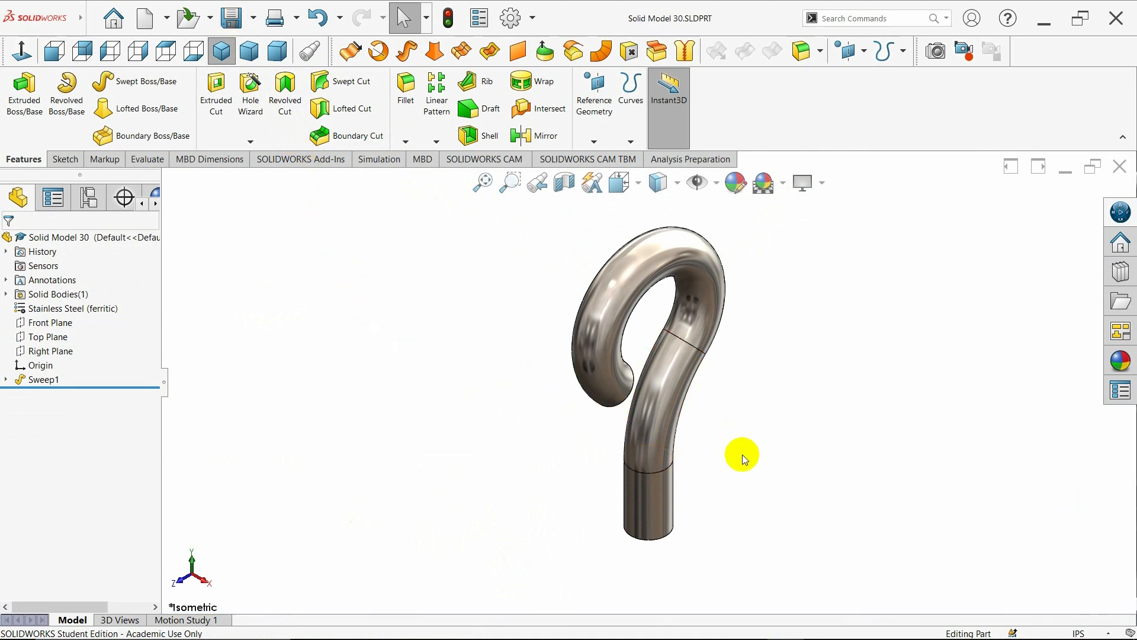
Step: Add a Dome feature 0.05 in high to the flat end face at the hook's curved tip
middle_click_drag(741, 453, 685, 478)
left_click(222, 53)
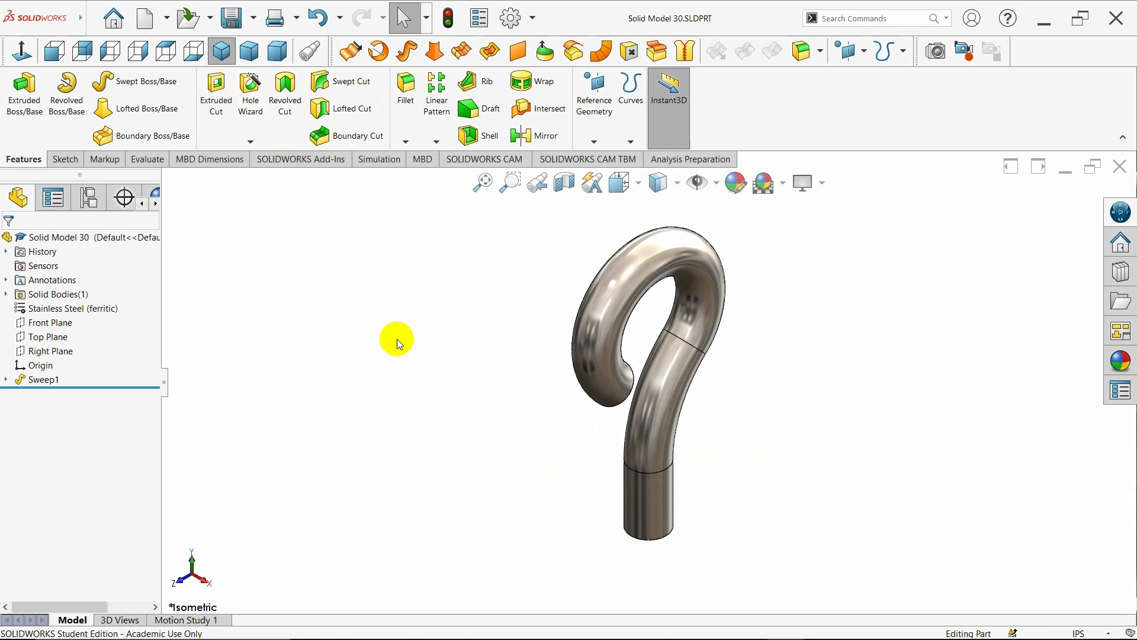
middle_click_drag(490, 375, 414, 348)
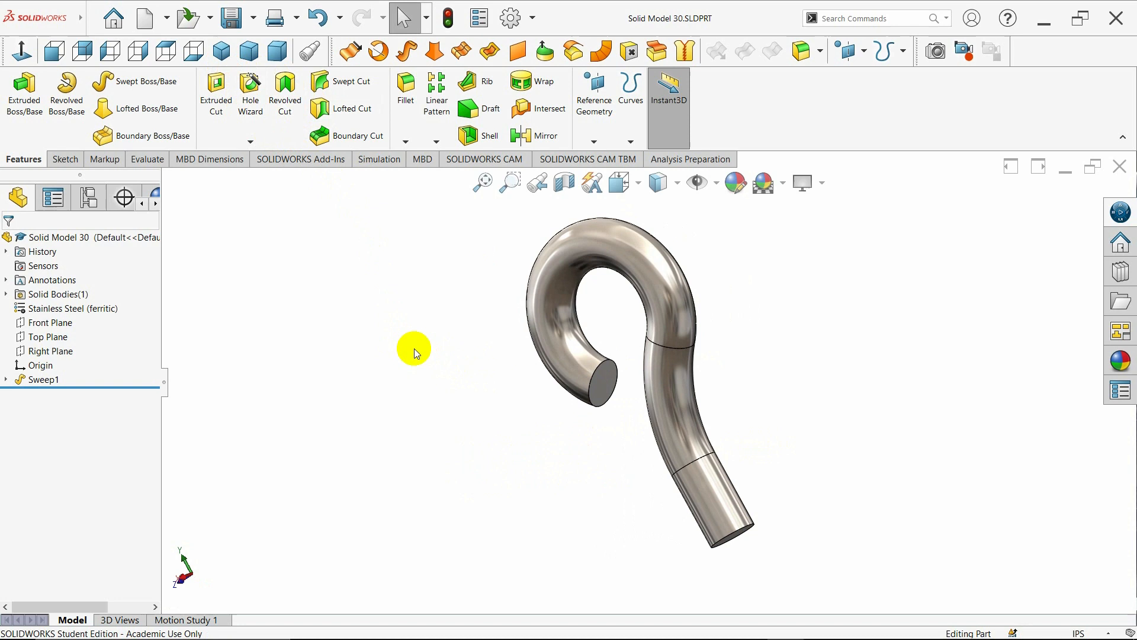
left_click(594, 385)
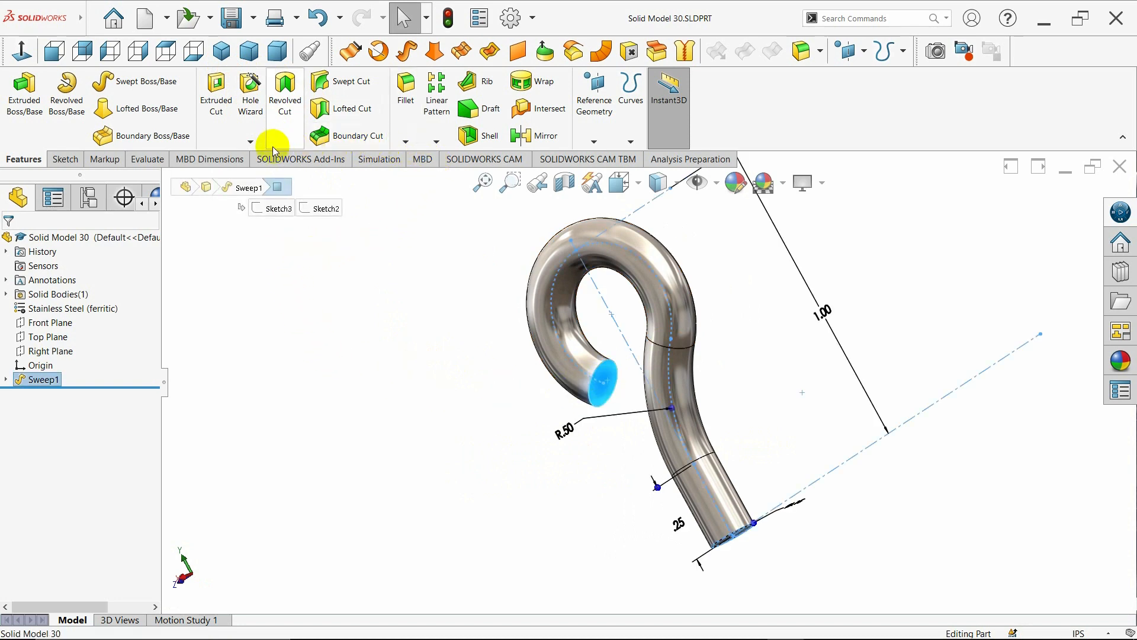
left_click(436, 142)
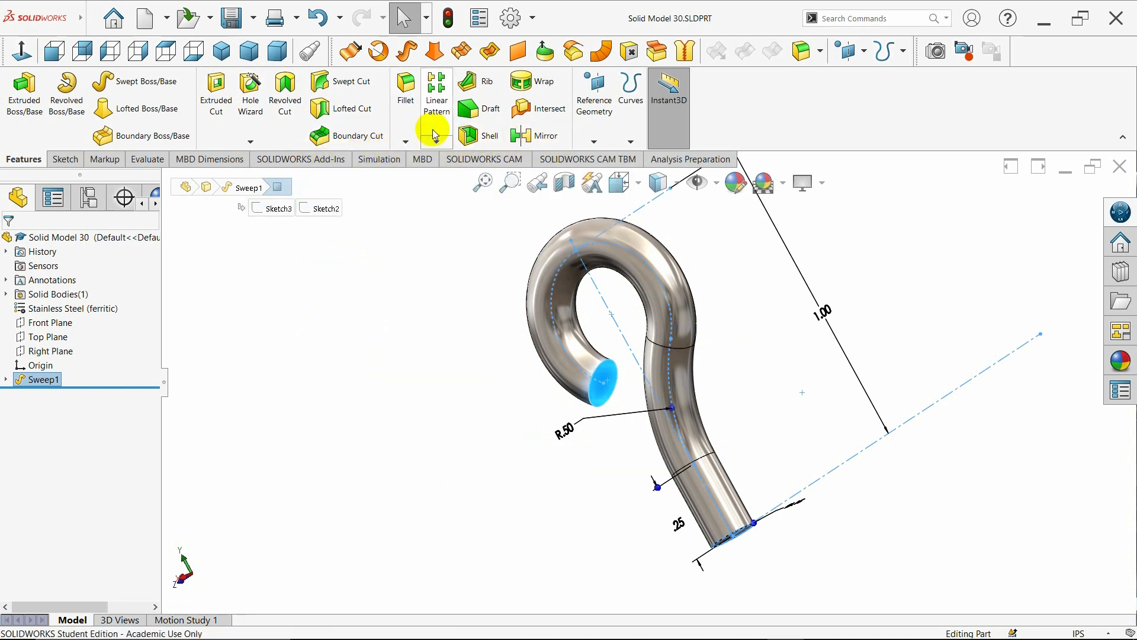
left_click(250, 141)
mouse_move(78, 23)
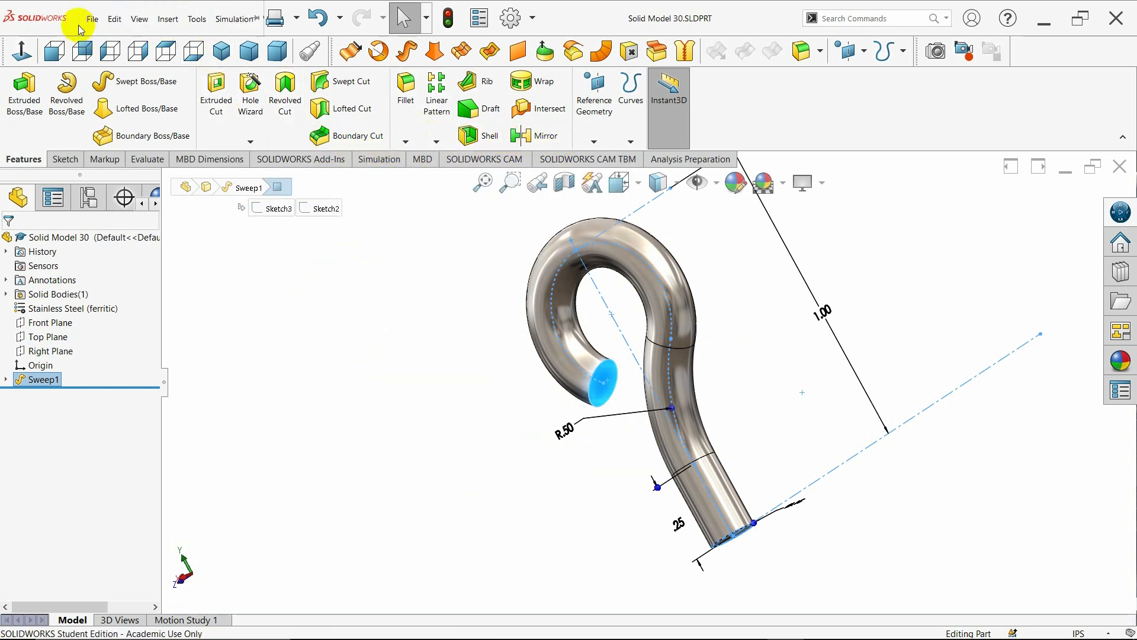
left_click(166, 24)
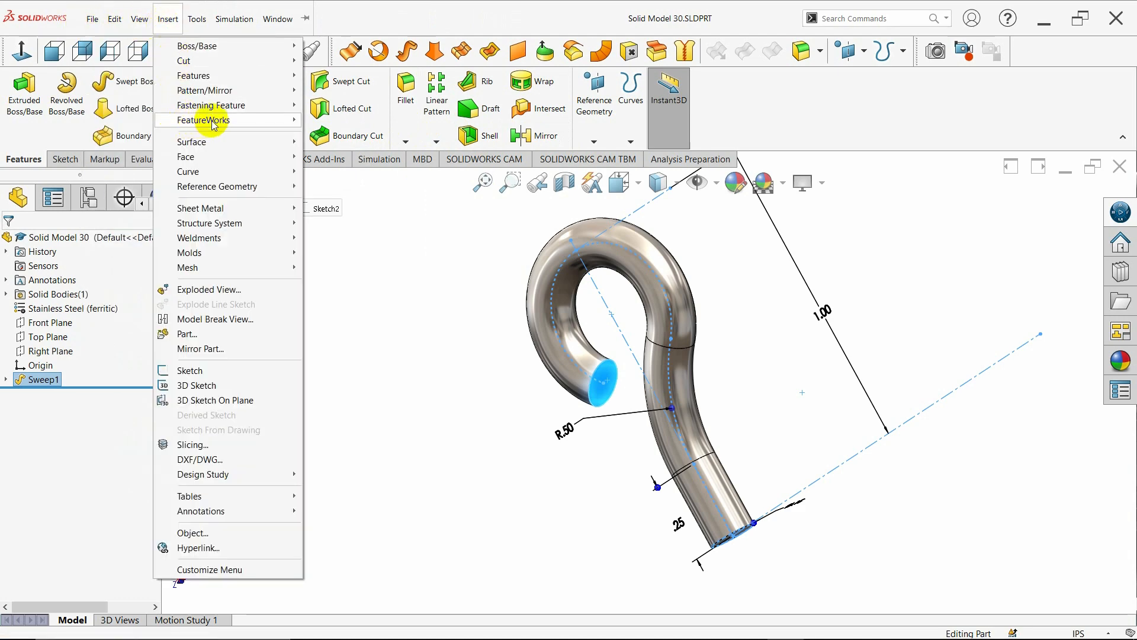
mouse_move(278, 110)
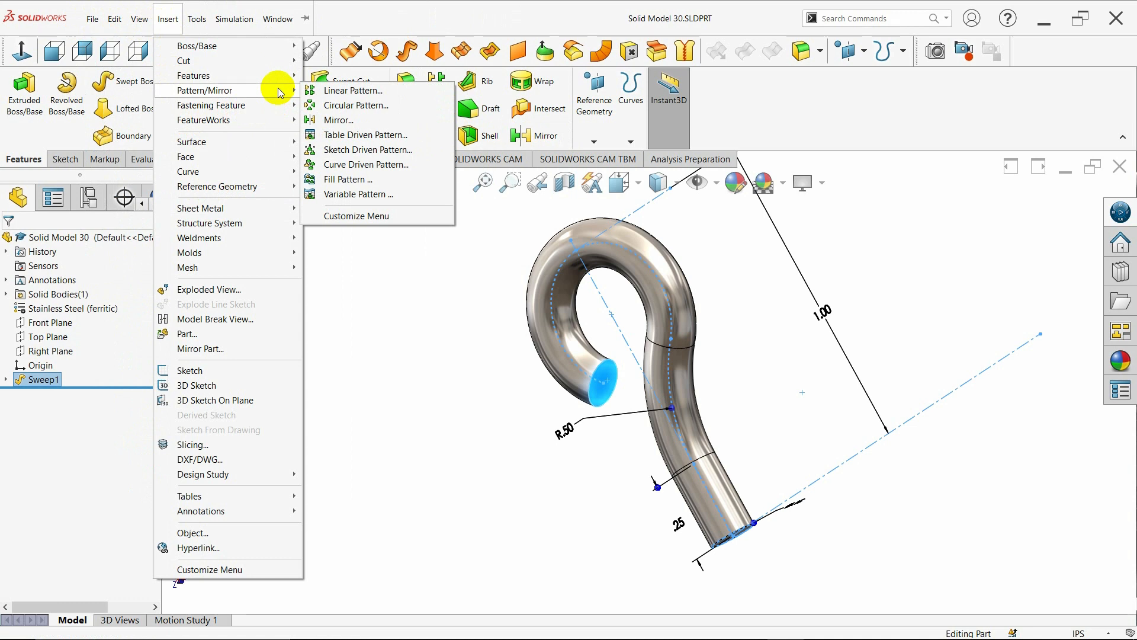
mouse_move(283, 150)
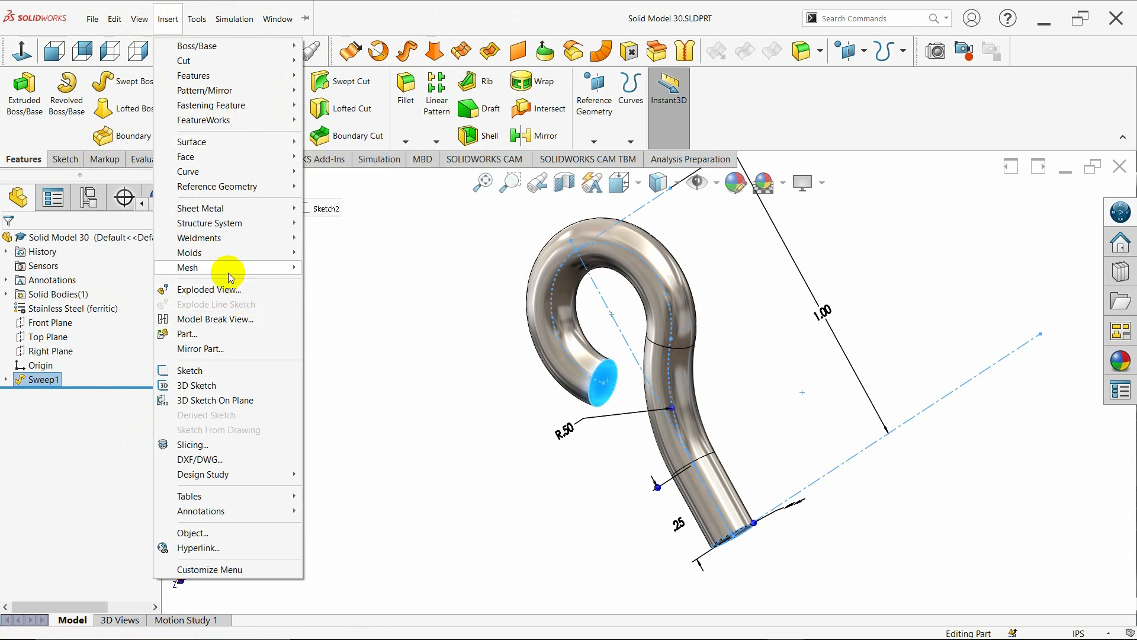
mouse_move(232, 256)
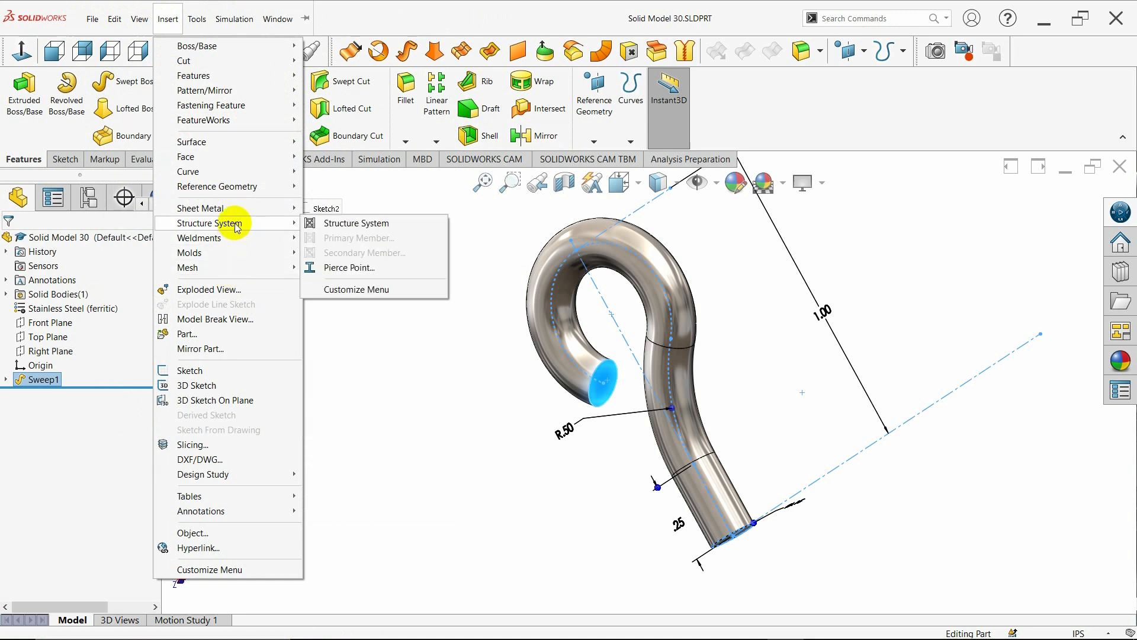
mouse_move(242, 207)
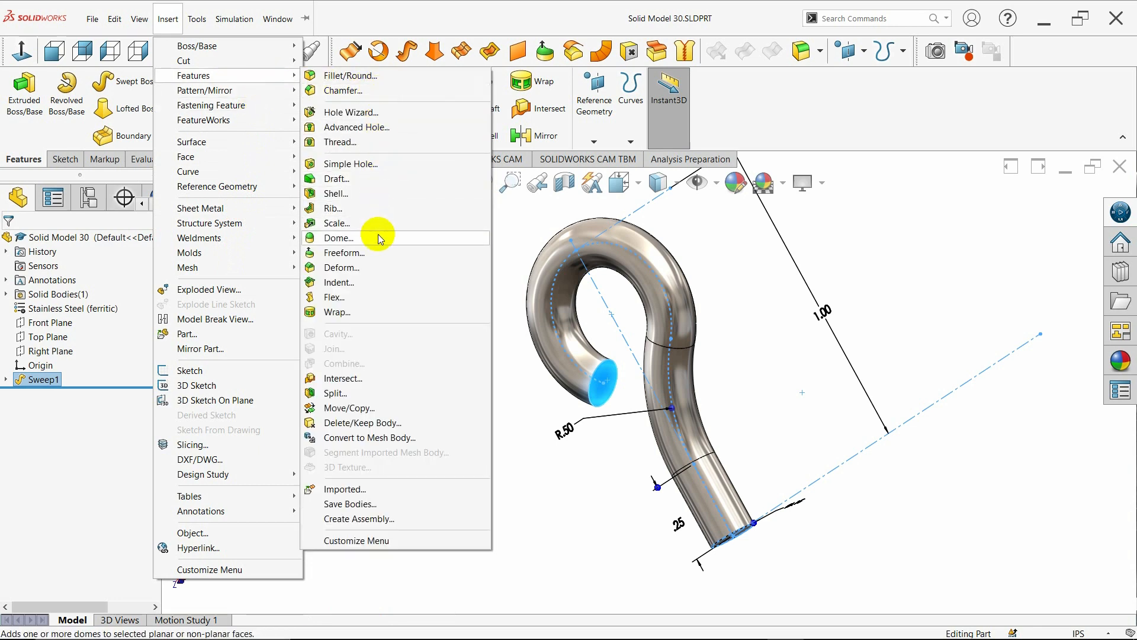
left_click(378, 234)
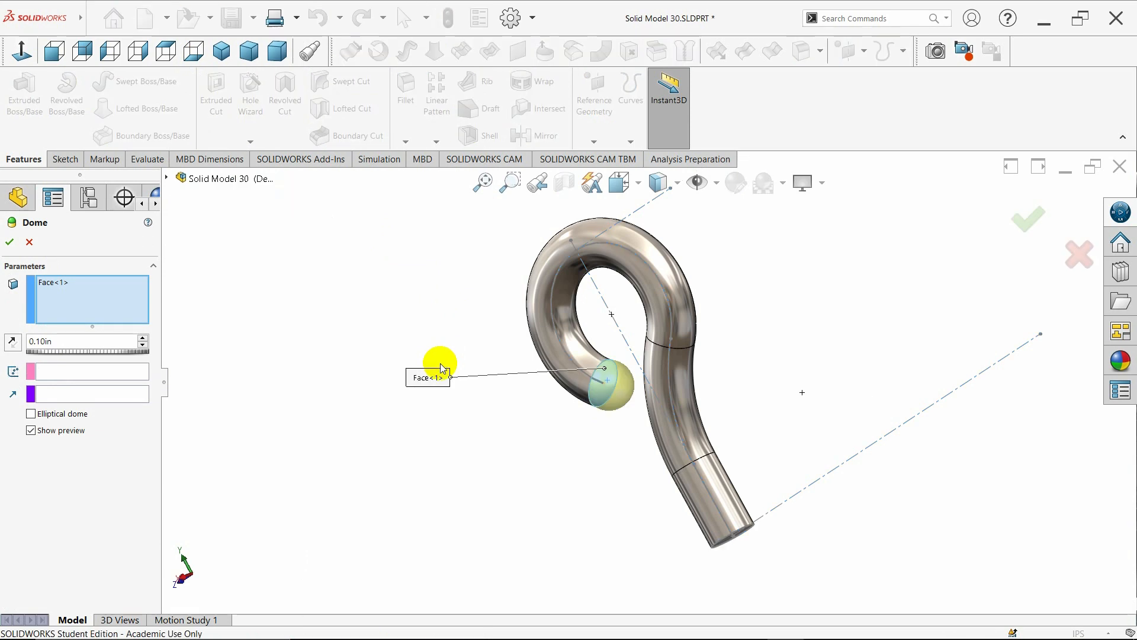
left_click(83, 341)
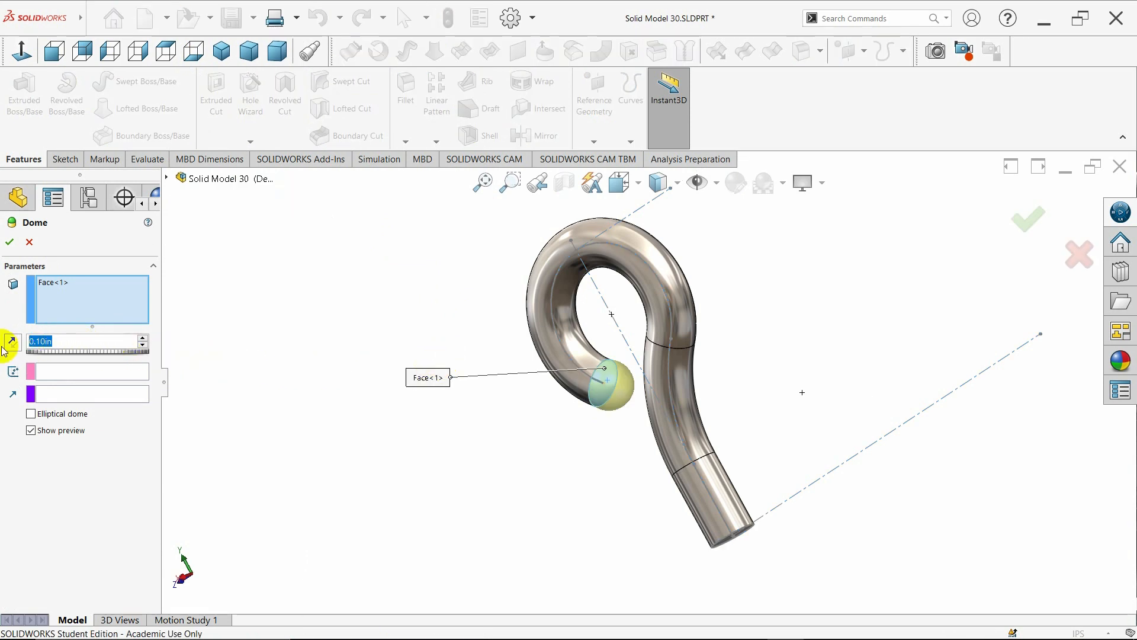
type("0.05")
key("Return")
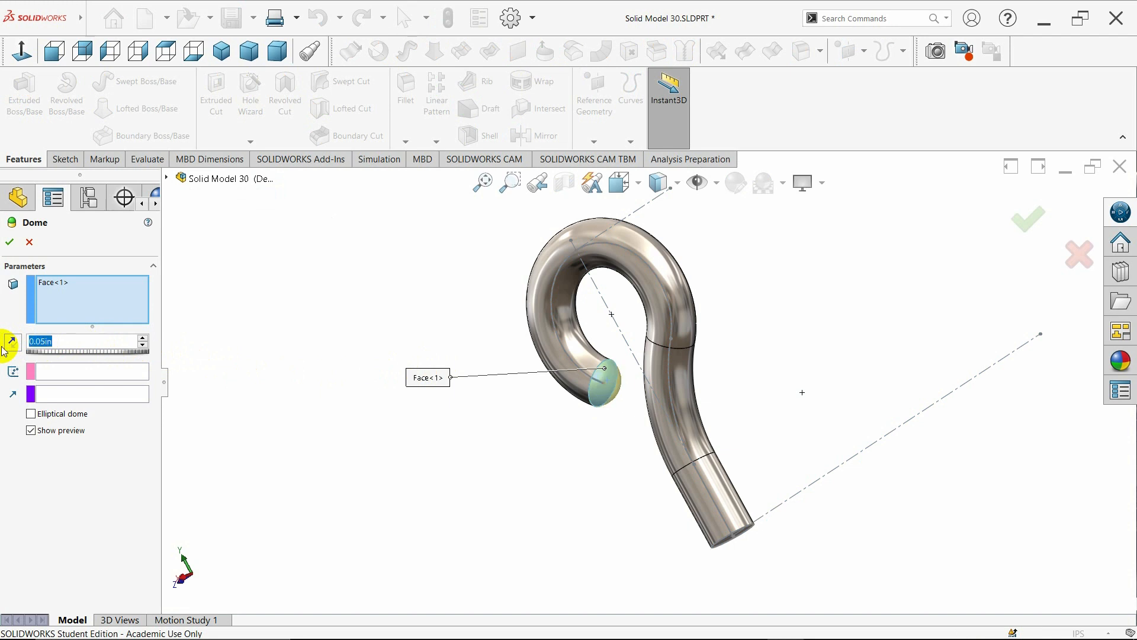
left_click(9, 241)
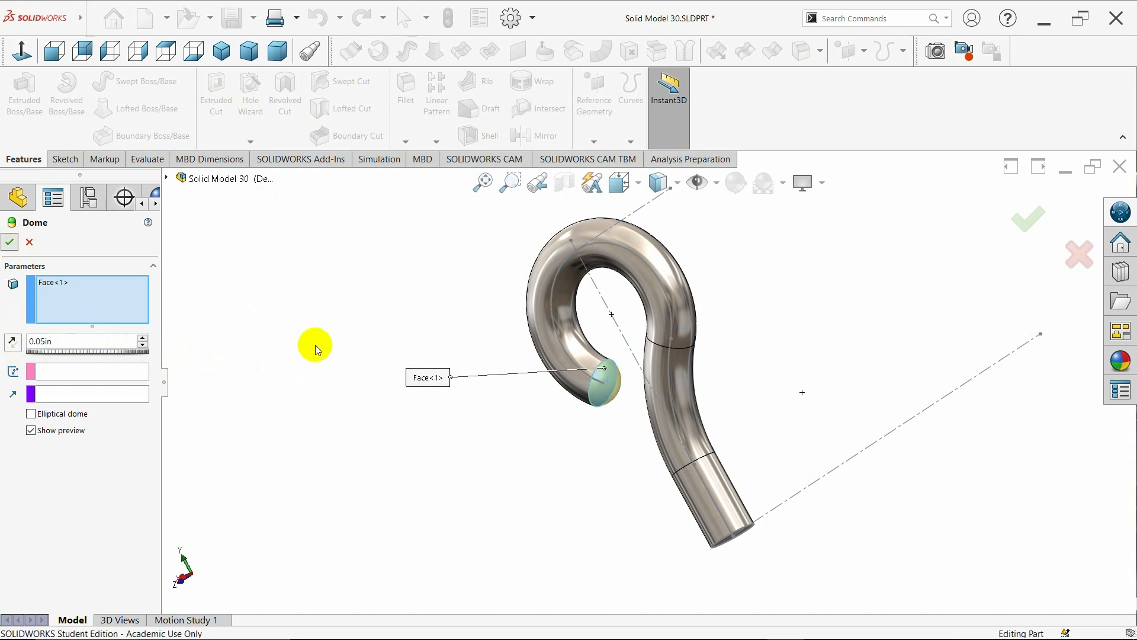
Step: Create a reference plane offset 0.02 in above the Top Plane
left_click(222, 51)
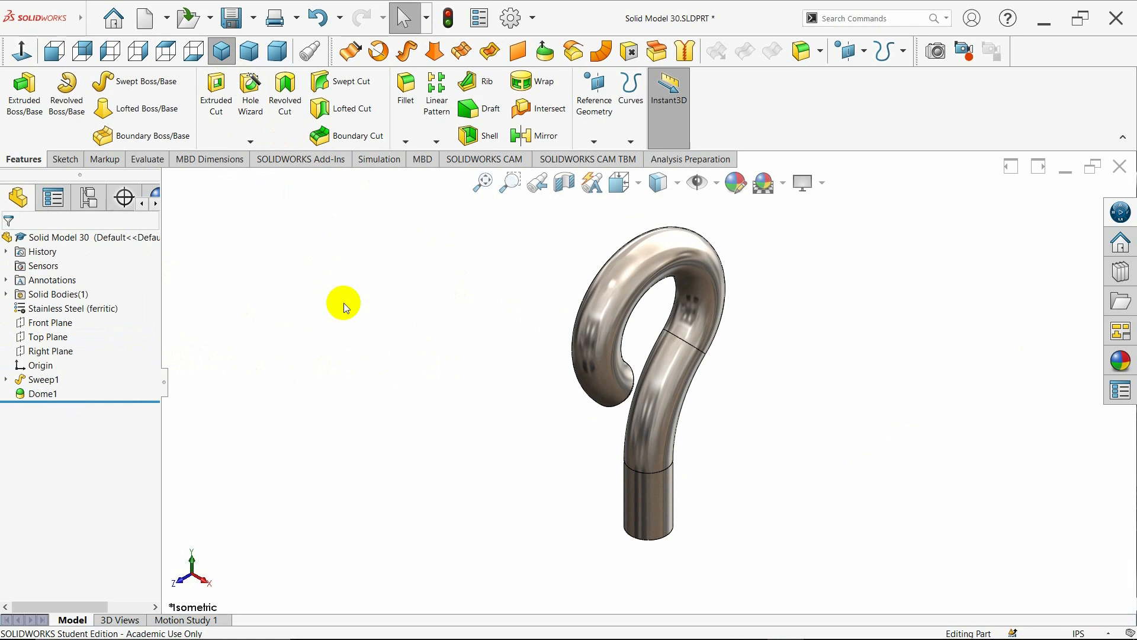
left_click(49, 337)
left_click(593, 141)
left_click(598, 163)
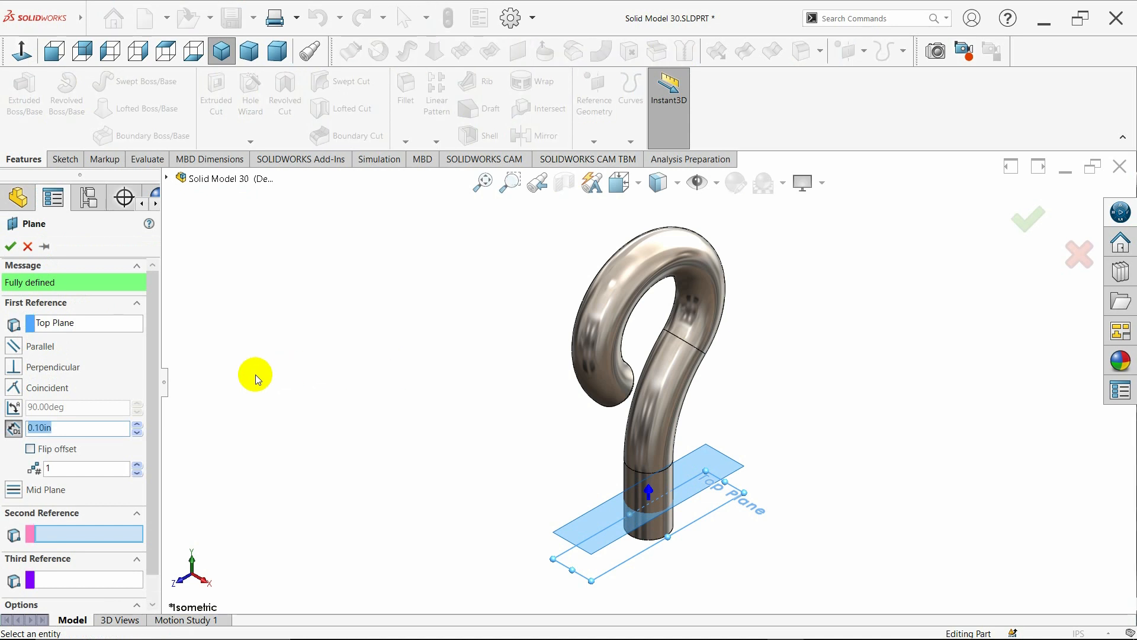
key("BackSpace")
type(".02")
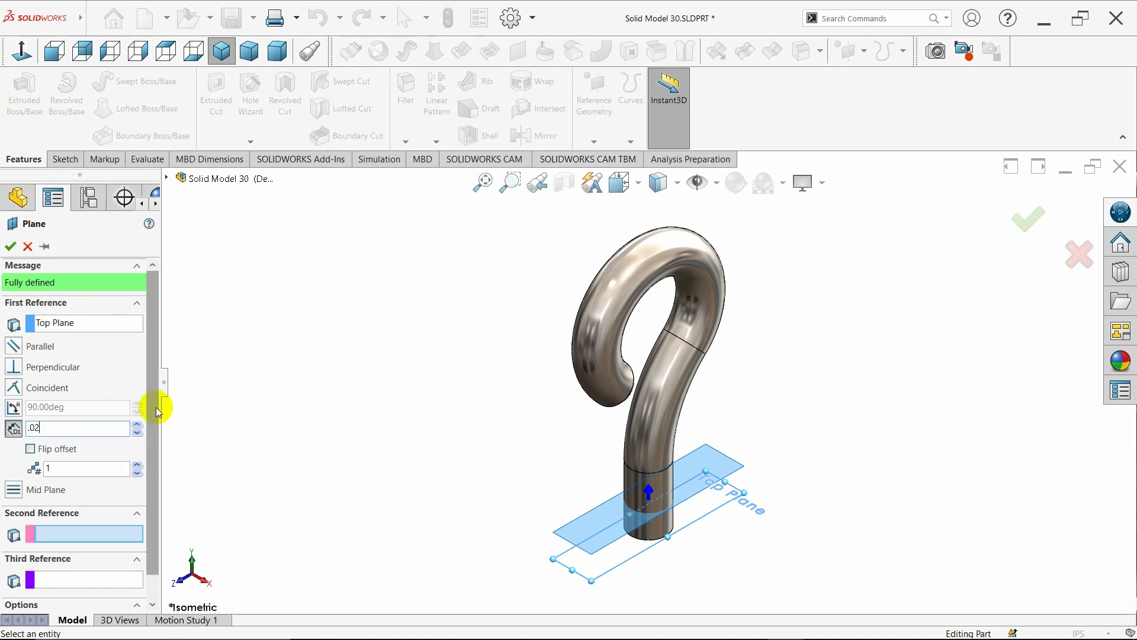
key("Return")
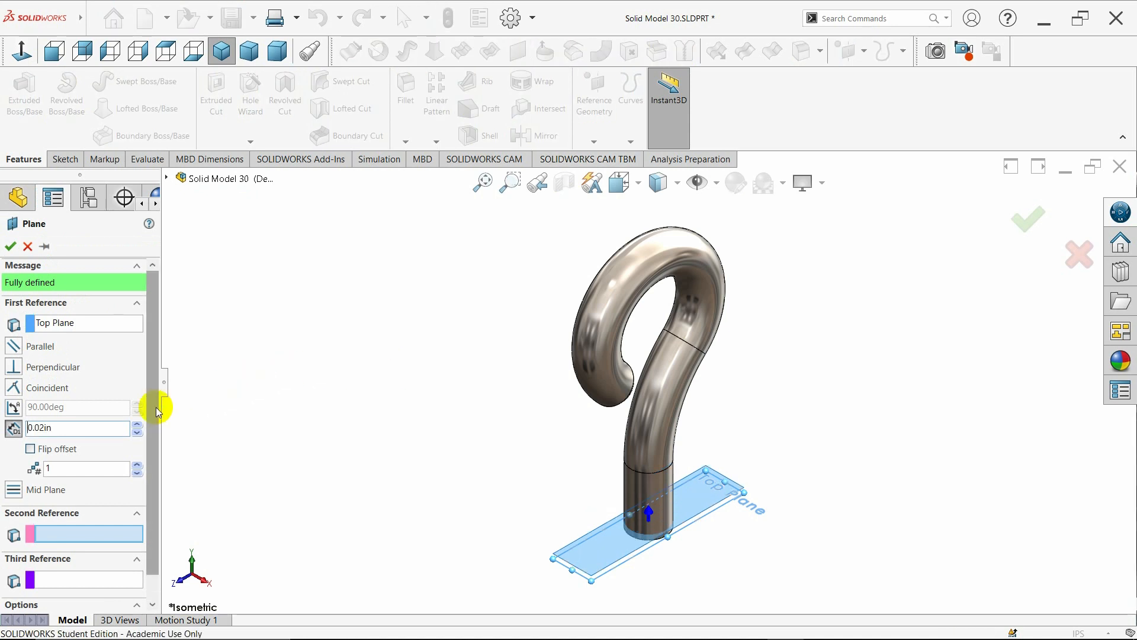
left_click(10, 247)
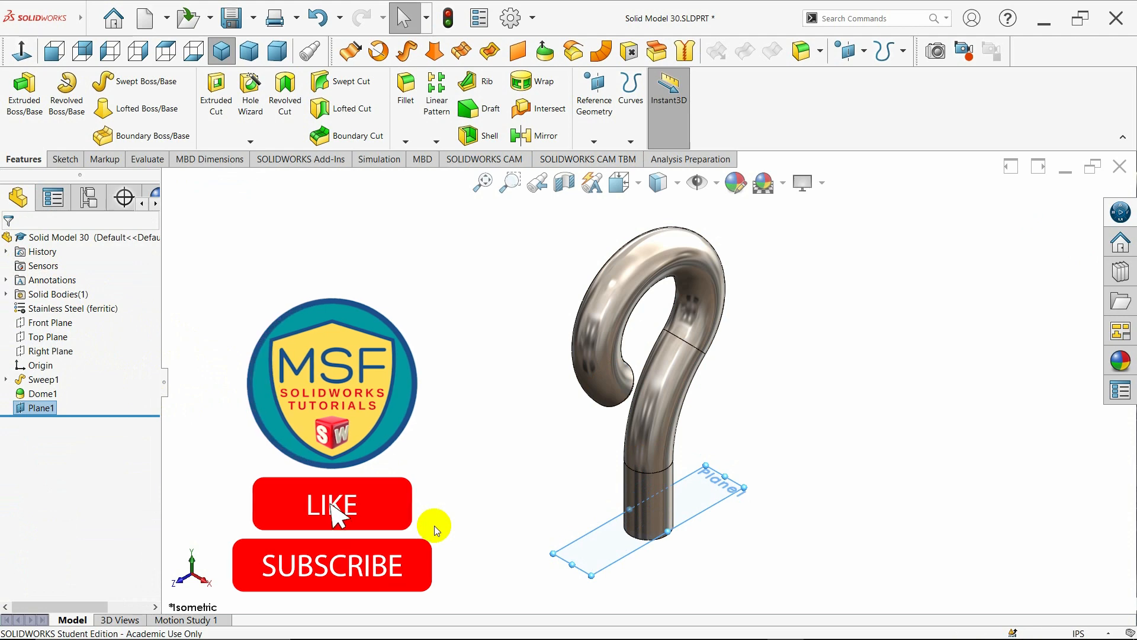
Step: Start a sketch on the new offset plane and show the model with hidden lines visible
right_click(47, 409)
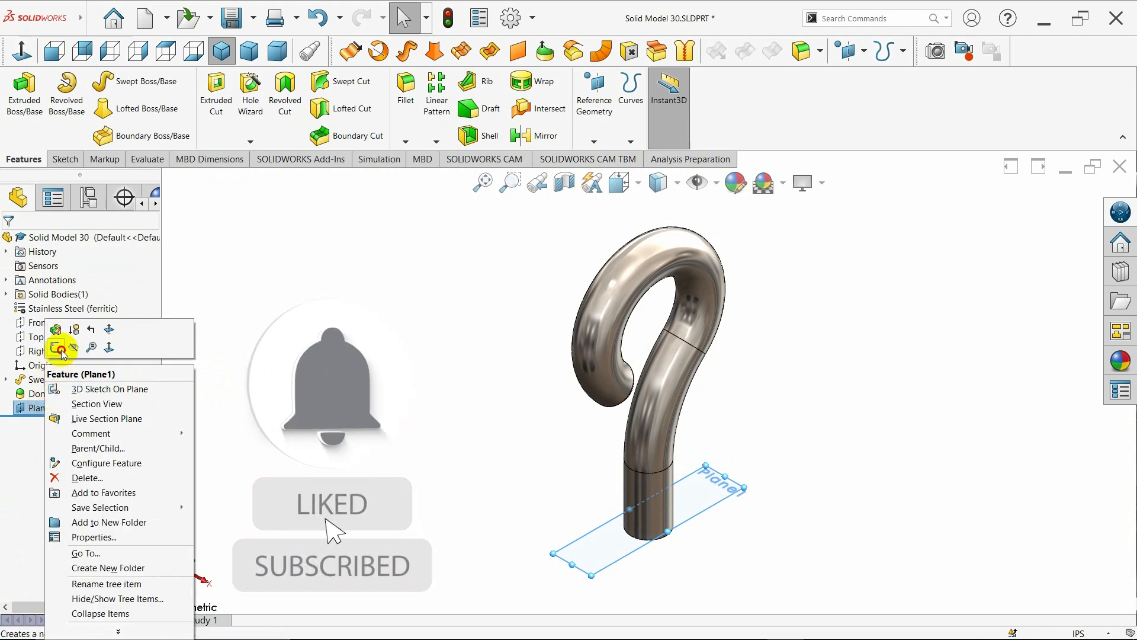
left_click(56, 332)
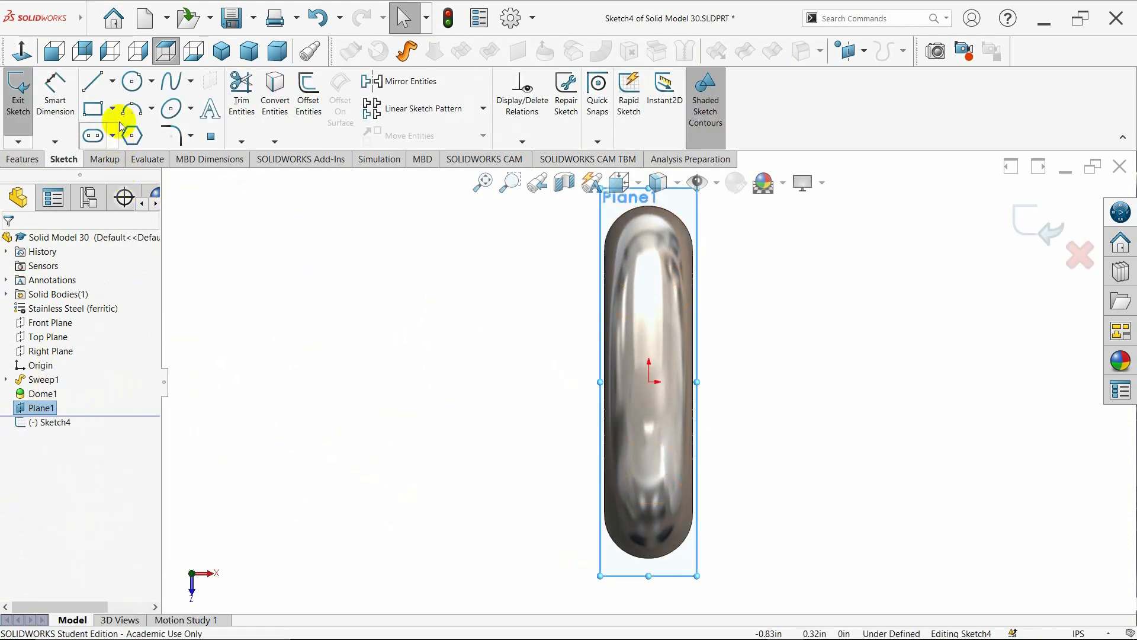
left_click(133, 81)
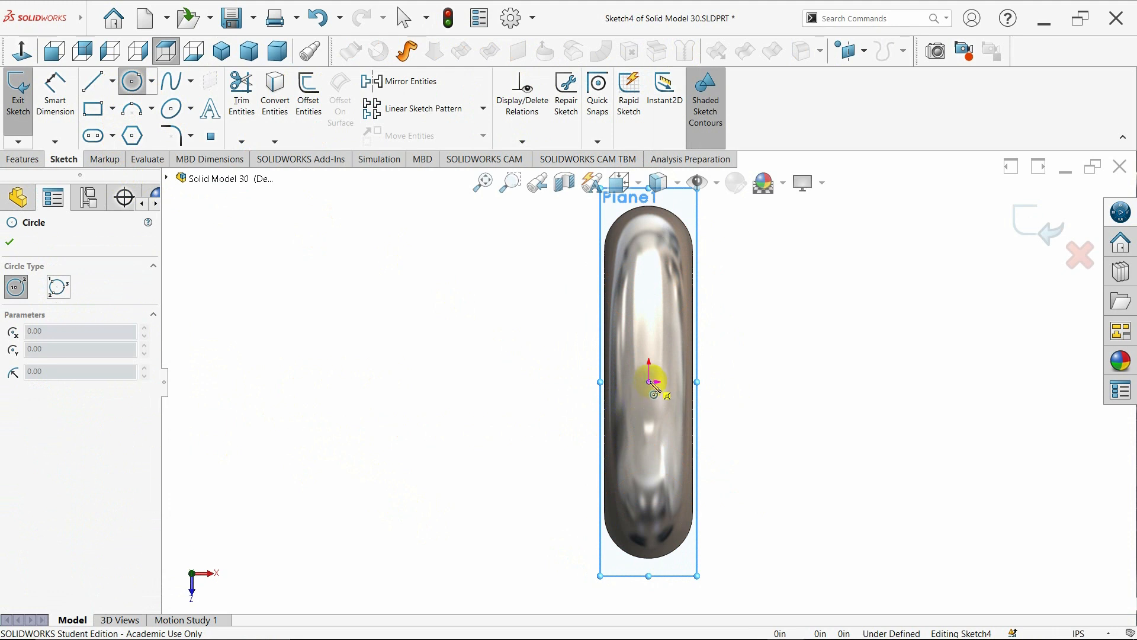
left_click(676, 184)
left_click(659, 293)
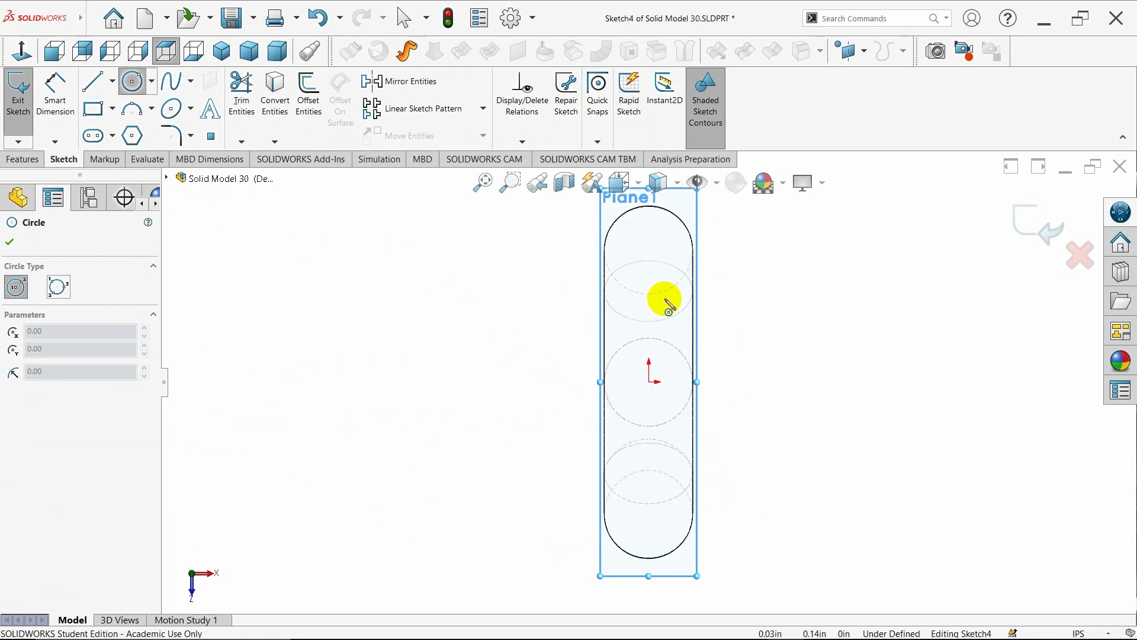
key("Escape")
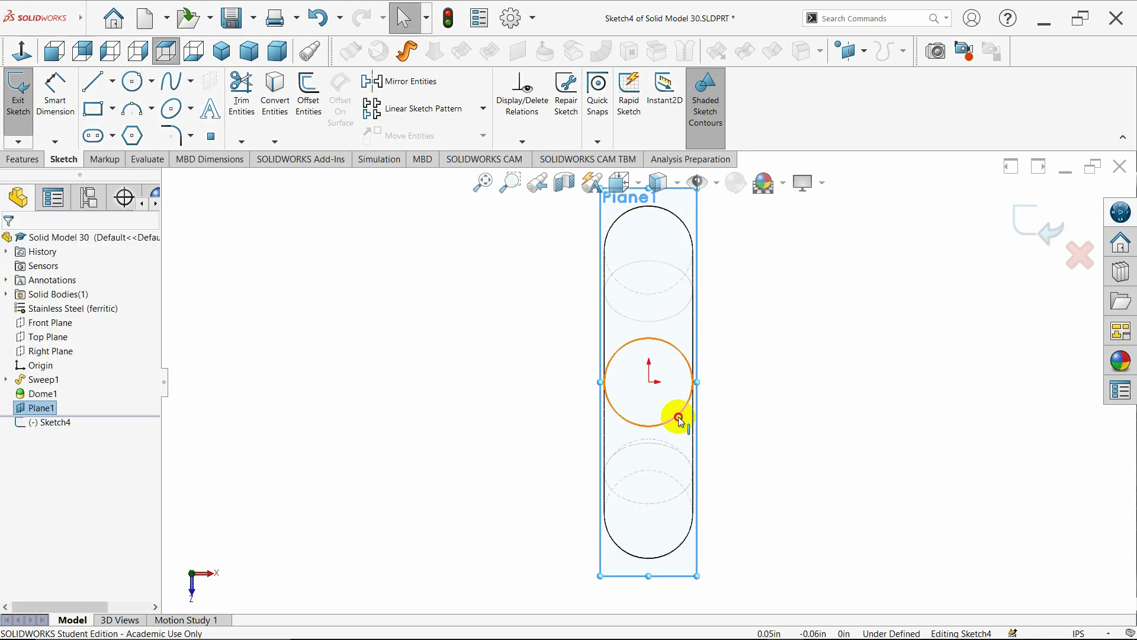
Step: Convert the circular end edge of the straight shank into the sketch, exit the sketch and return to the isometric view
left_click(676, 414)
left_click(275, 129)
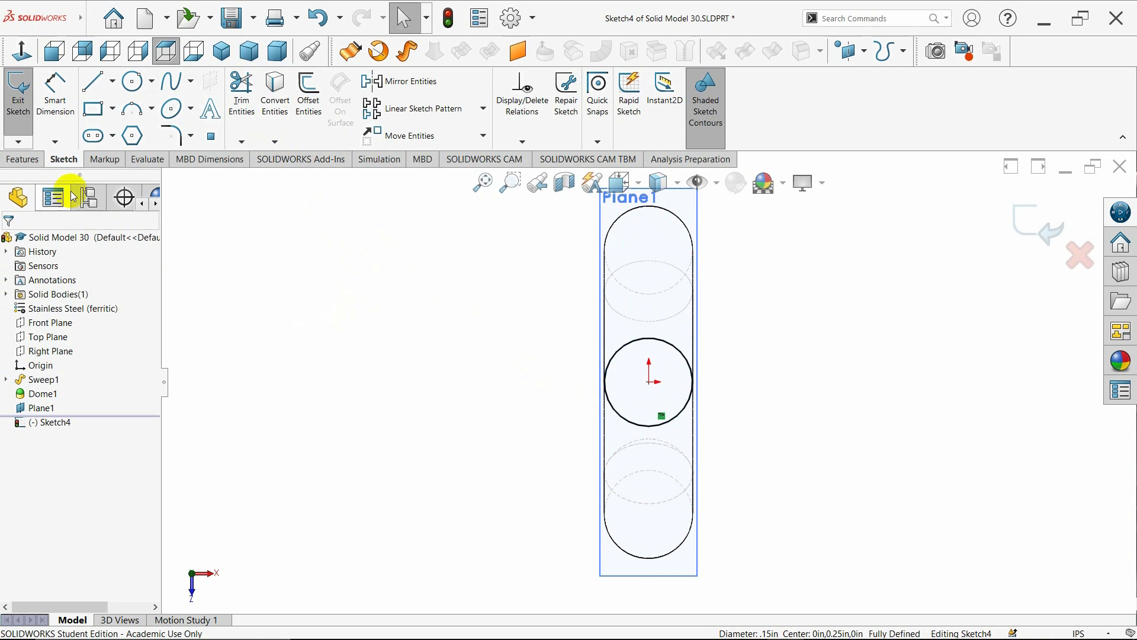
left_click(19, 104)
left_click(230, 61)
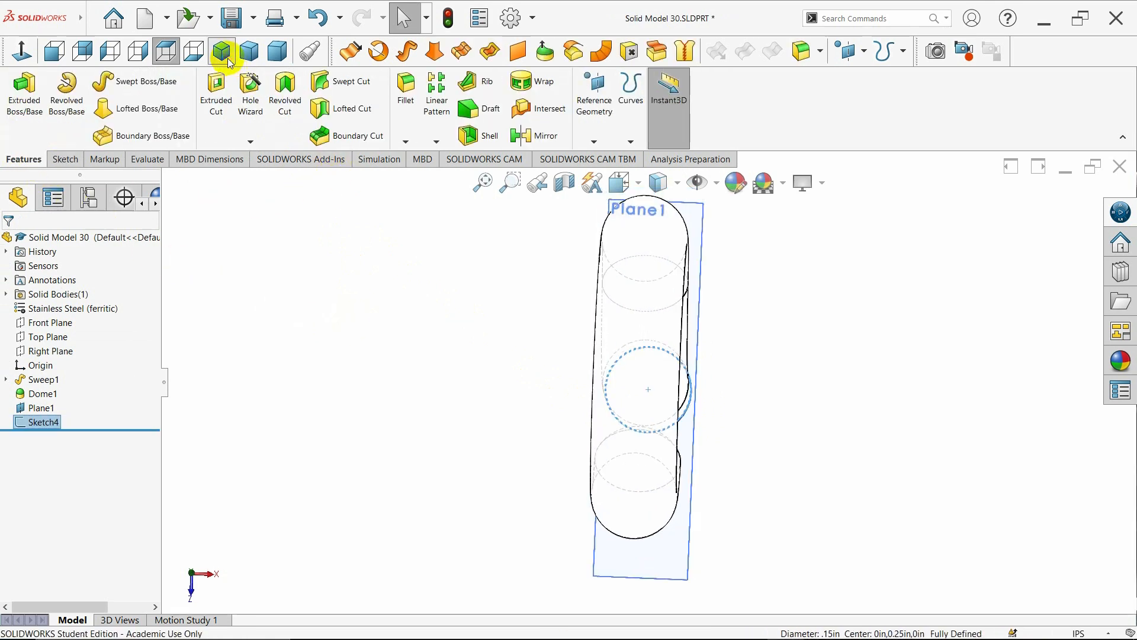
Step: Show the model shaded with edges and start a sketch on the Front Plane, framing the lower end of the shank
left_click(414, 329)
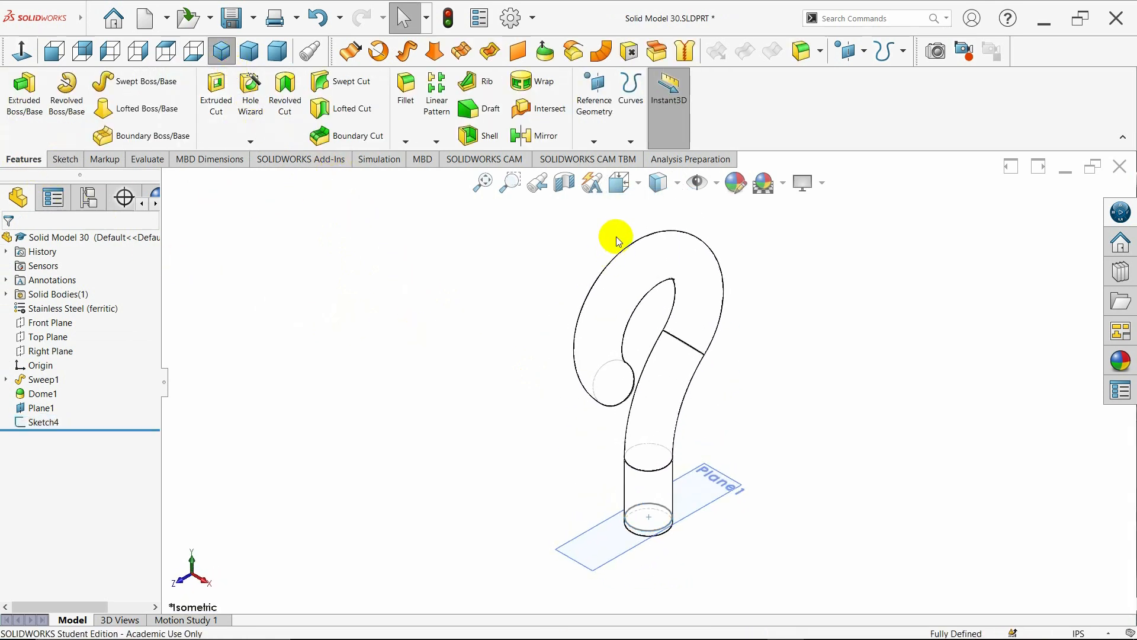
left_click(664, 182)
left_click(659, 213)
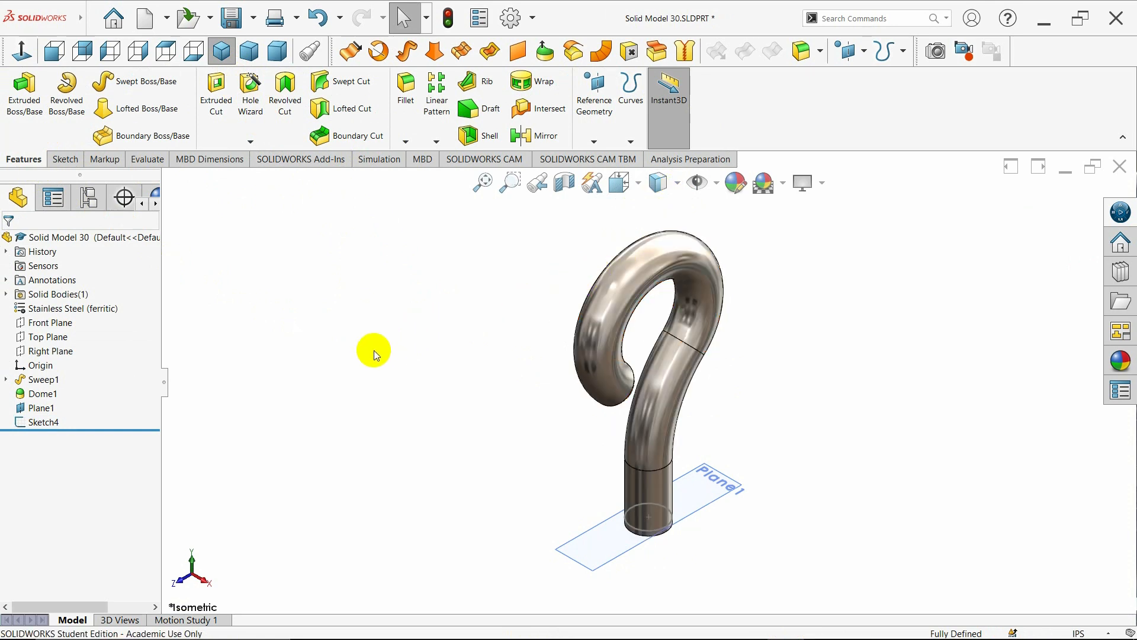
left_click(51, 322)
left_click(67, 309)
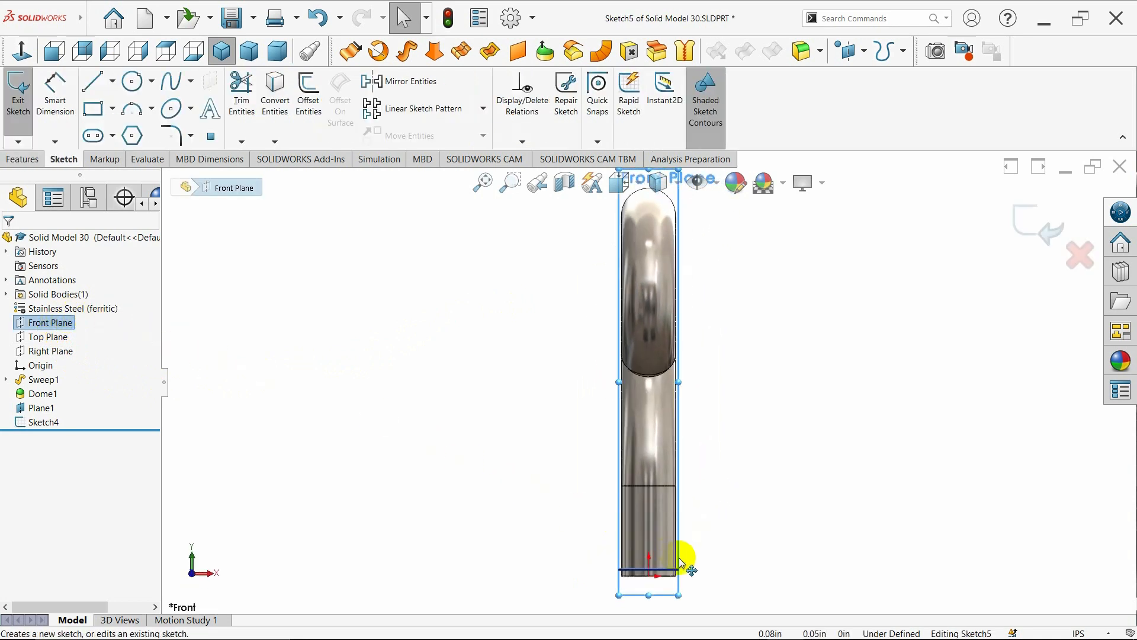
scroll(675, 544, "down", 4)
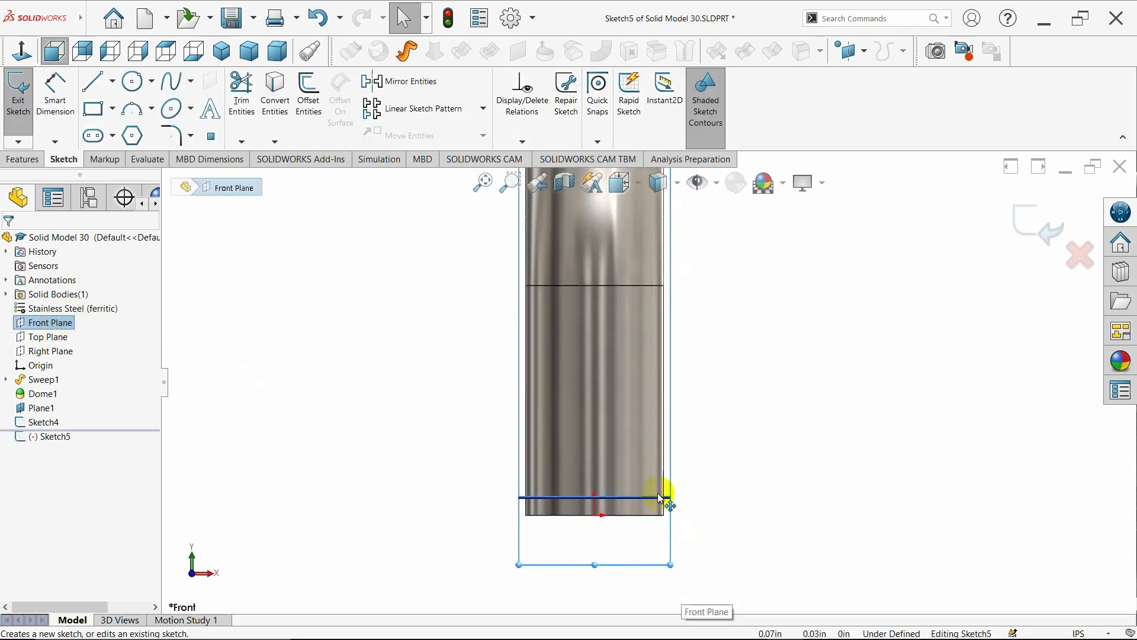
scroll(661, 500, "down", 1)
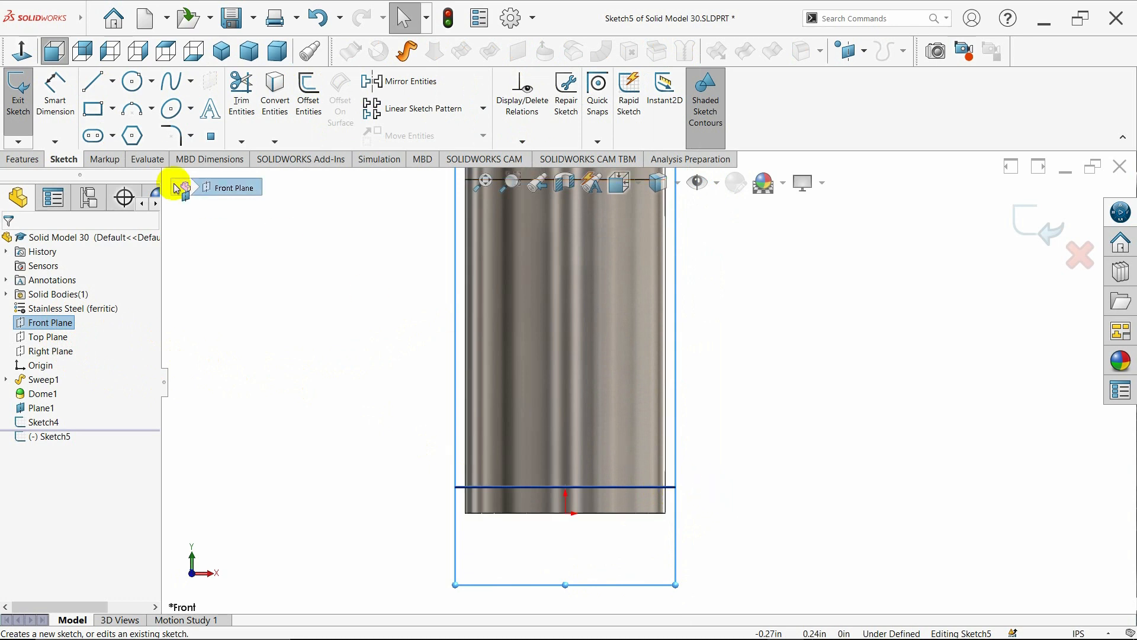
left_click(133, 80)
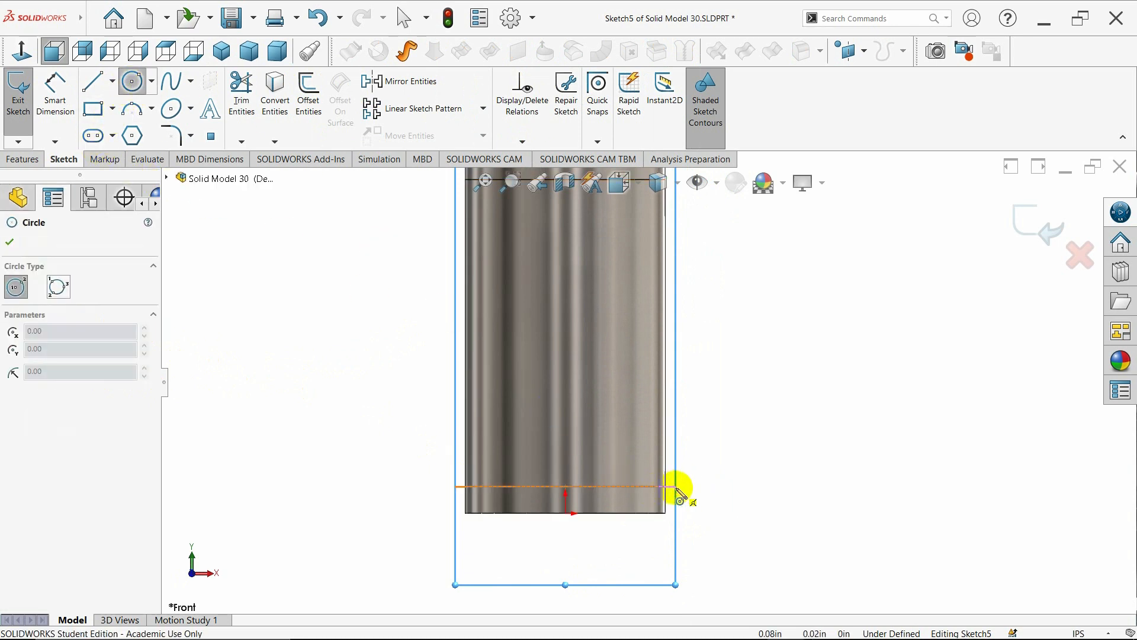
mouse_move(675, 496)
middle_mouse_down()
mouse_move(676, 520)
mouse_move(681, 500)
middle_mouse_up()
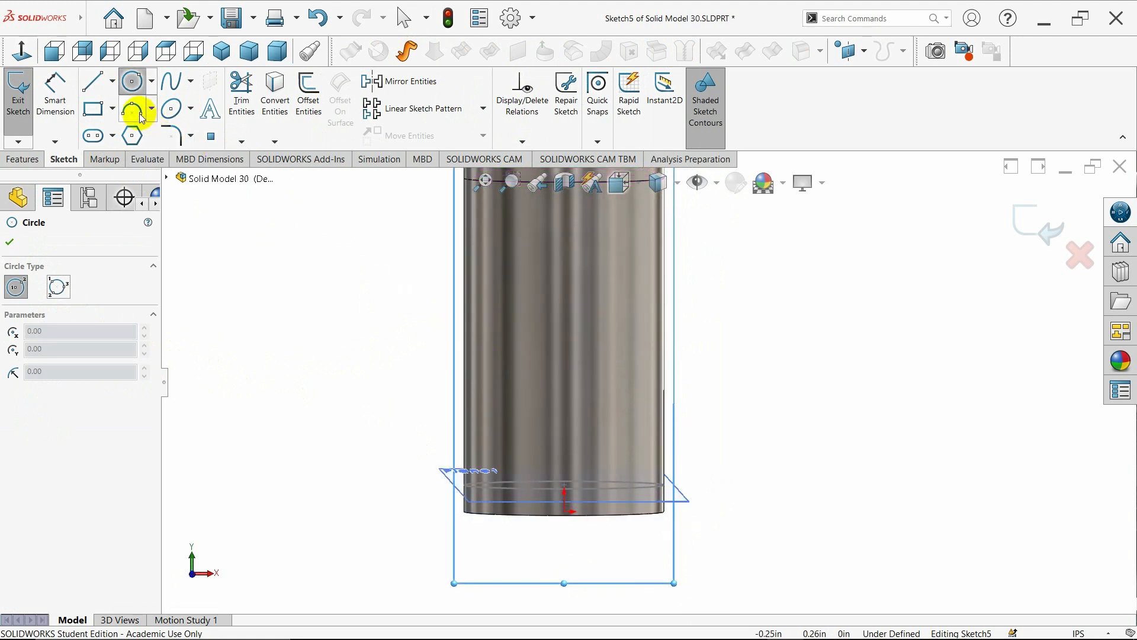
left_click(54, 52)
scroll(727, 585, "down", 5)
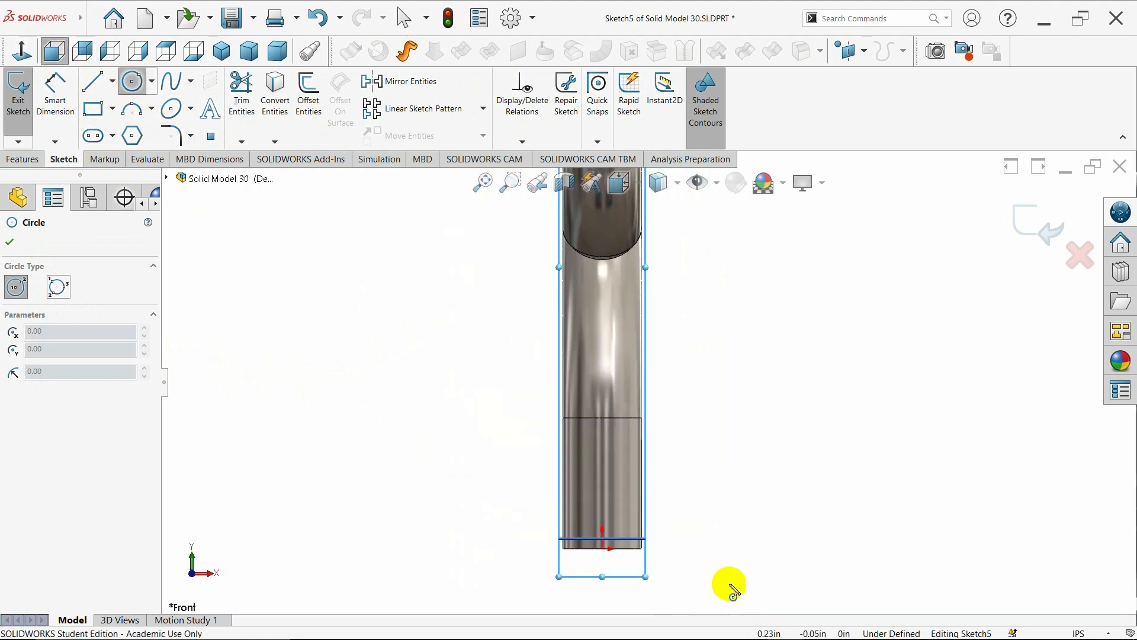
scroll(609, 500, "down", 1)
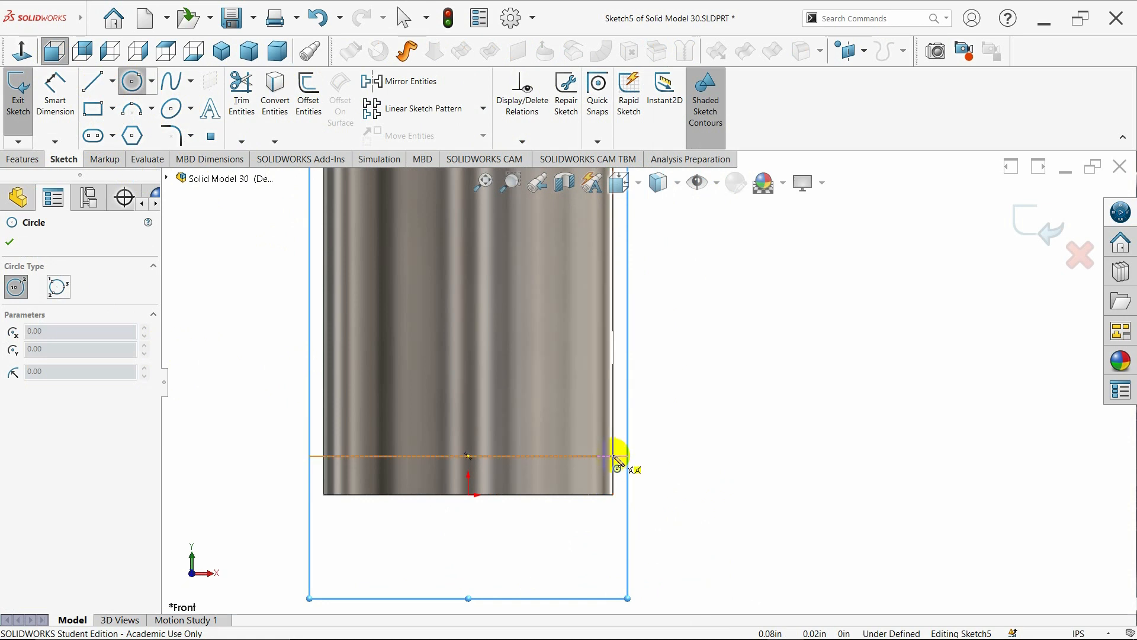
Step: Sketch a horizontal centerline about 0.12 in long from the converted circle's center outward past the shank's side
left_click(112, 81)
left_click(121, 117)
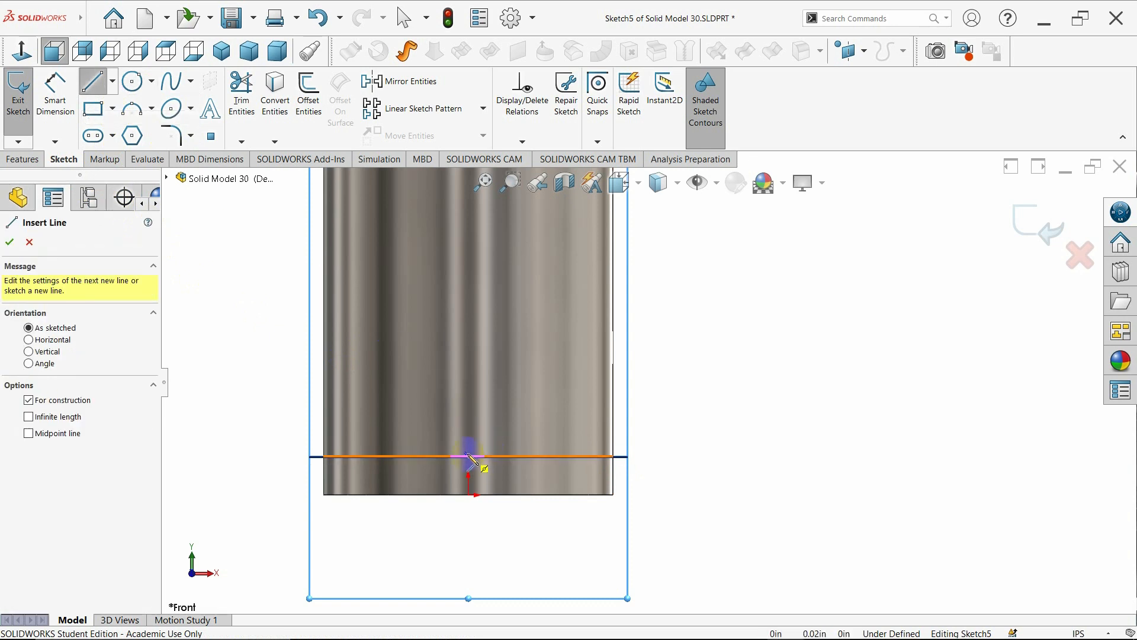
left_click(469, 456)
left_click(691, 456)
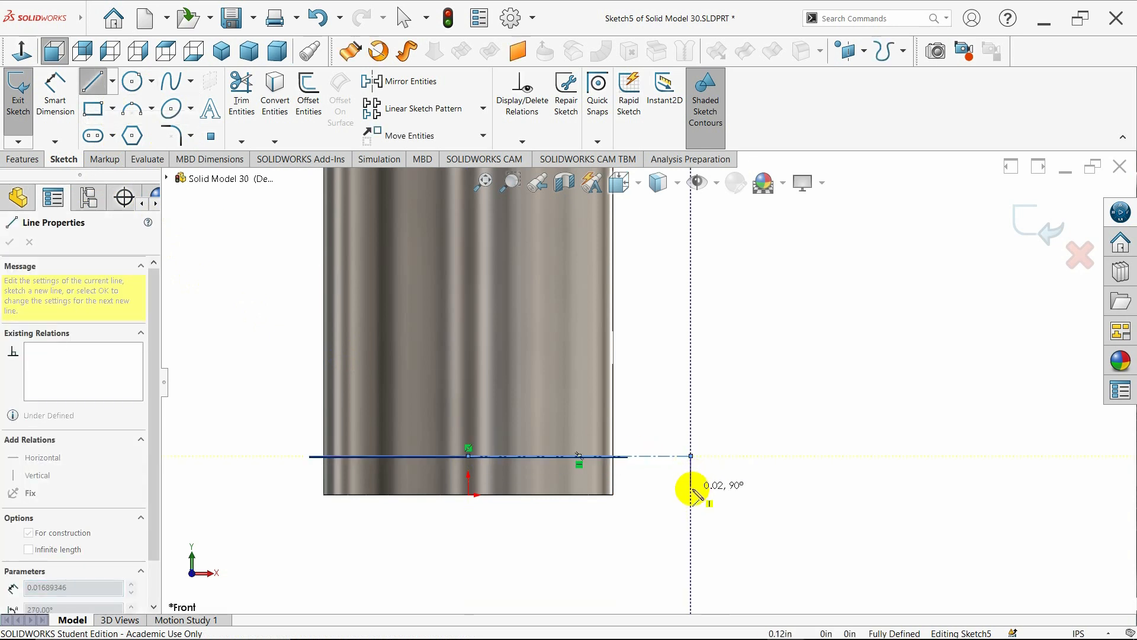
key("Escape")
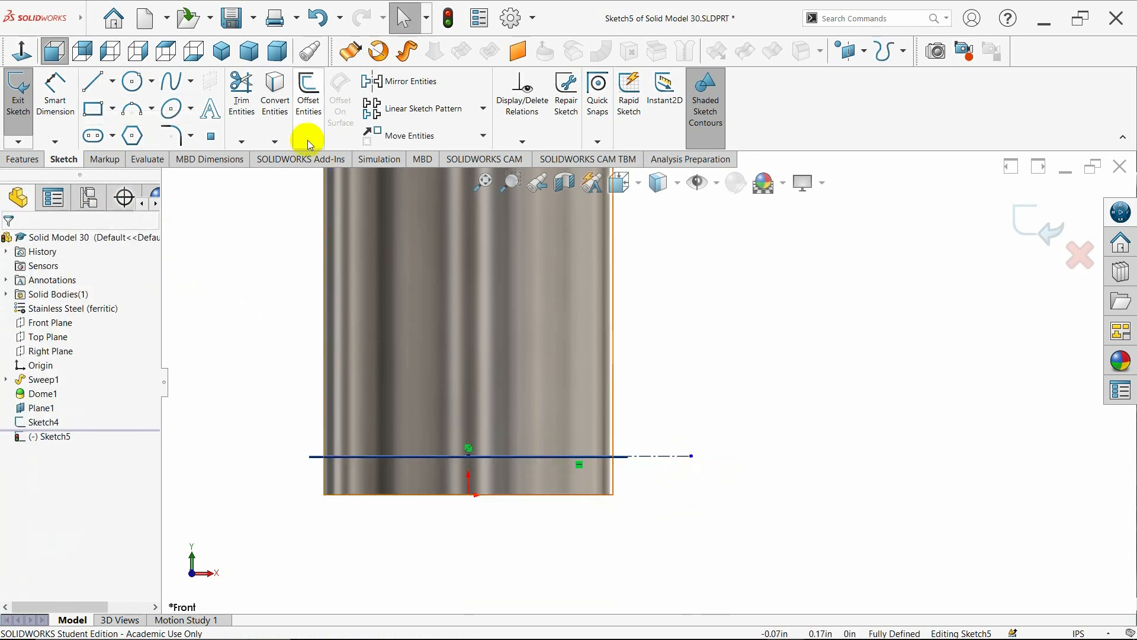
Step: Sketch a circle of about 0.017 in radius centered where the centerline crosses the shank's side edge
left_click(134, 81)
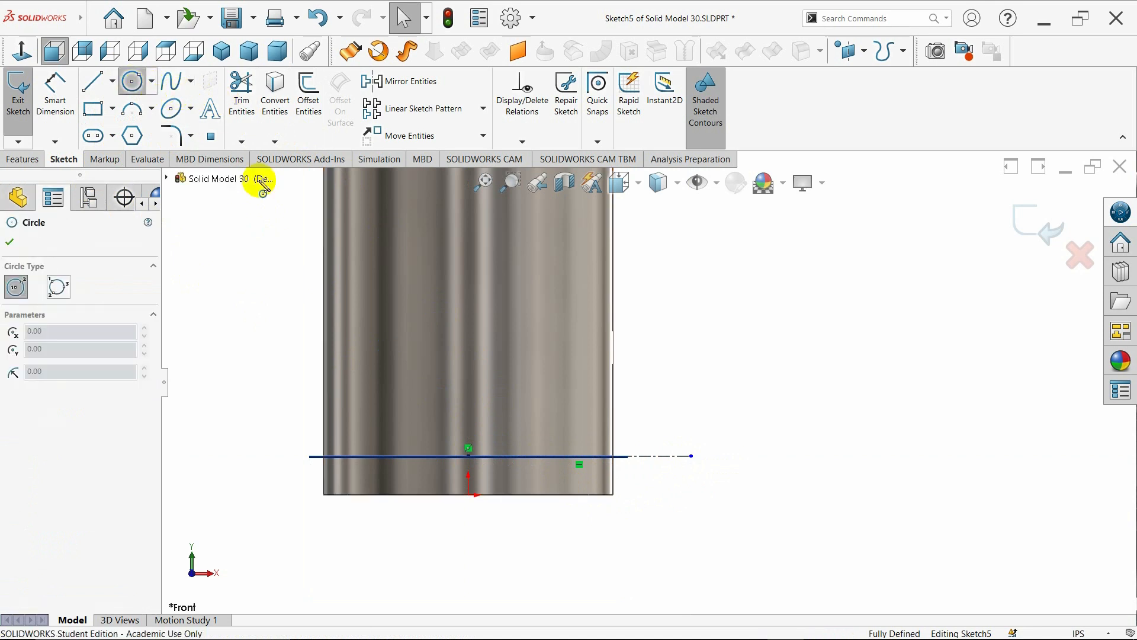
left_click(613, 457)
left_click(634, 482)
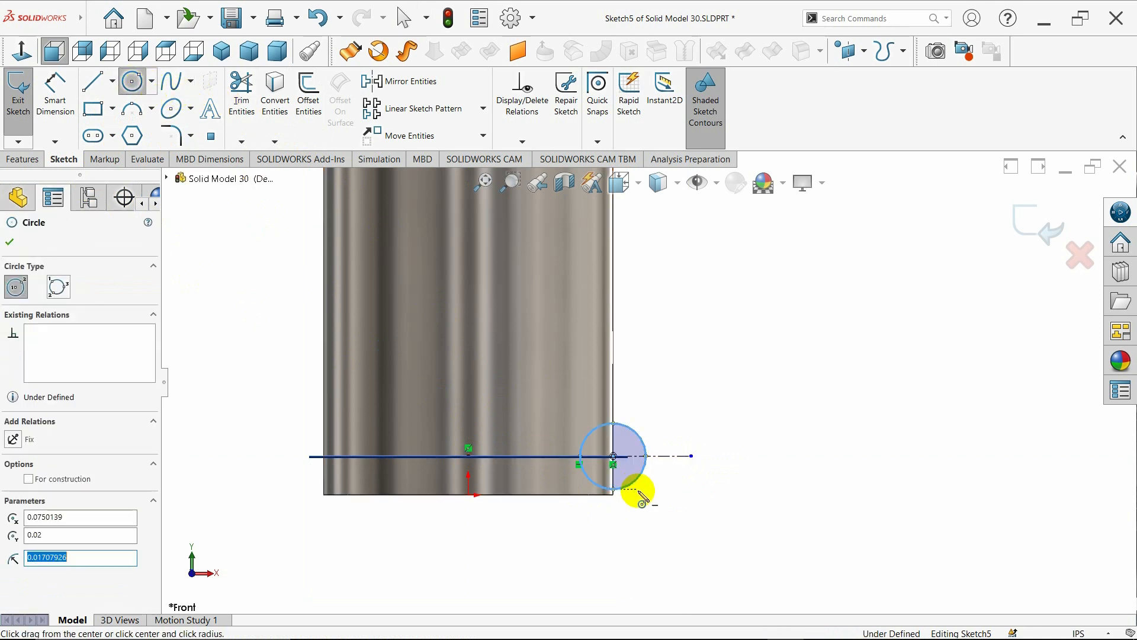
key("Escape")
Step: Dimension the small circle's diameter as 0.030 in
left_click(55, 95)
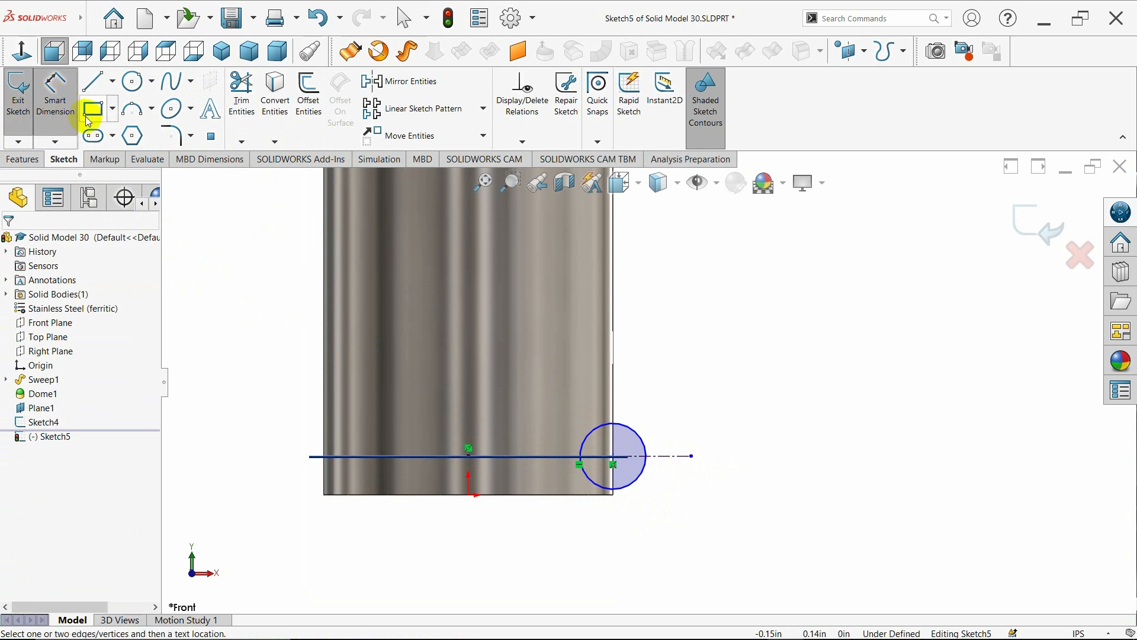
left_click(628, 485)
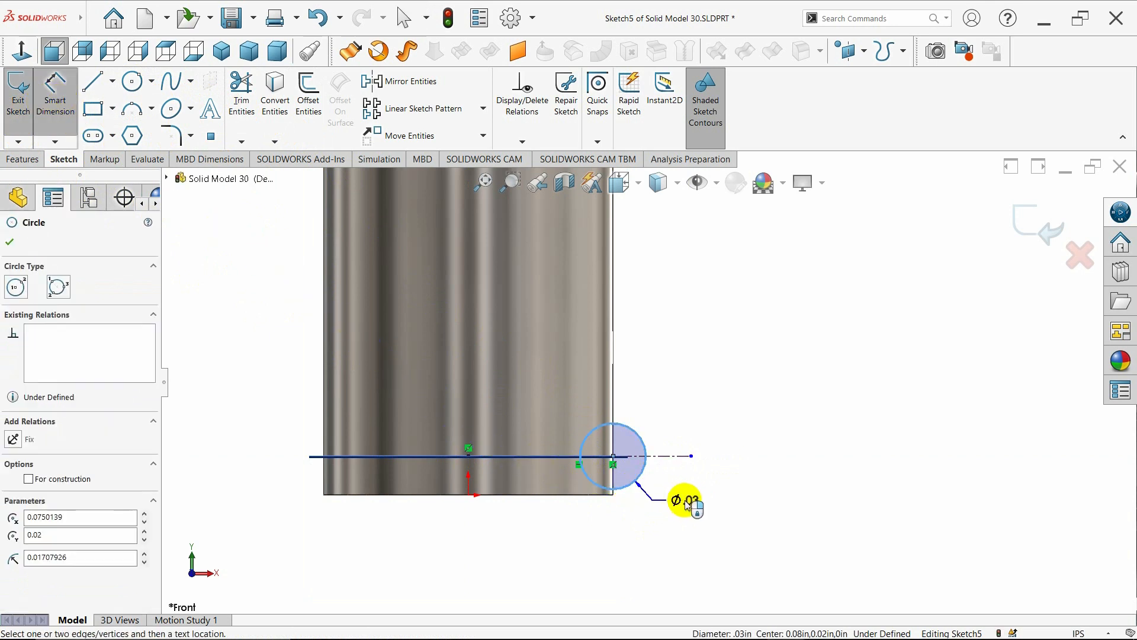
left_click(693, 510)
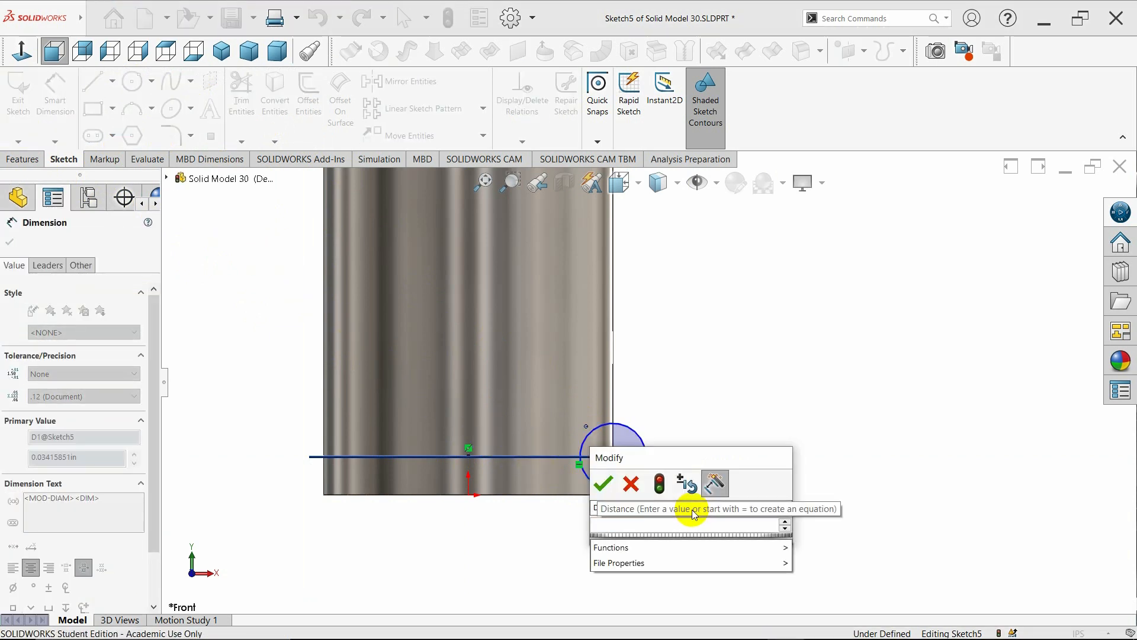
type(".030")
key("Return")
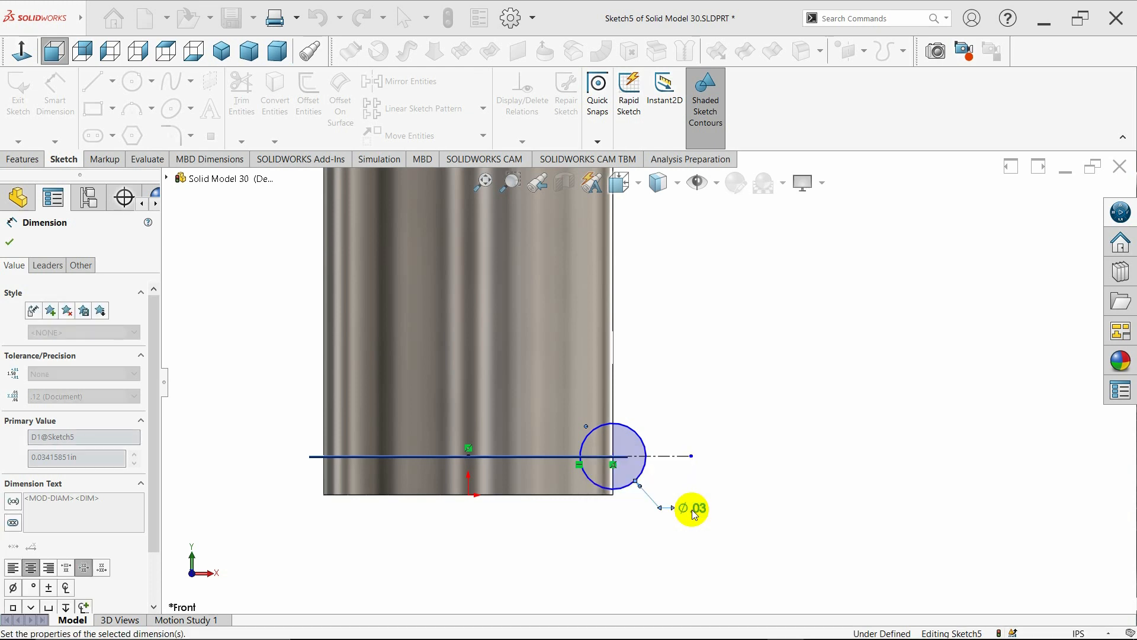
left_click(10, 242)
Step: Add a Pierce relation between the small circle's center point and the converted circle on the offset plane
middle_click_drag(754, 355, 647, 451)
scroll(647, 451, "down", 5)
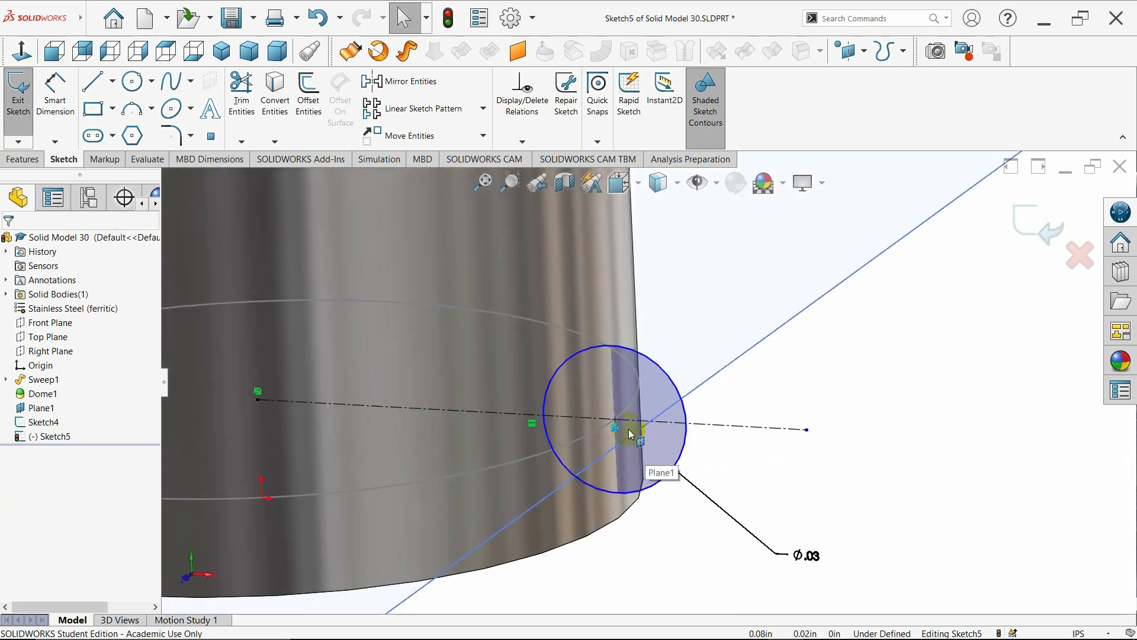
left_click(636, 442)
left_click(579, 438, "ctrl")
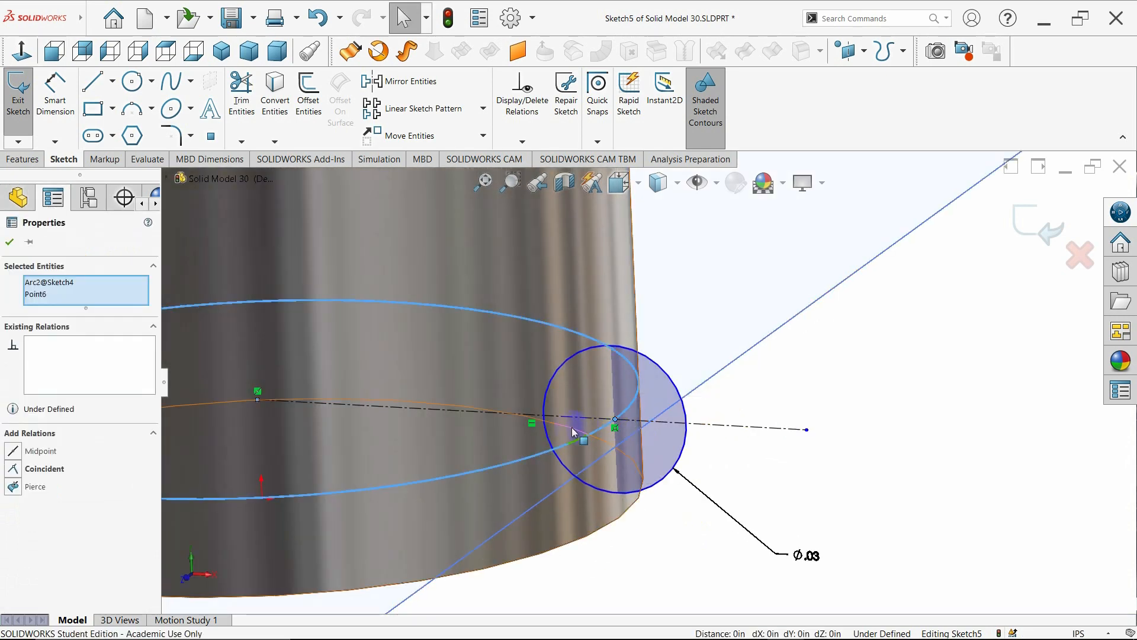
left_click(15, 487)
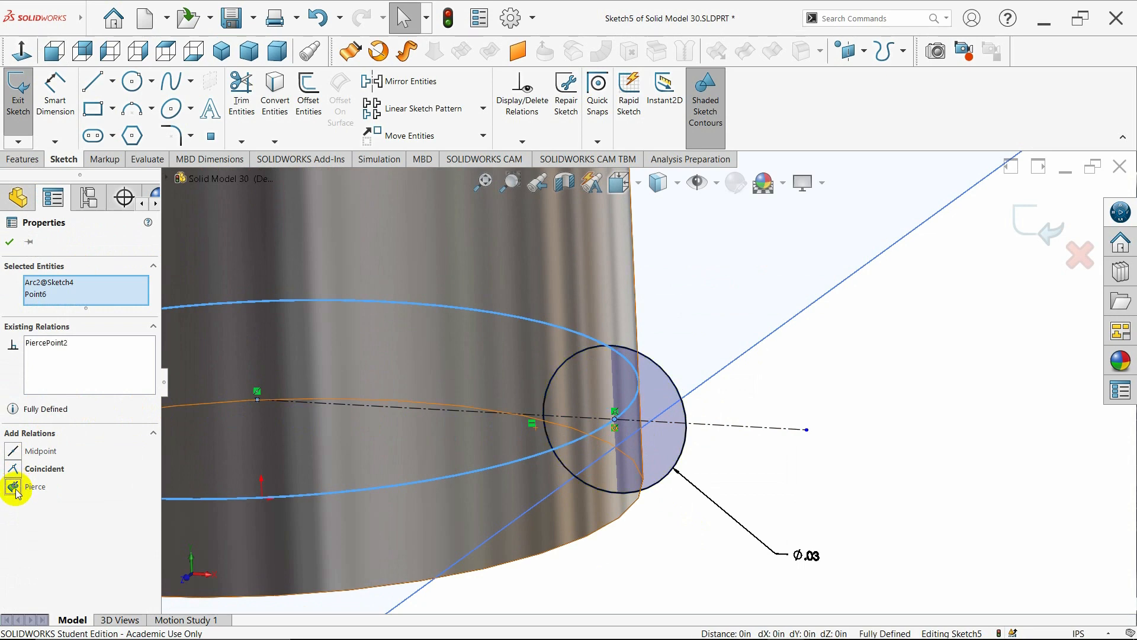
left_click(837, 471)
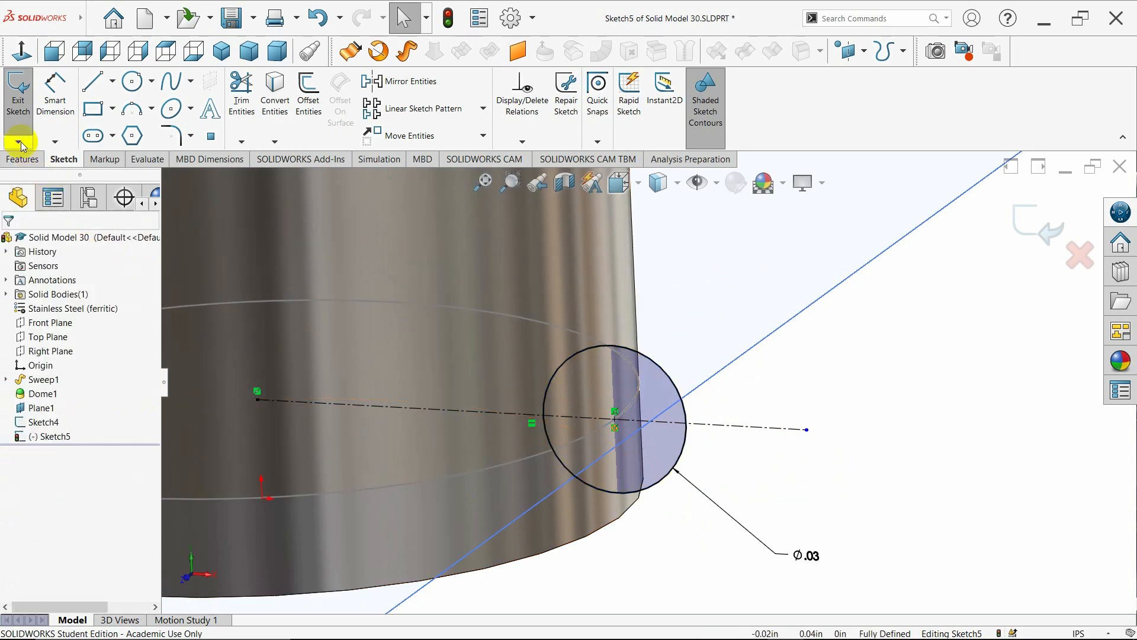
Step: Exit the small circle's sketch and return to the isometric view
left_click(19, 94)
scroll(632, 327, "up", 3)
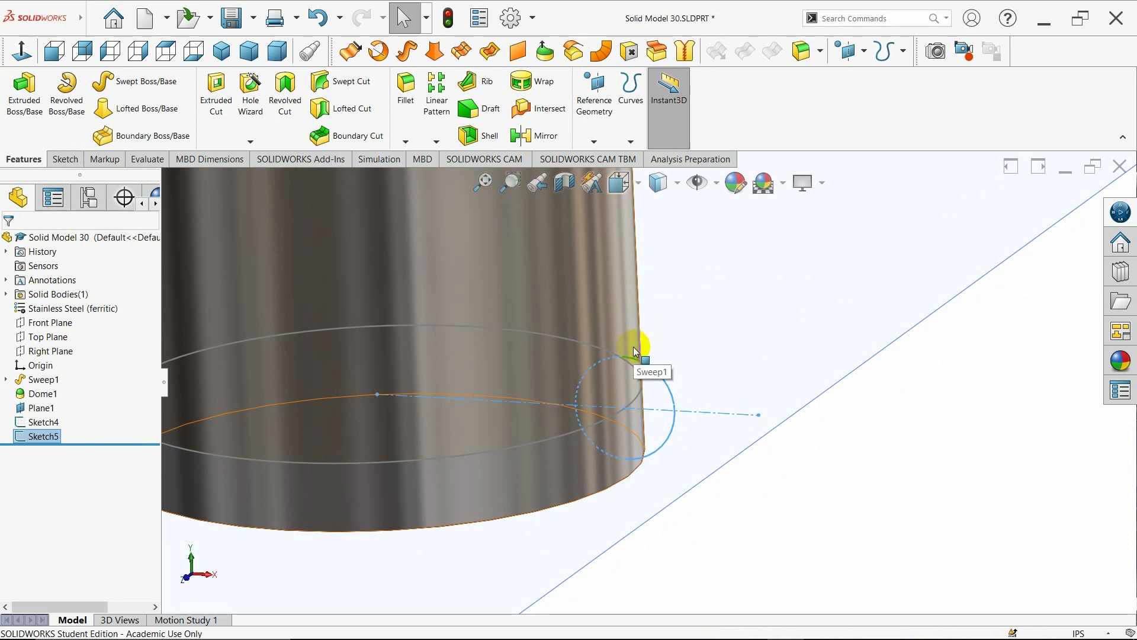
left_click(221, 51)
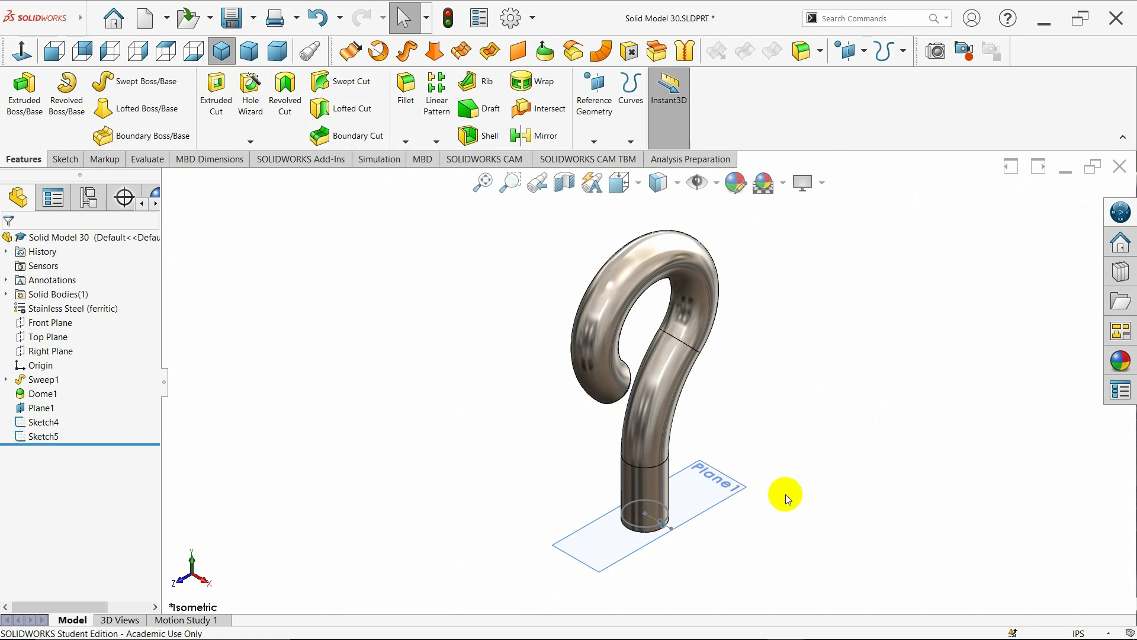
left_click(350, 90)
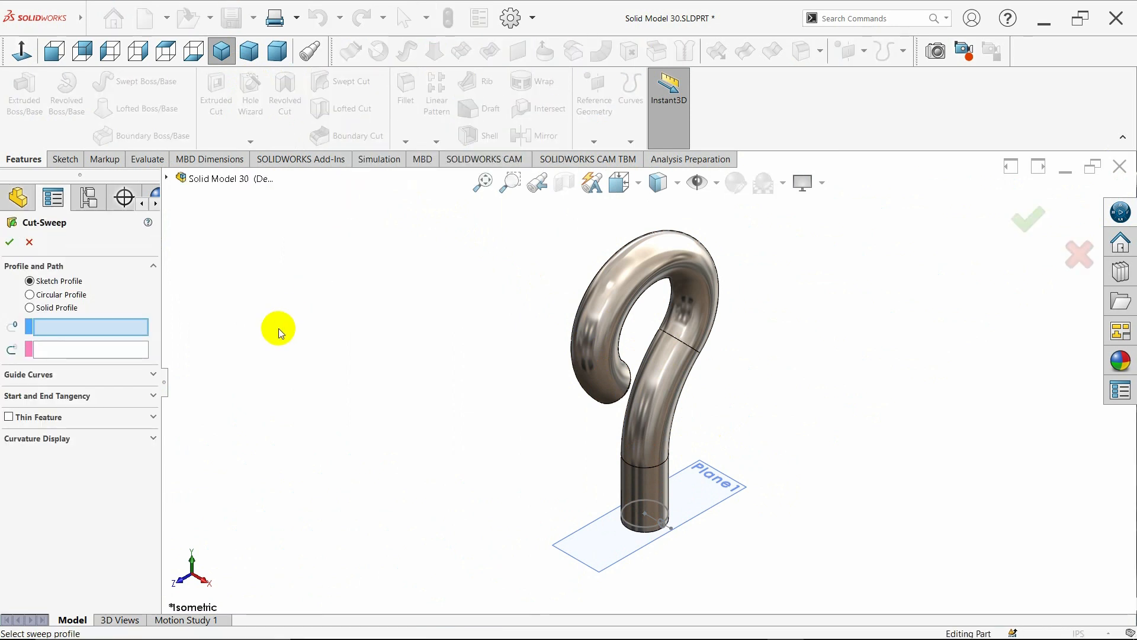
left_click(168, 179)
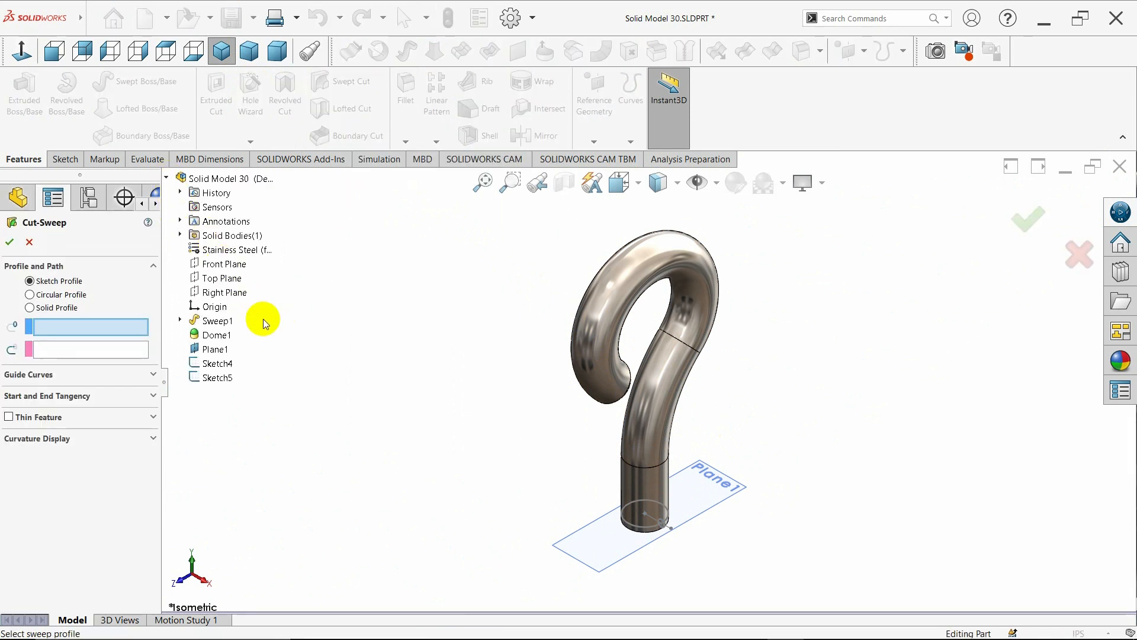
left_click(218, 378)
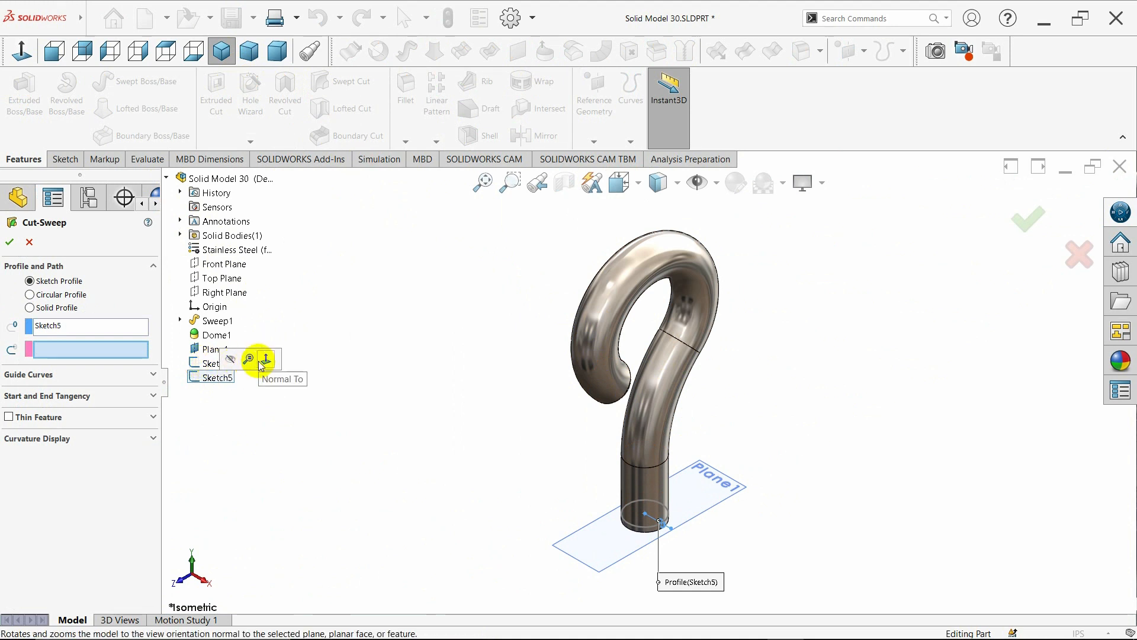
left_click(29, 242)
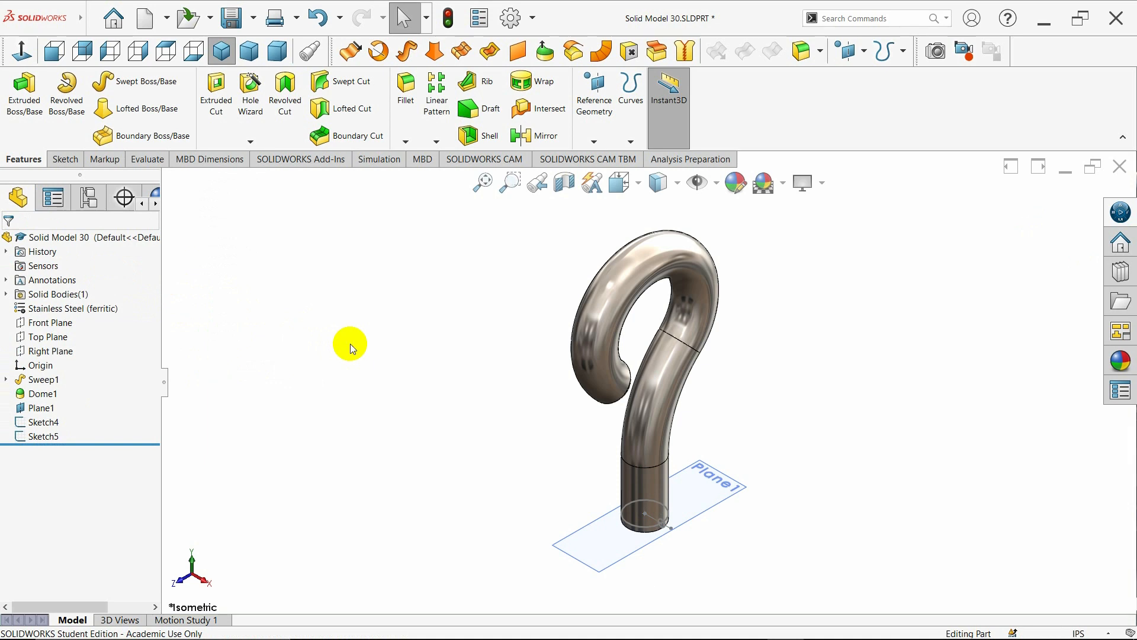
Step: Start a Helix/Spiral curve based on the circle sketched on the offset plane at the shank's end
mouse_move(72, 24)
left_click(141, 18)
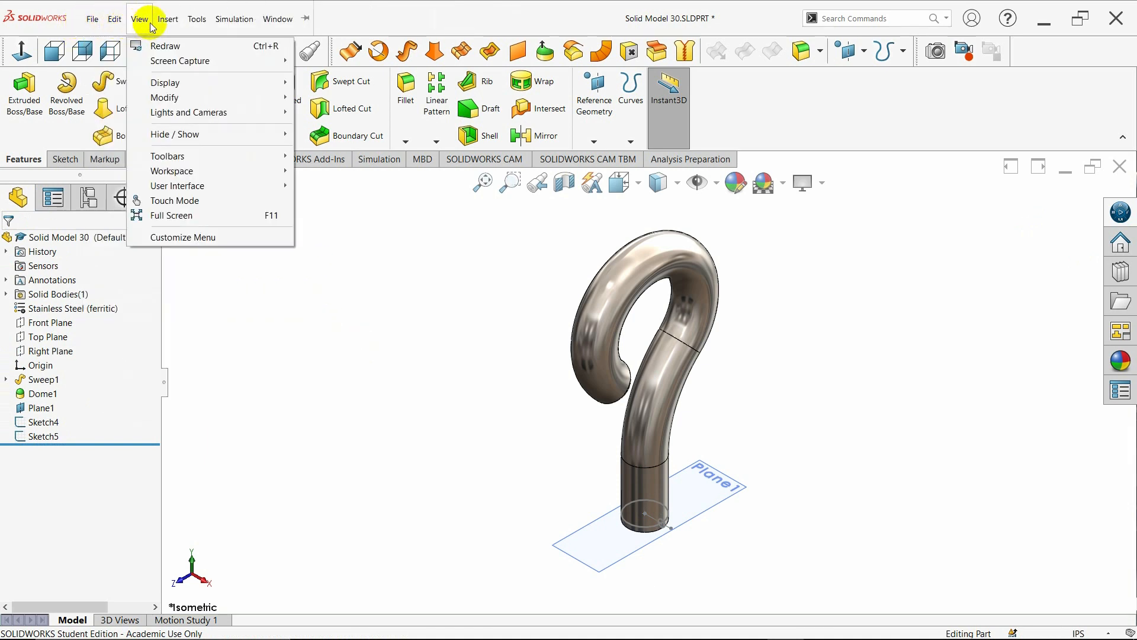
mouse_move(166, 34)
mouse_move(286, 127)
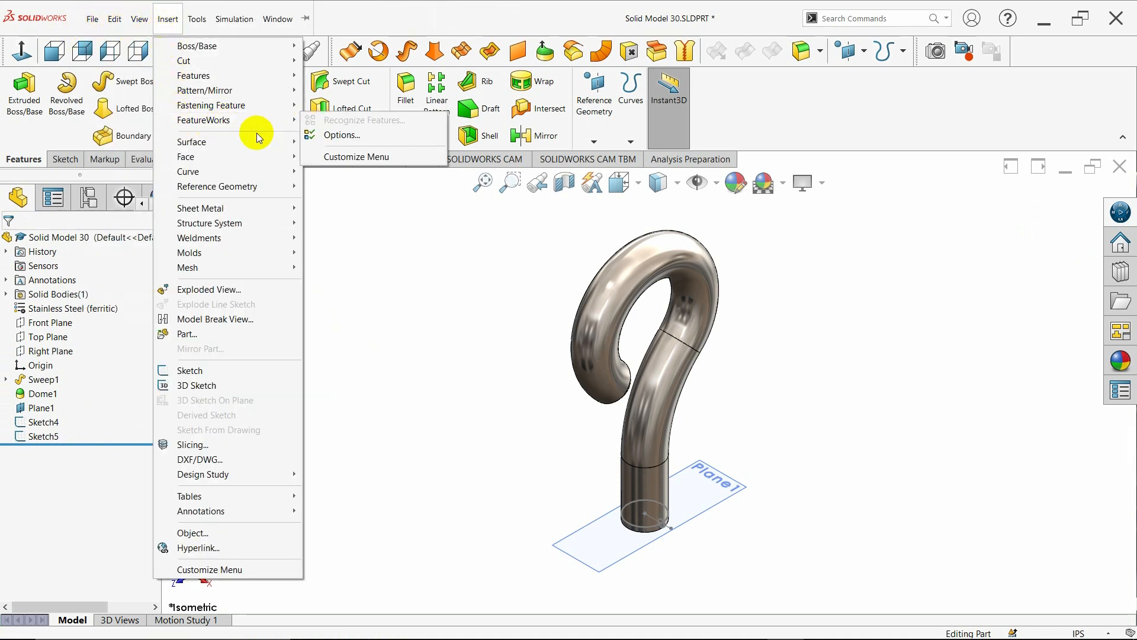
mouse_move(250, 148)
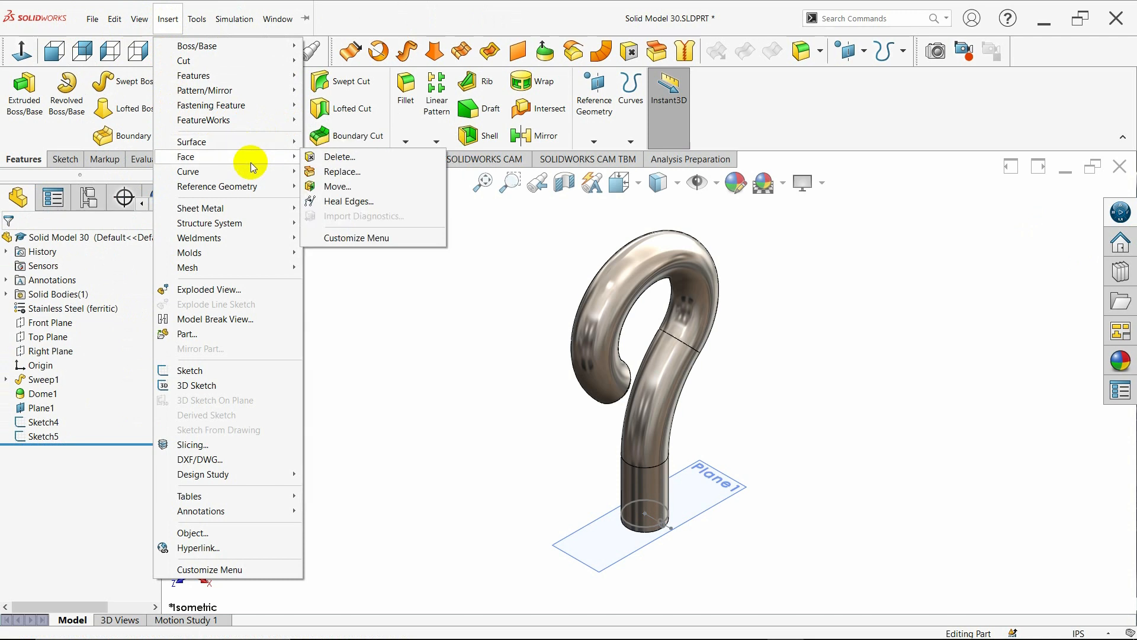
mouse_move(286, 171)
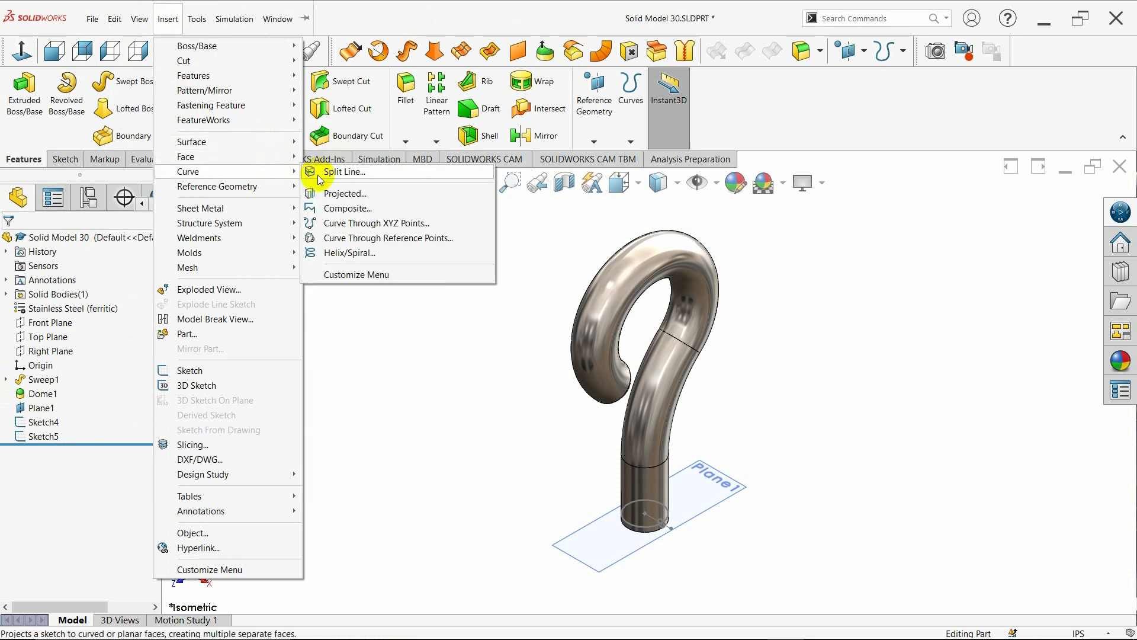
left_click(347, 252)
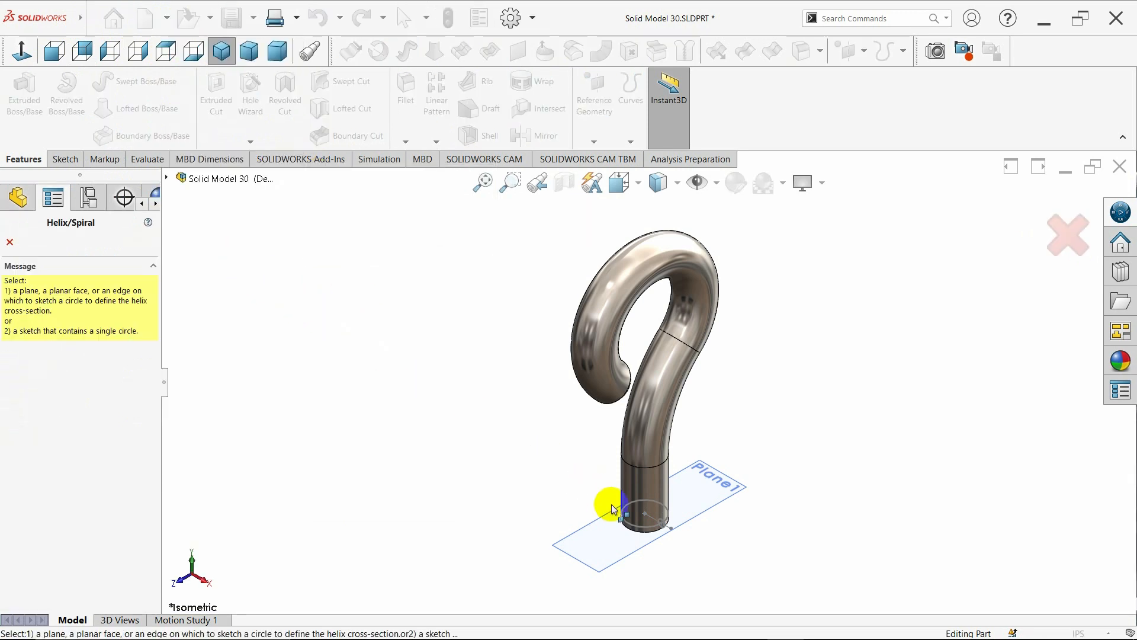
left_click(652, 527)
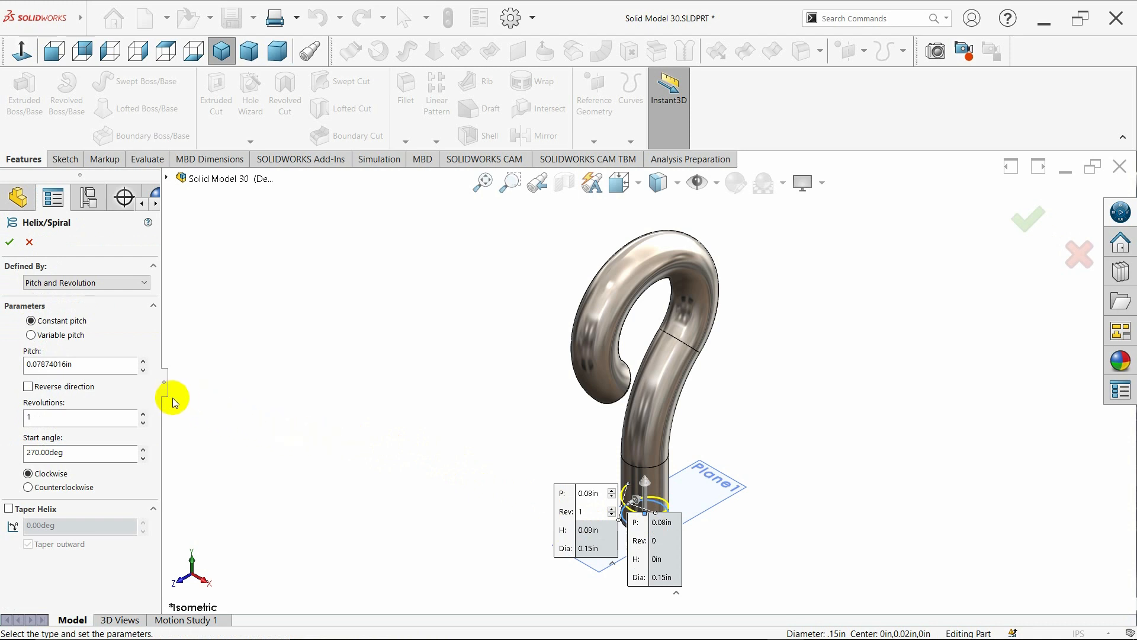
Step: Set the helix's revolutions to 2.75
left_click(142, 414)
left_click(142, 414)
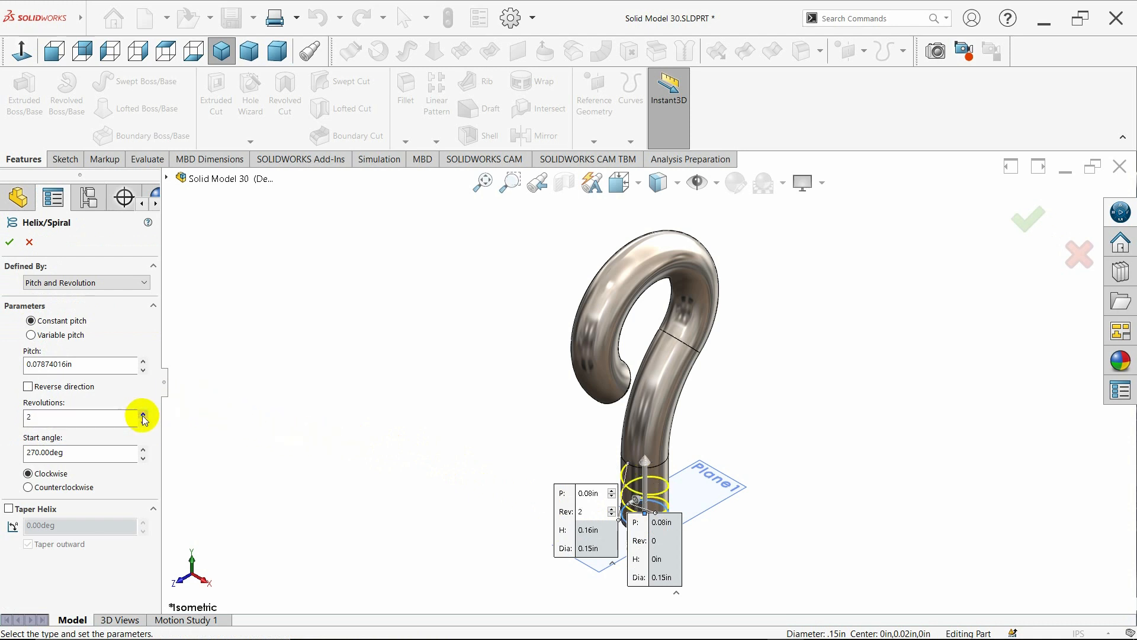
left_click(142, 413)
left_click(142, 414)
Step: Set the helix's constant pitch to 0.05 in
left_click(142, 360)
left_click(142, 371)
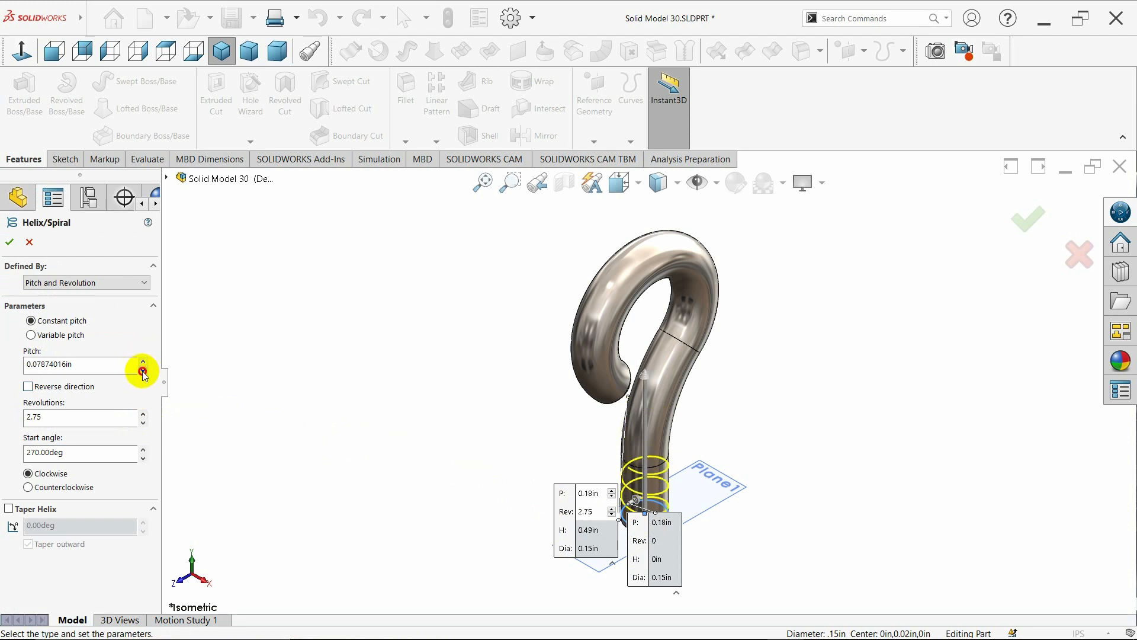
left_click(143, 370)
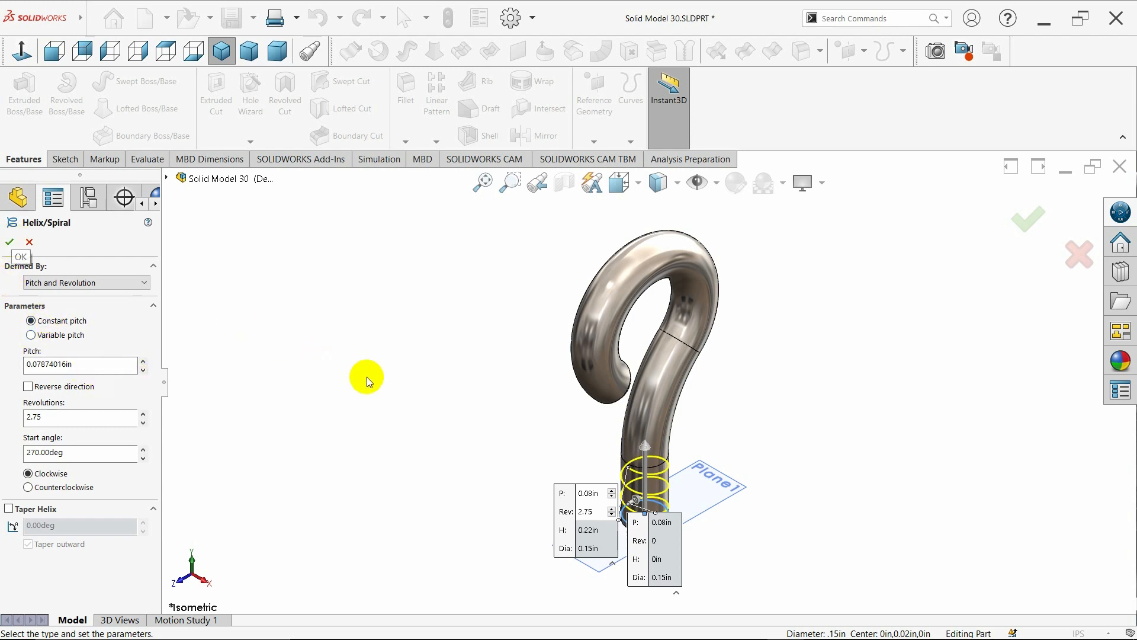
middle_click_drag(368, 375, 472, 322)
left_click_drag(107, 370, 1, 366)
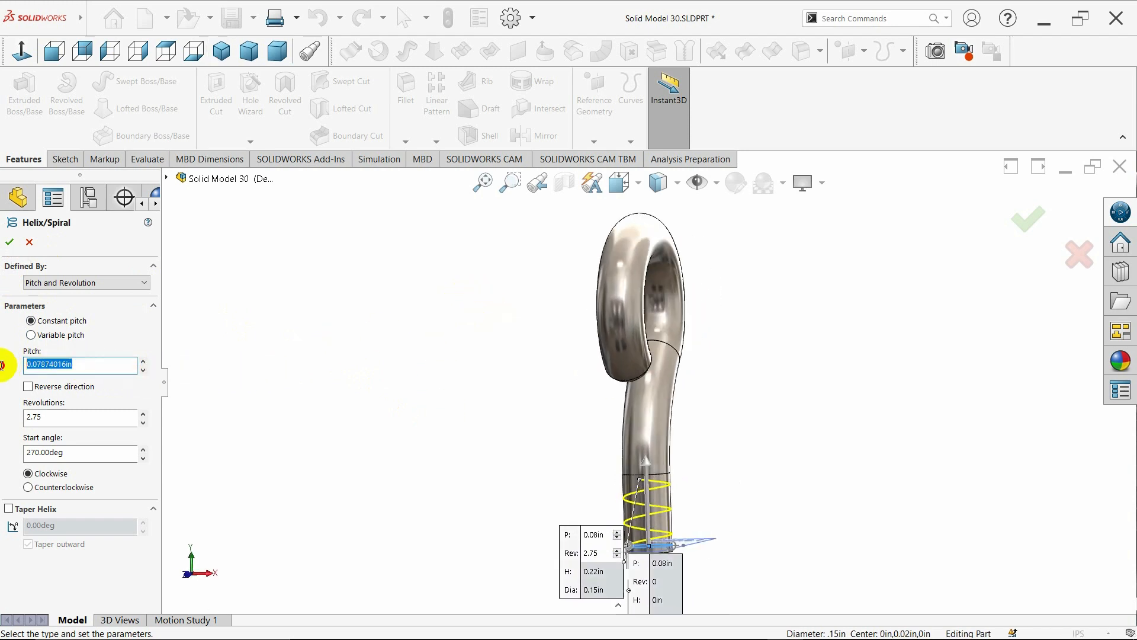
key("Return")
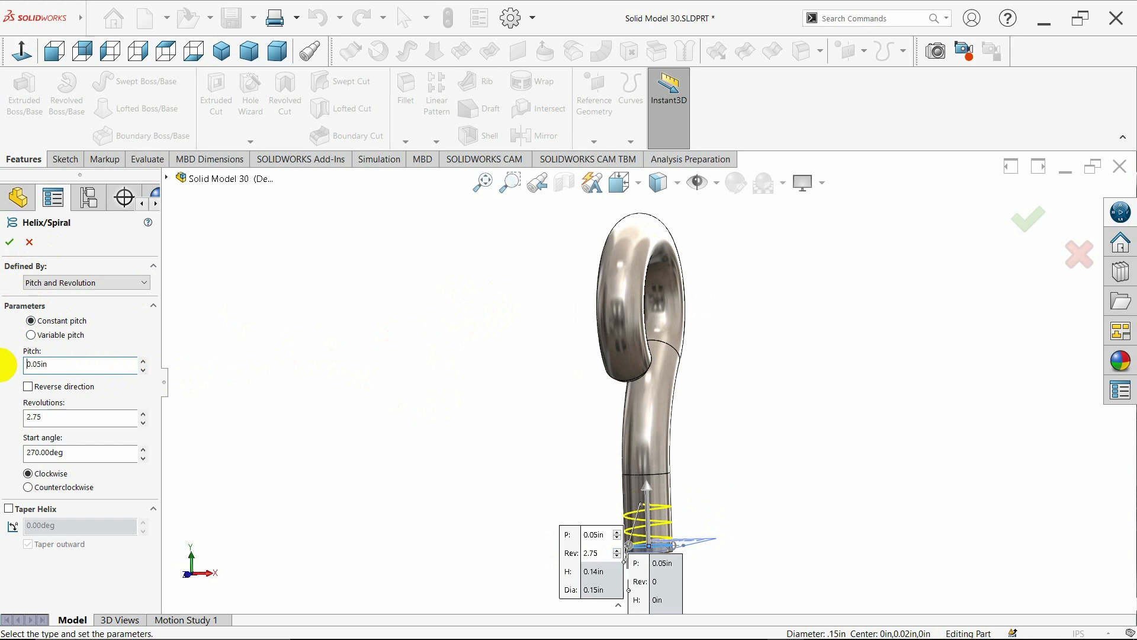
Step: Set the helix's revolutions to 4.75 and finish the curve
middle_click_drag(545, 418, 514, 462)
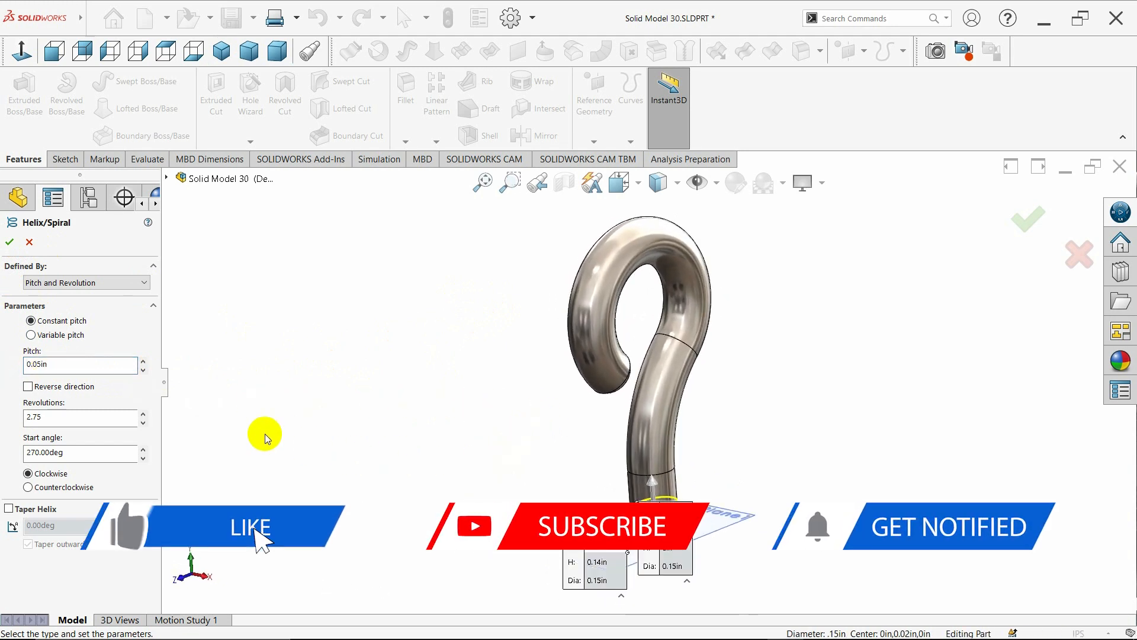
left_click(142, 414)
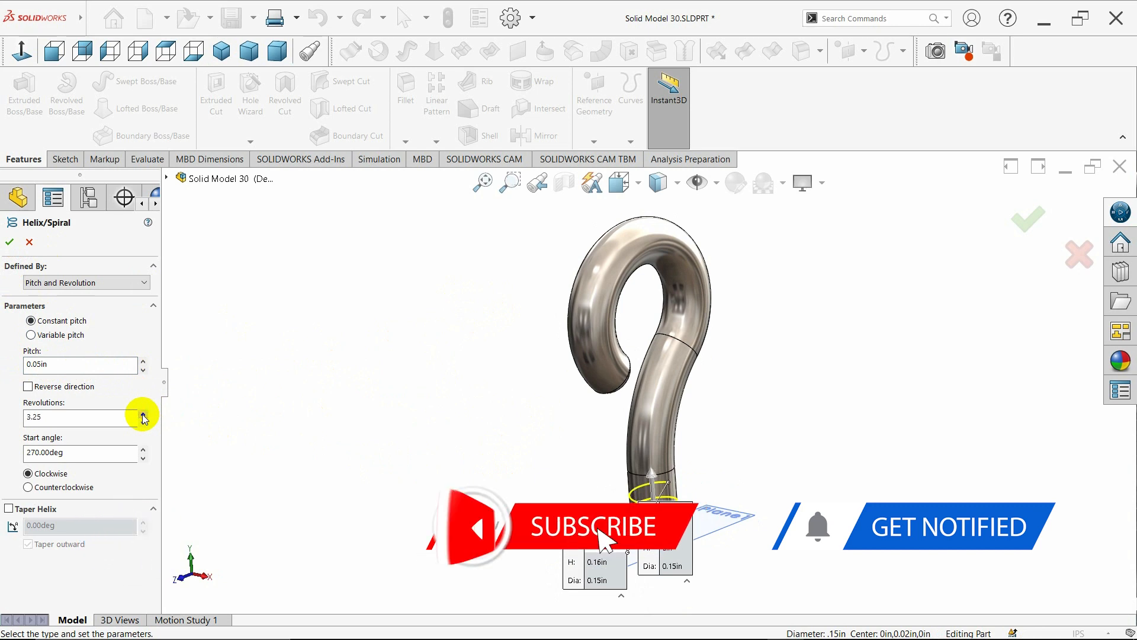
left_click(143, 414)
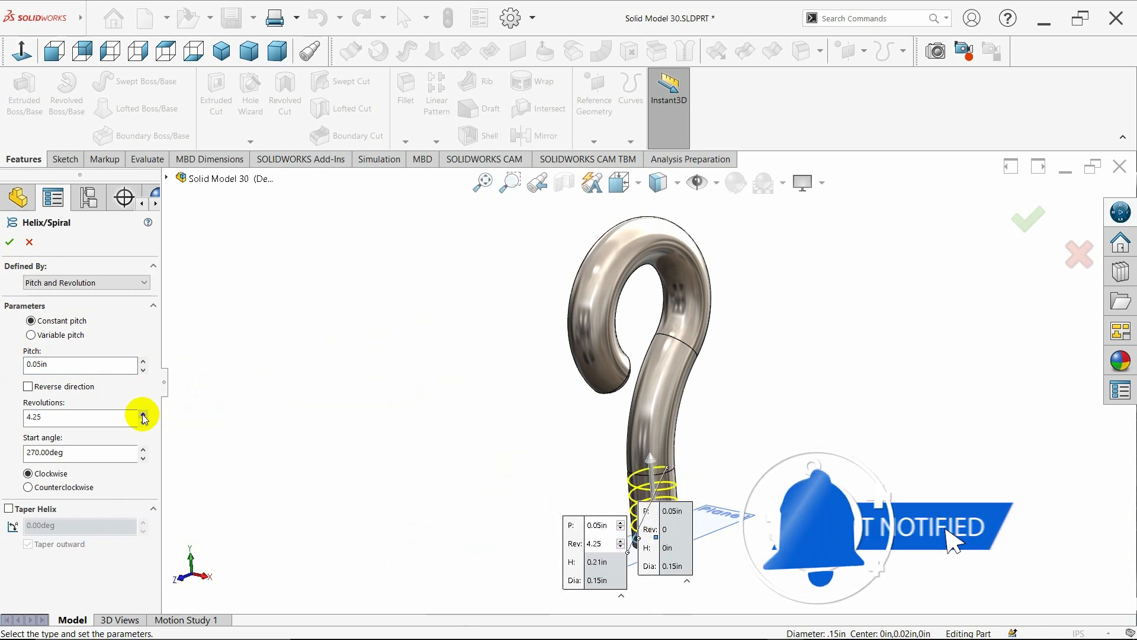
middle_click_drag(337, 442, 350, 424)
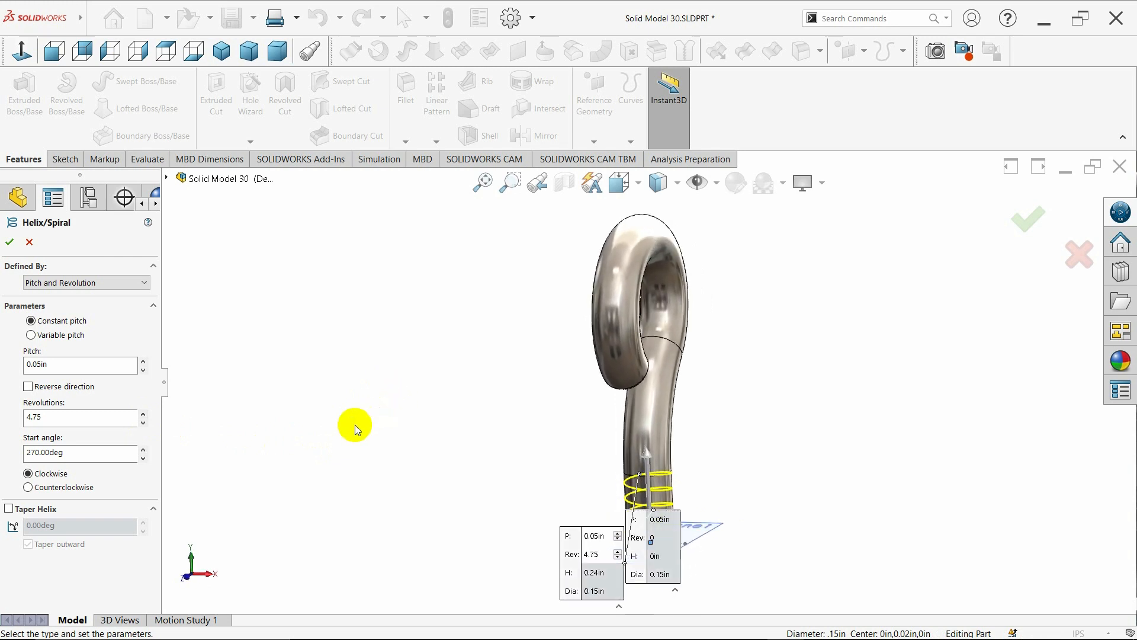
left_click(143, 423)
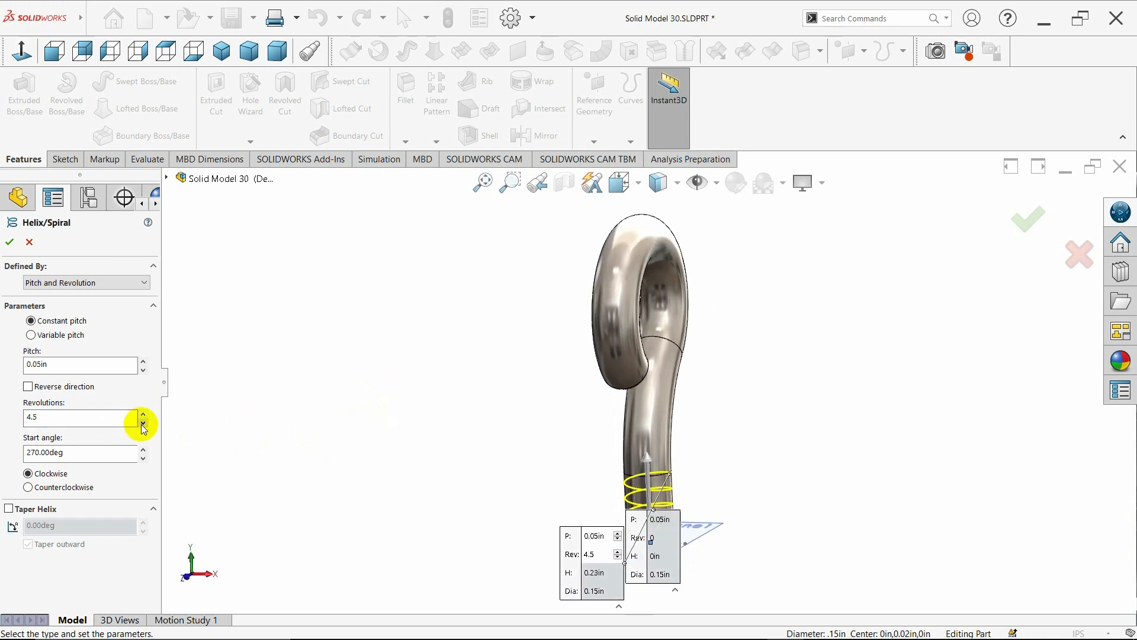
middle_click_drag(411, 452, 379, 394)
left_click(11, 242)
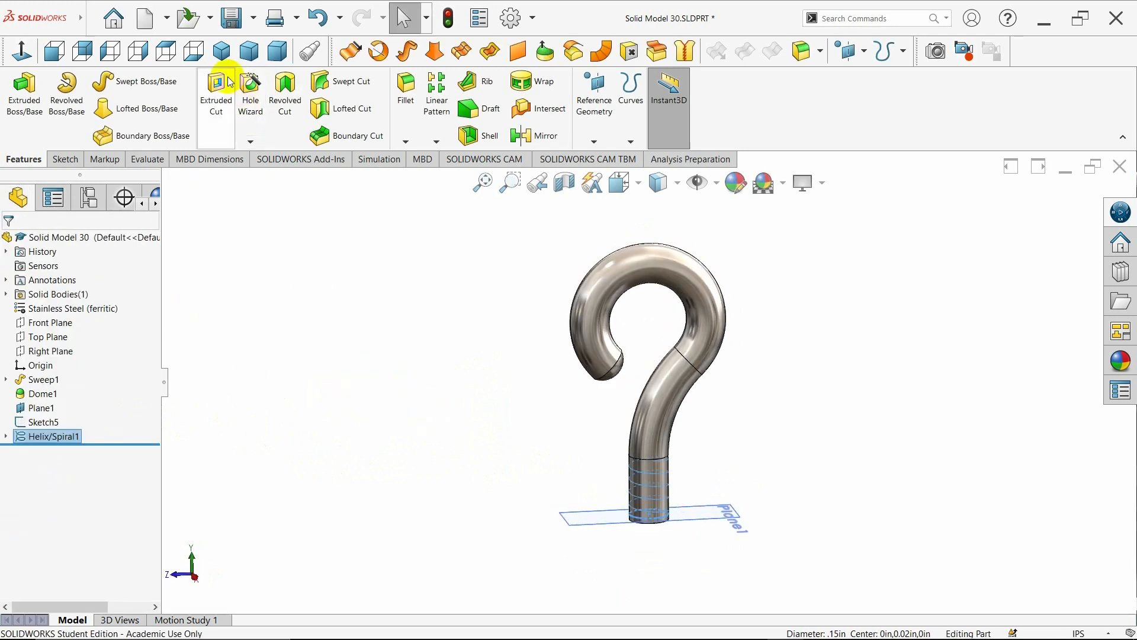
Step: Cut the shank with a Swept Cut, using the small circle sketch as the profile and the helix as the path
left_click(222, 50)
left_click(92, 19)
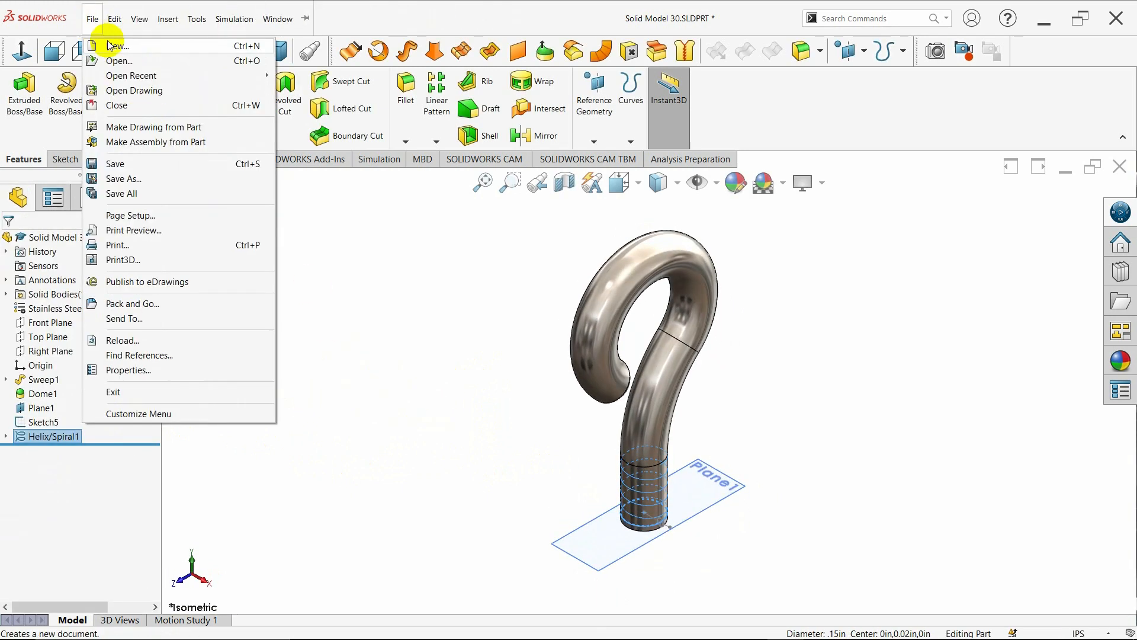
left_click(349, 90)
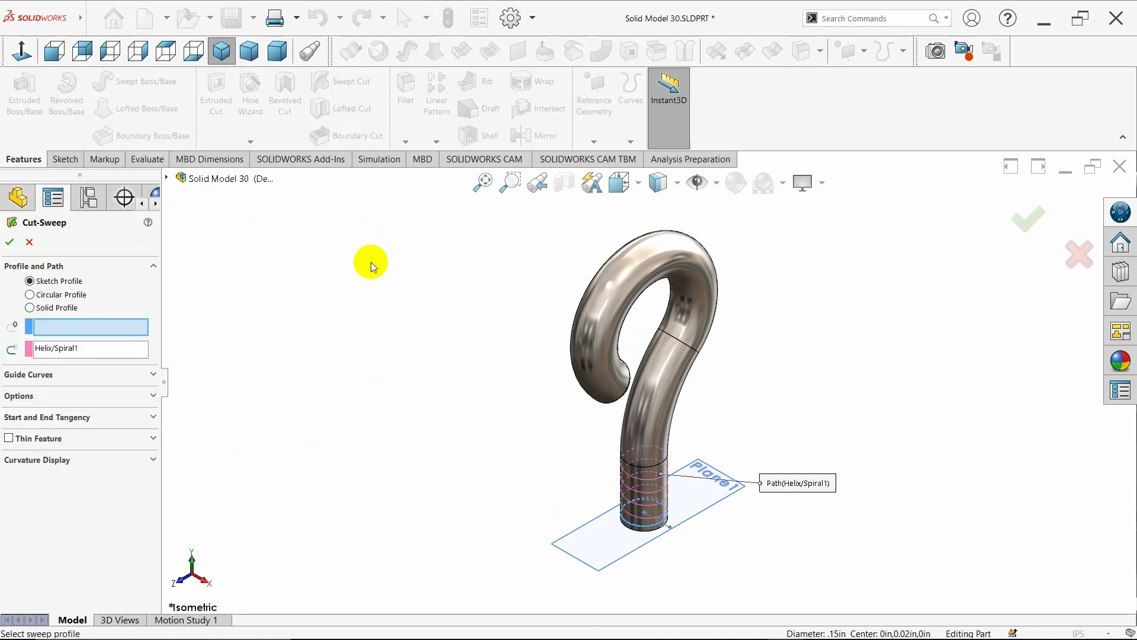
left_click(166, 179)
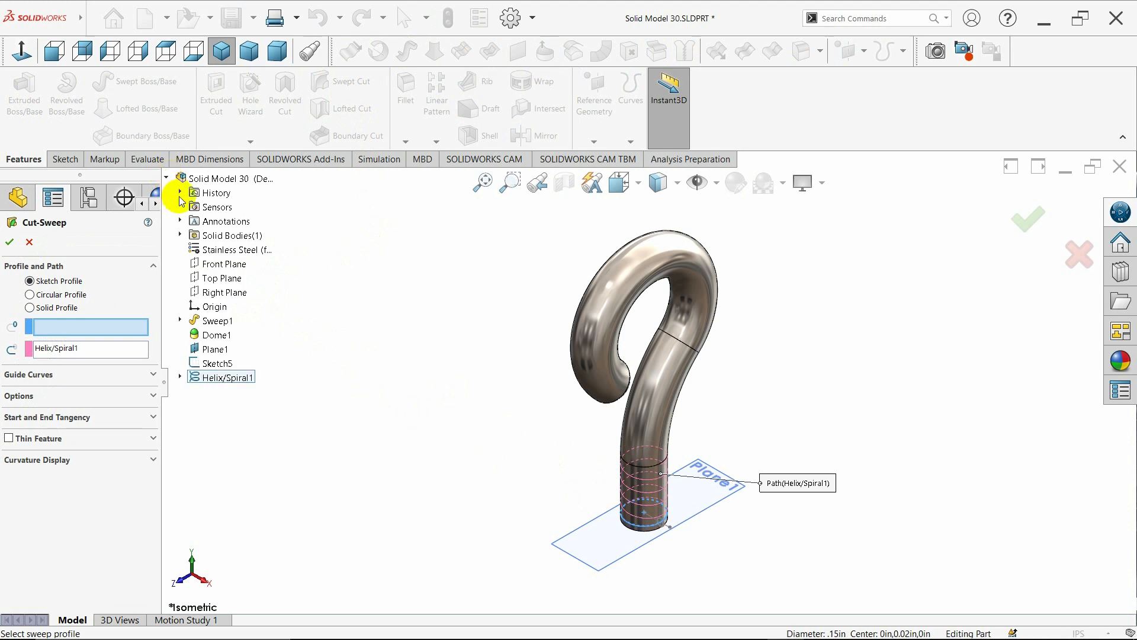
left_click(216, 362)
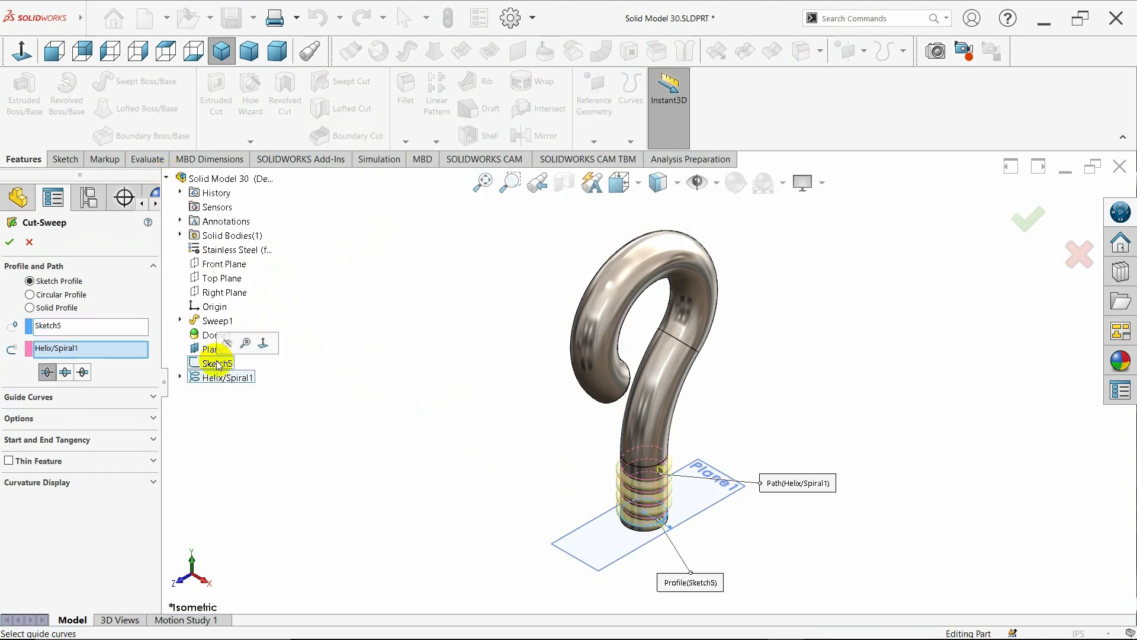
left_click(12, 243)
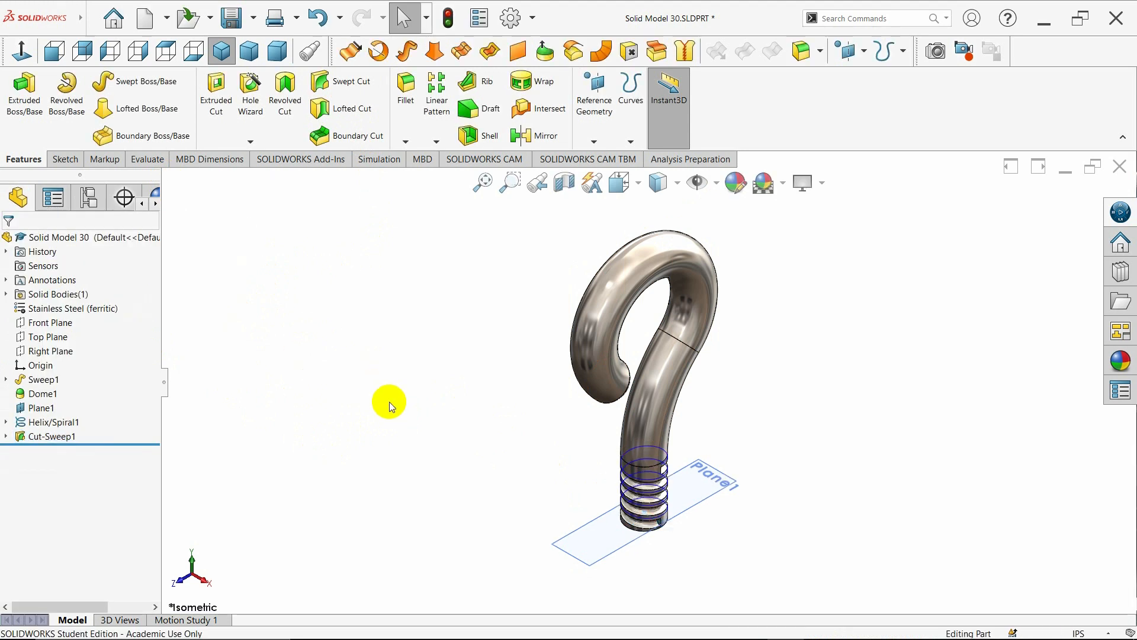
Step: Edit the helix feature and set its start angle to 90 degrees
middle_click_drag(393, 408, 385, 442)
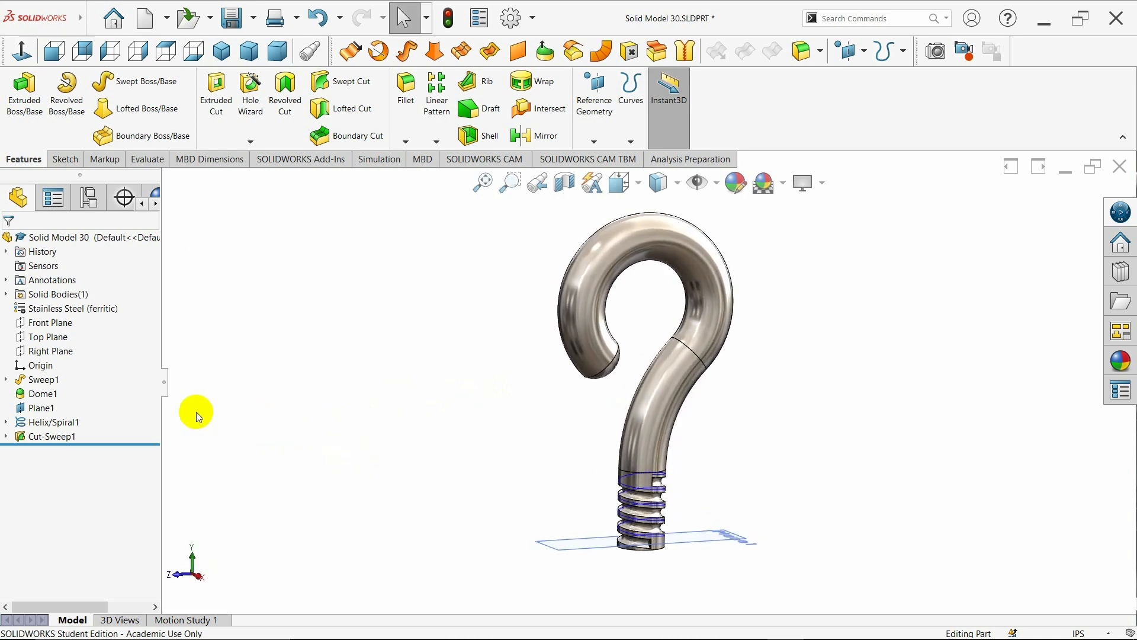
right_click(64, 422)
left_click(74, 360)
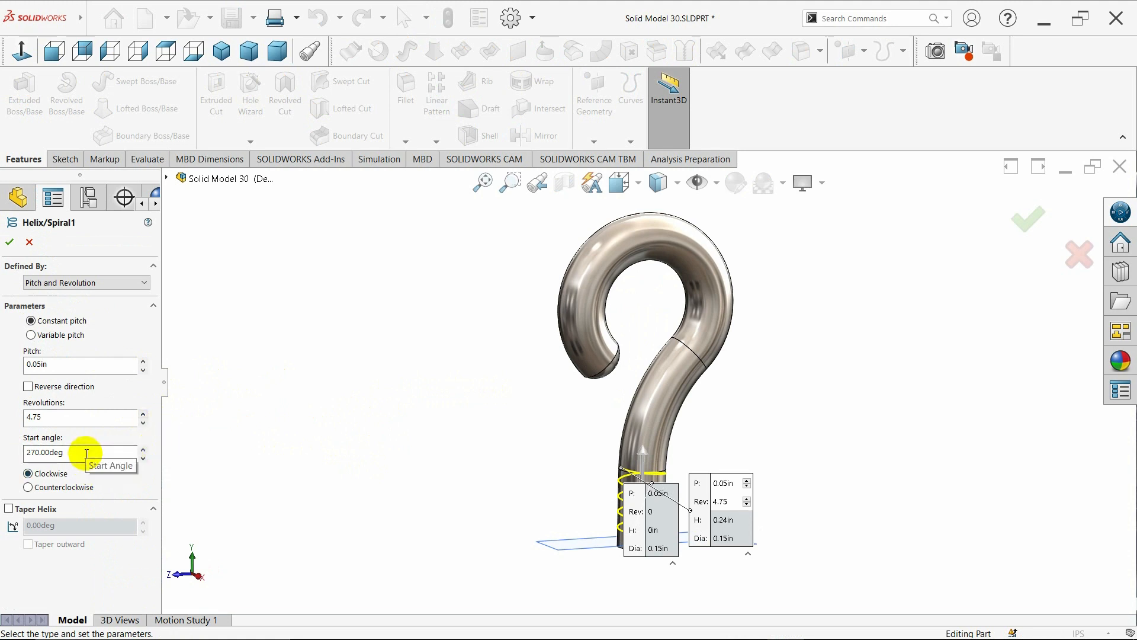
left_click_drag(86, 453, 16, 448)
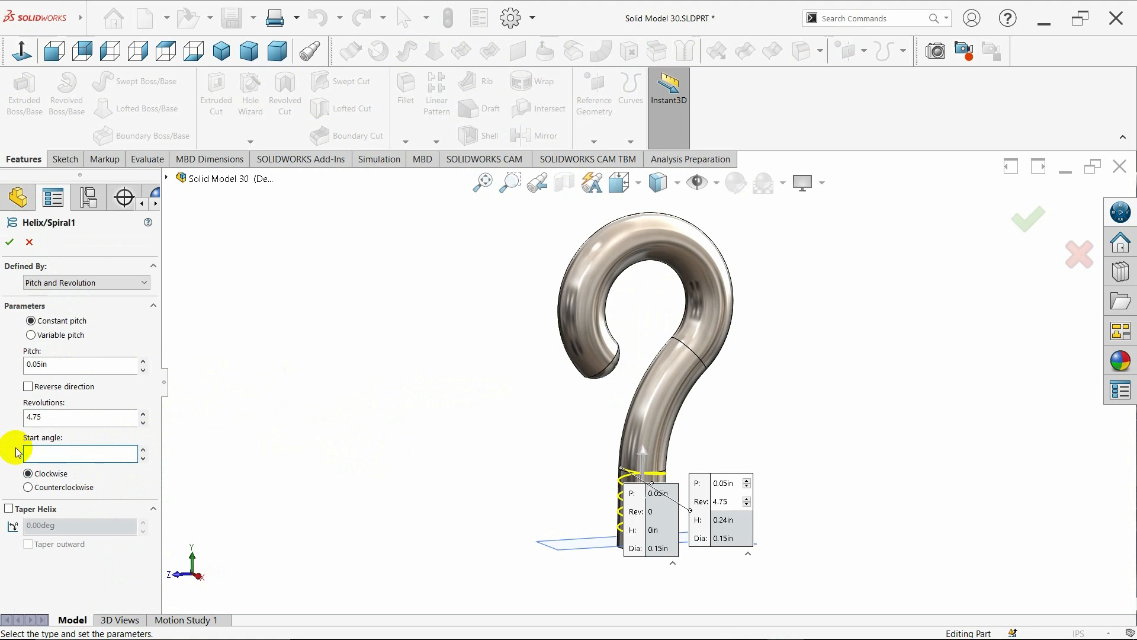
key("Return")
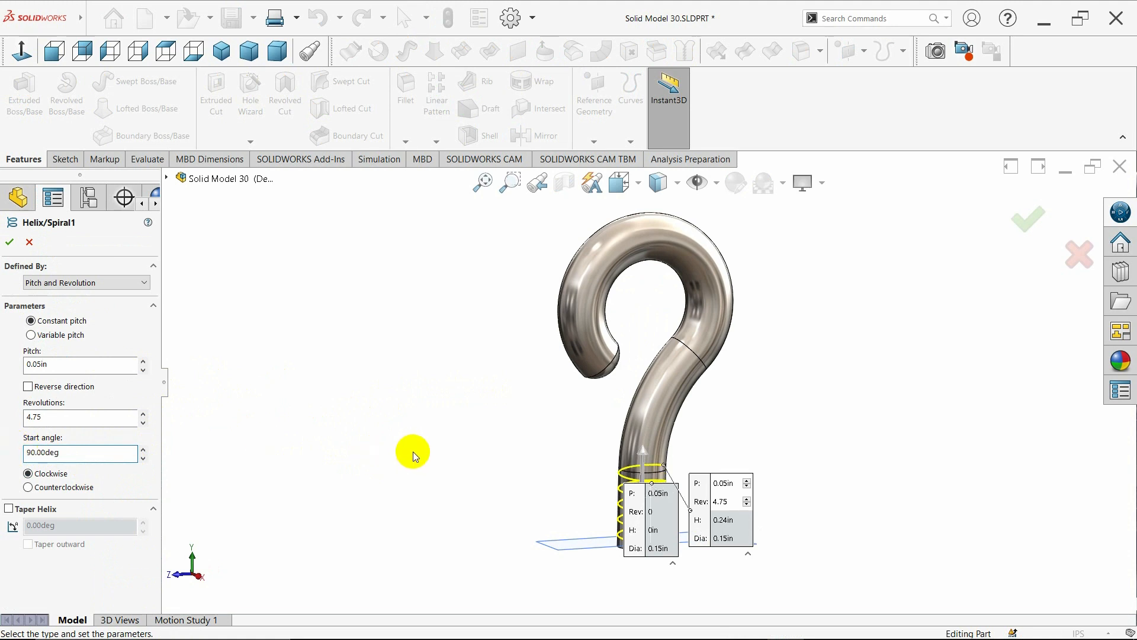
mouse_move(406, 452)
middle_mouse_down()
mouse_move(482, 444)
mouse_move(421, 456)
middle_mouse_up()
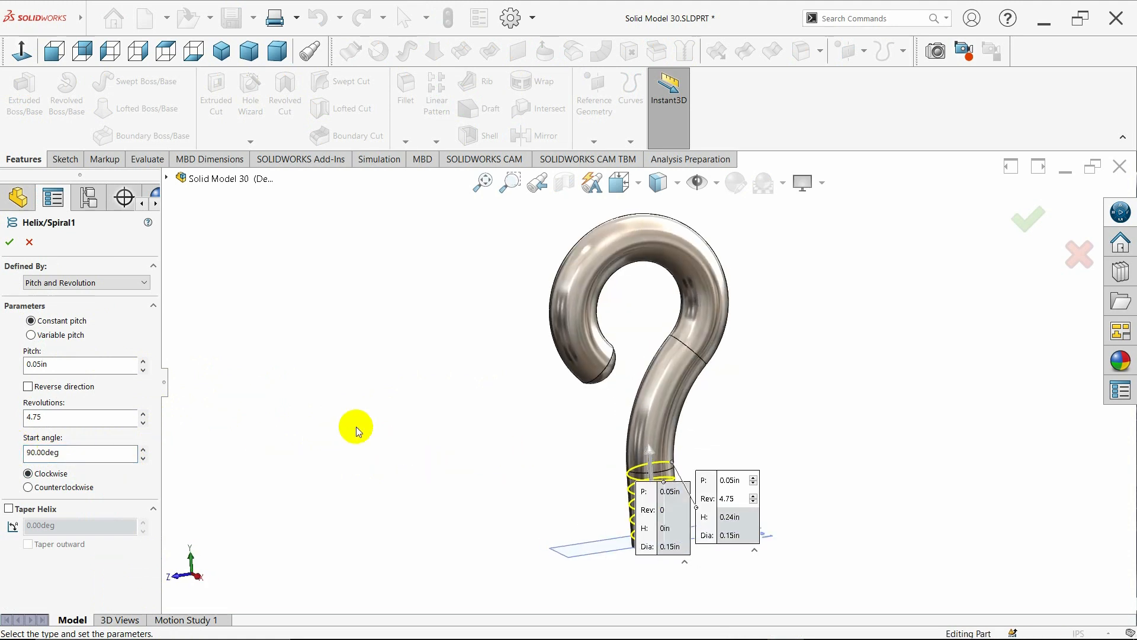
left_click(10, 242)
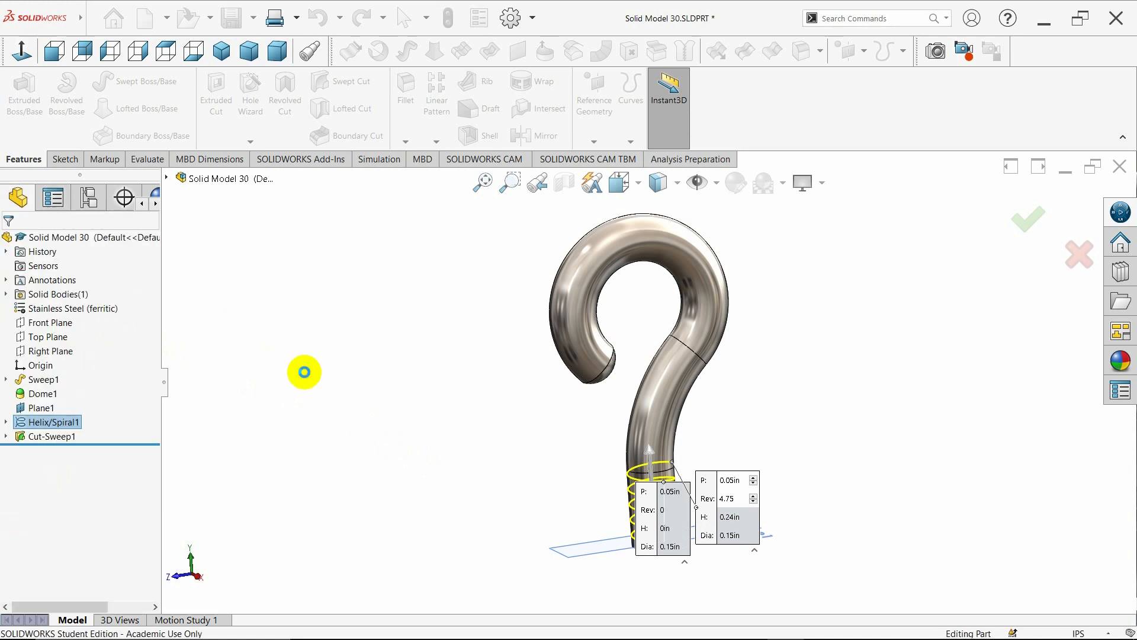
Step: Hide the offset plane and the helix curve, and return to the isometric view
middle_click_drag(343, 409, 386, 453)
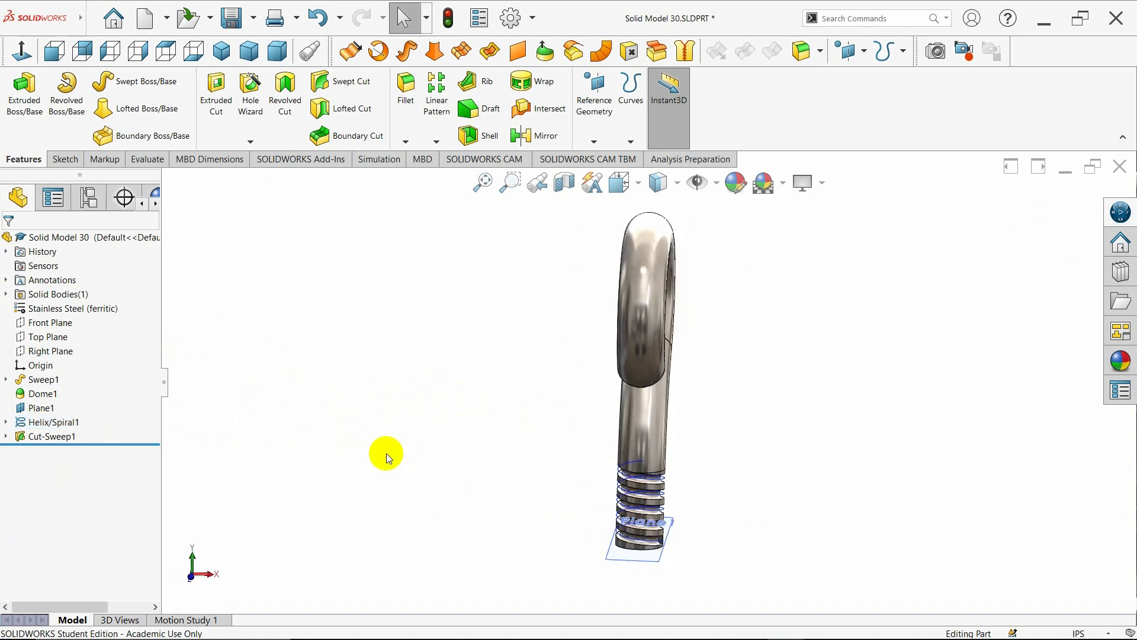
middle_click_drag(388, 454, 327, 432)
right_click(65, 421)
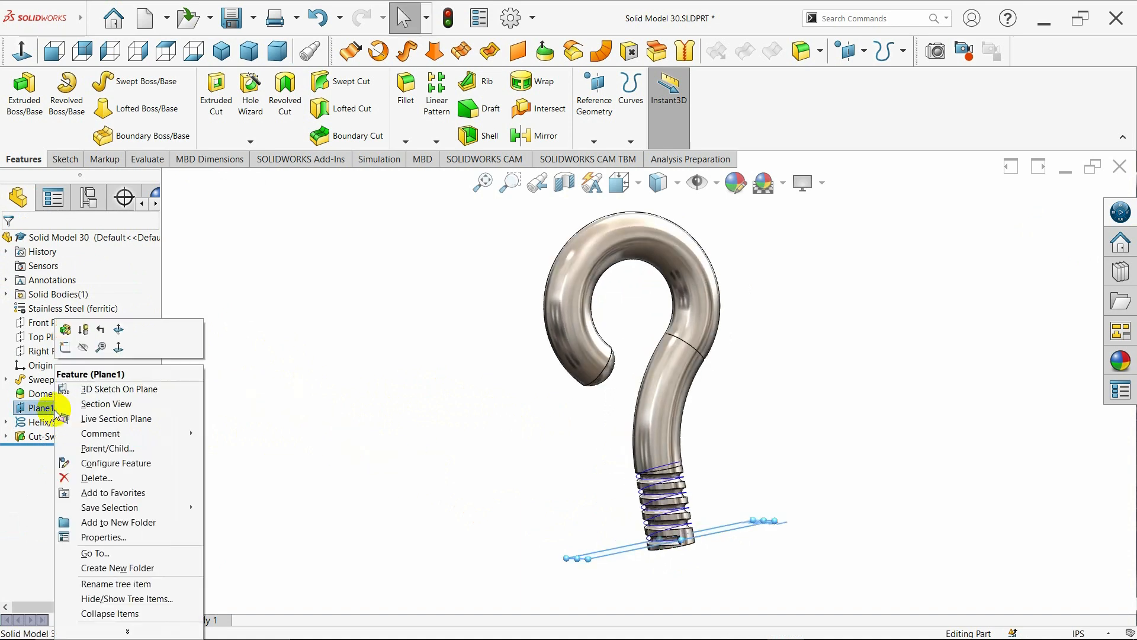
left_click(86, 360)
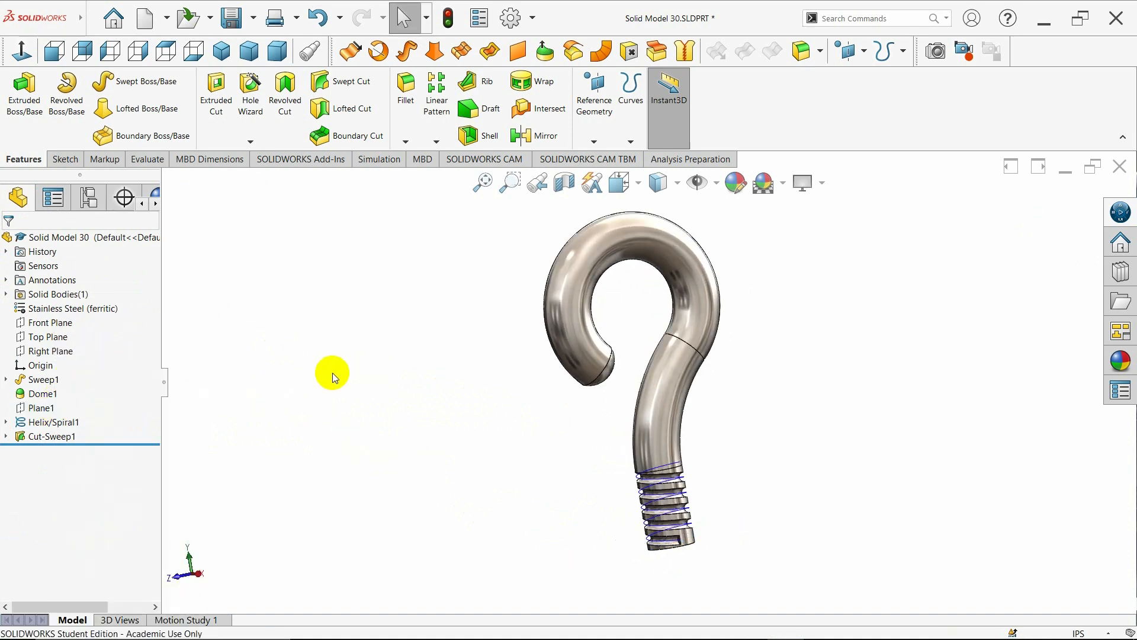
right_click(656, 467)
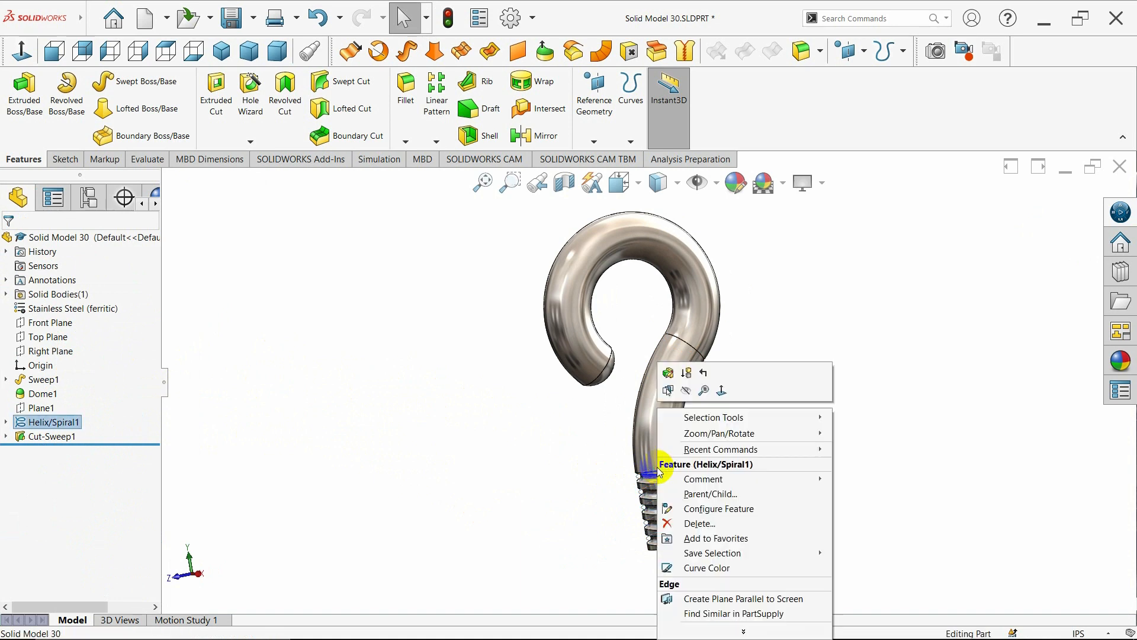
left_click(685, 390)
middle_click_drag(756, 432, 746, 454)
left_click(228, 50)
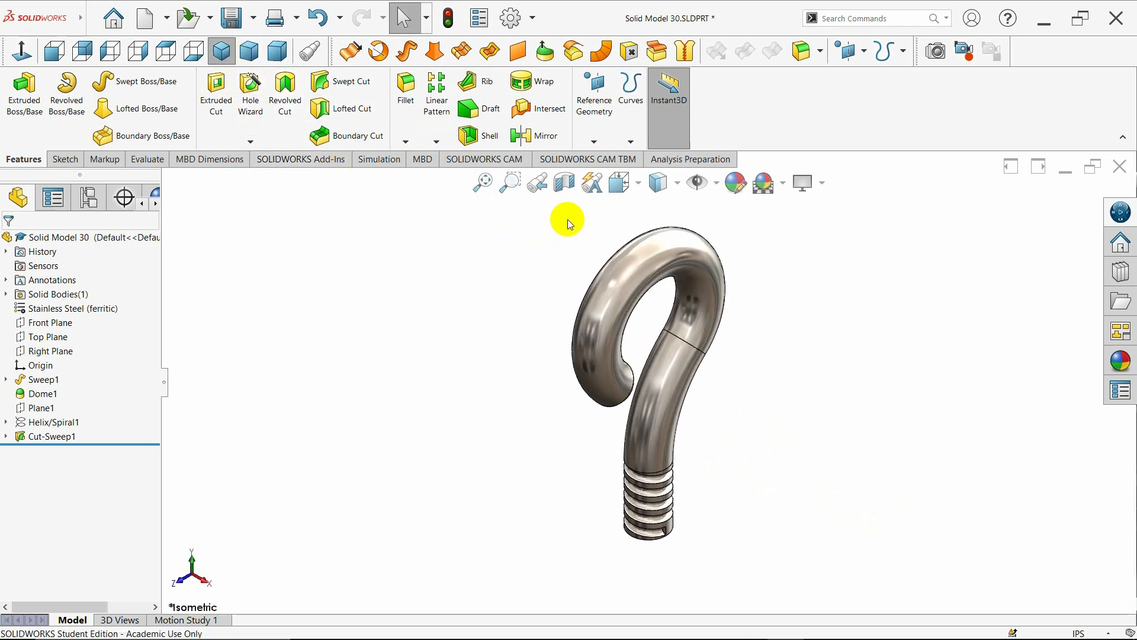
Step: Apply a section view based on the Front Plane, rotated about 89.6 degrees to cut lengthwise through the hook
left_click(565, 183)
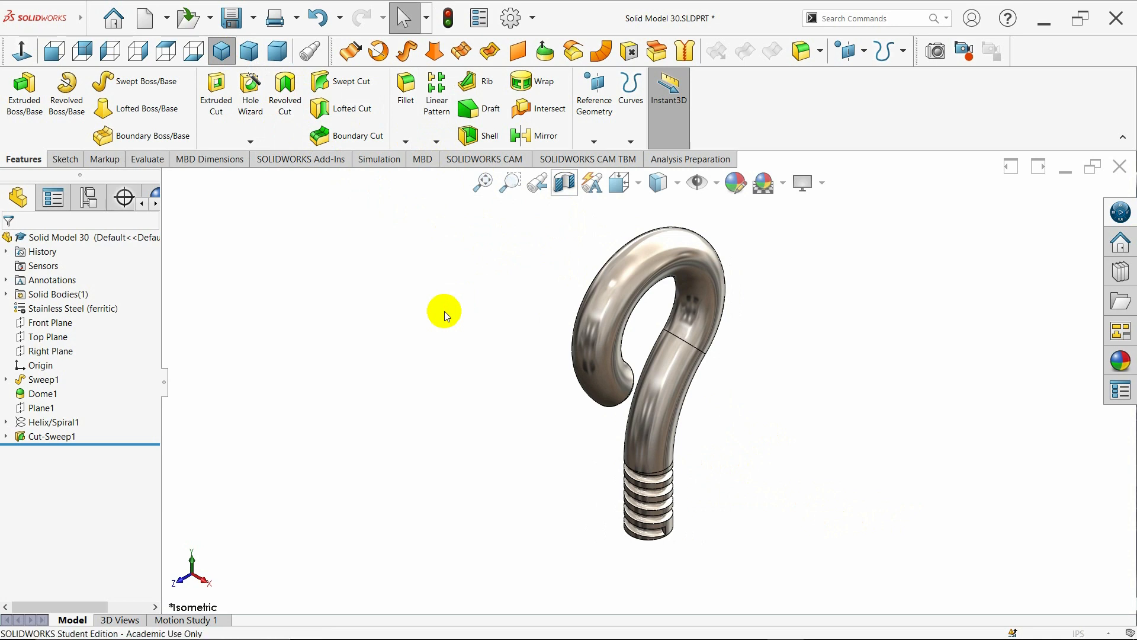
left_click_drag(598, 412, 580, 449)
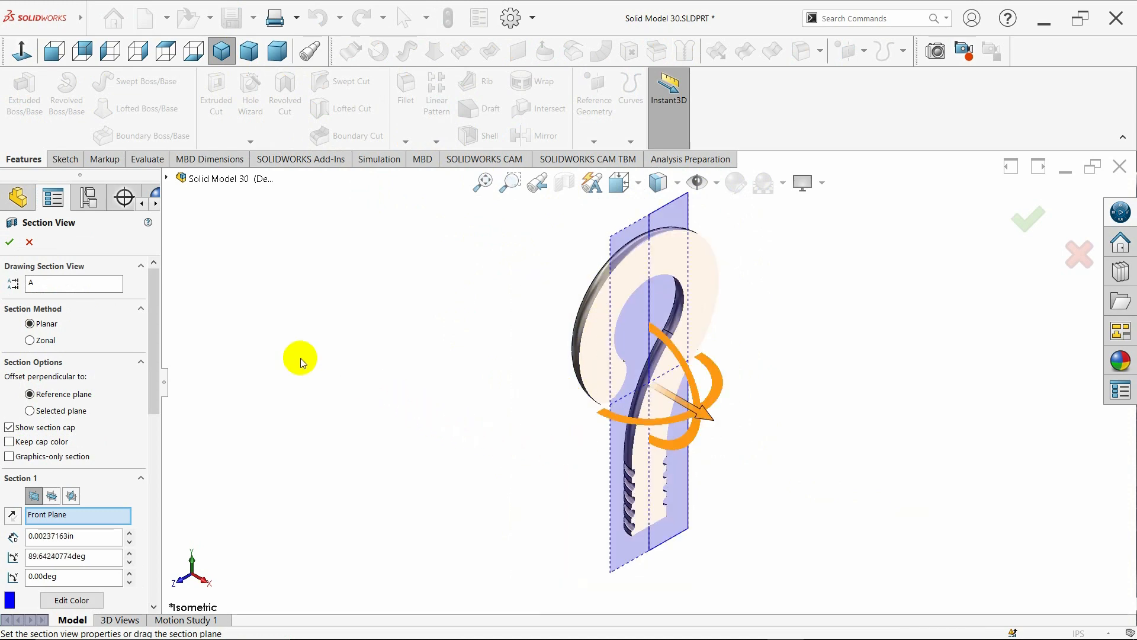
left_click(9, 243)
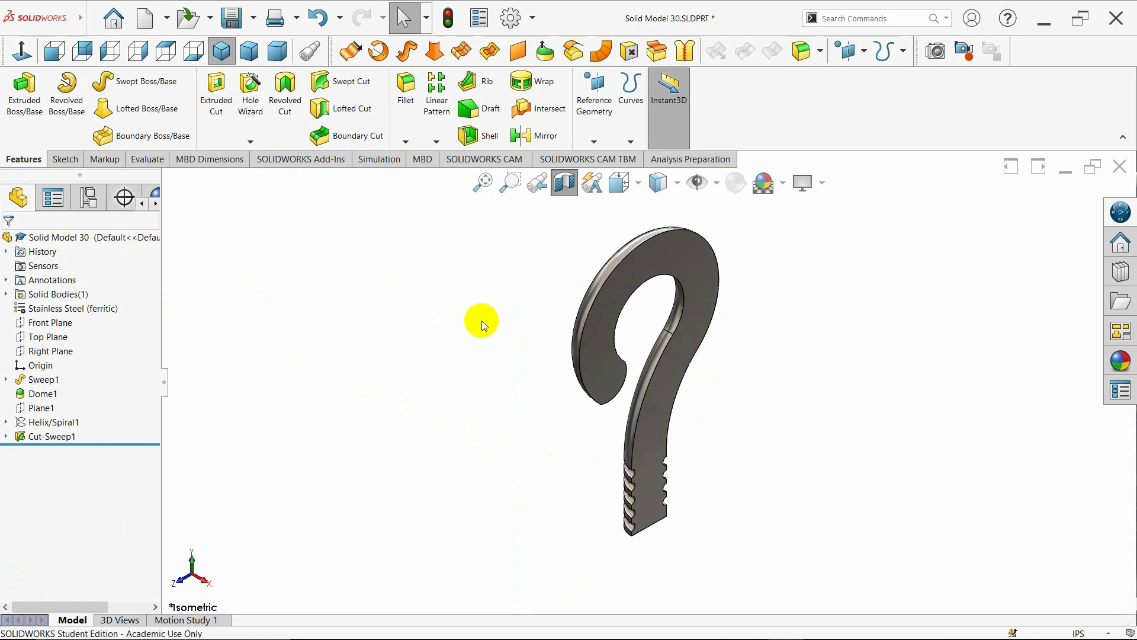
Step: Examine the sectioned hook and its grooves in trimetric, dimetric and isometric views and from other angles, and turn the section view off
left_click(247, 58)
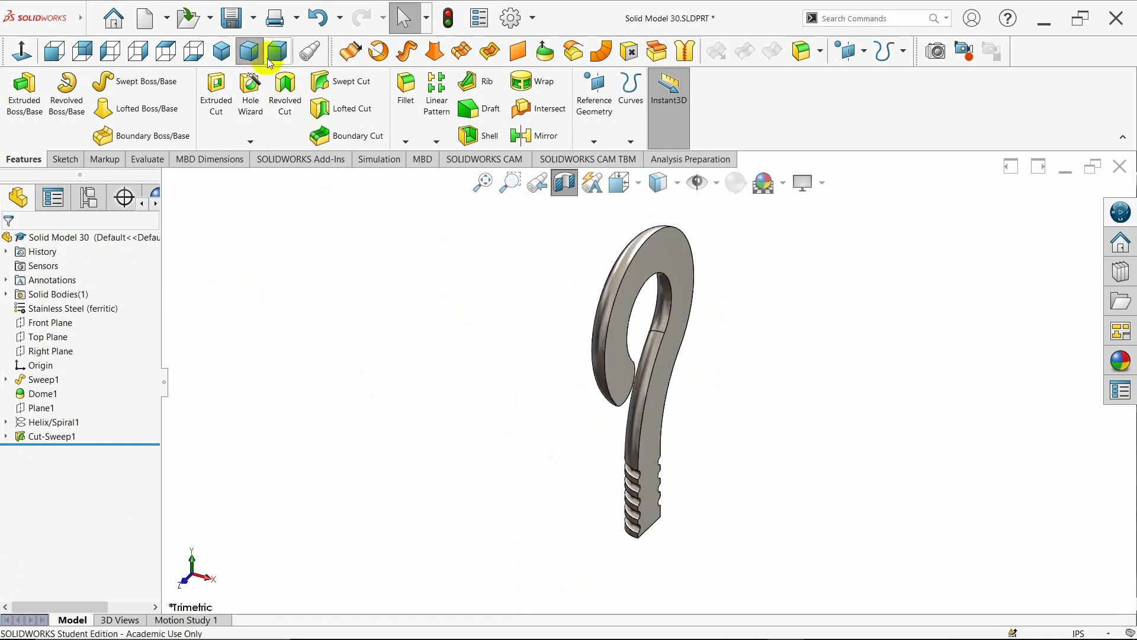
left_click(277, 52)
left_click(236, 56)
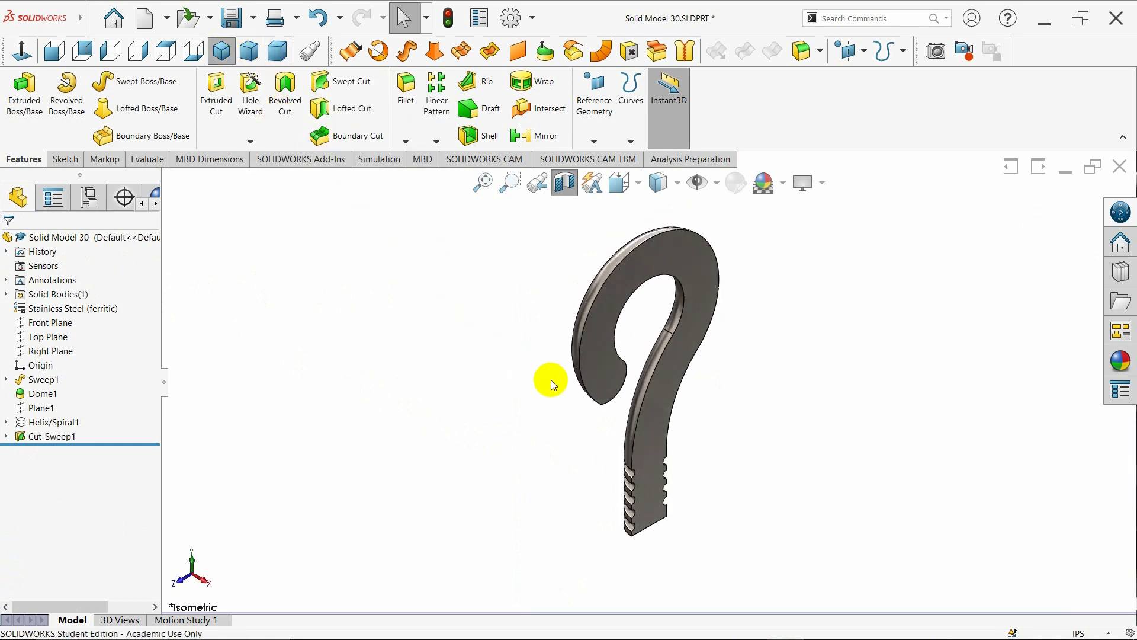
middle_click_drag(549, 378, 216, 436)
middle_click_drag(245, 435, 613, 417)
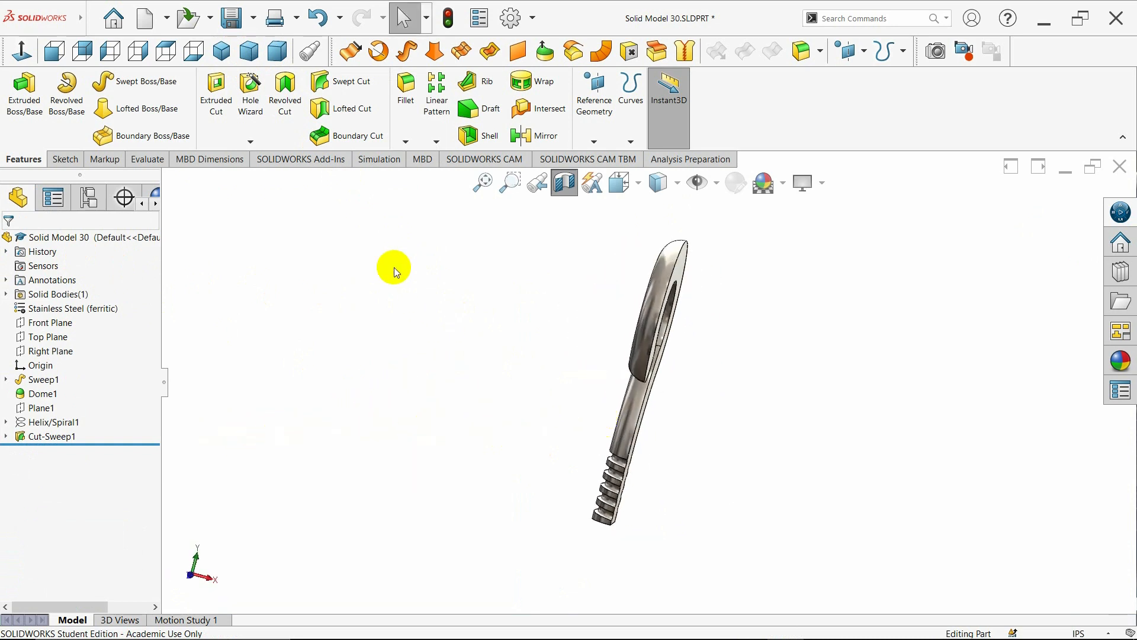
left_click(222, 58)
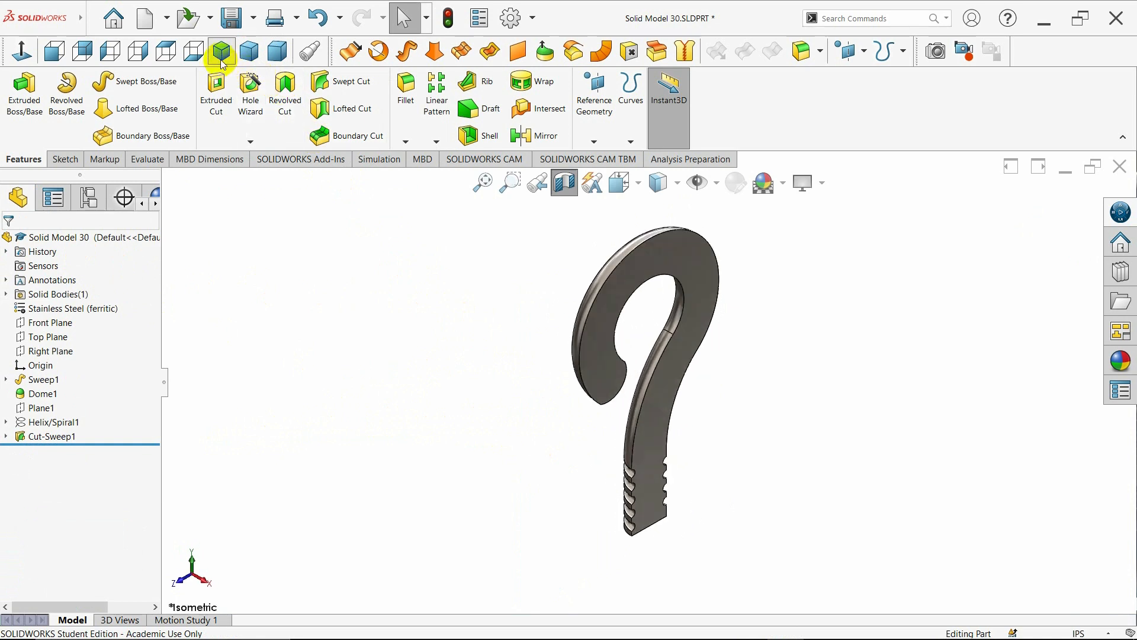
left_click(566, 190)
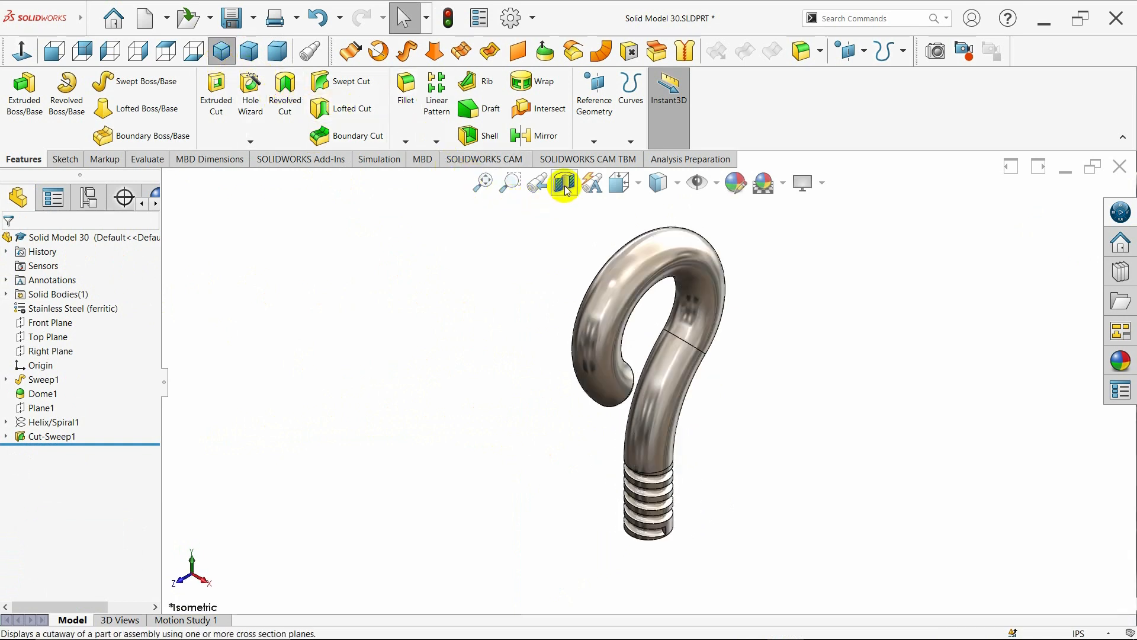
Step: Return the whole hook to the isometric view and set its display style to Shaded without edges
left_click(253, 59)
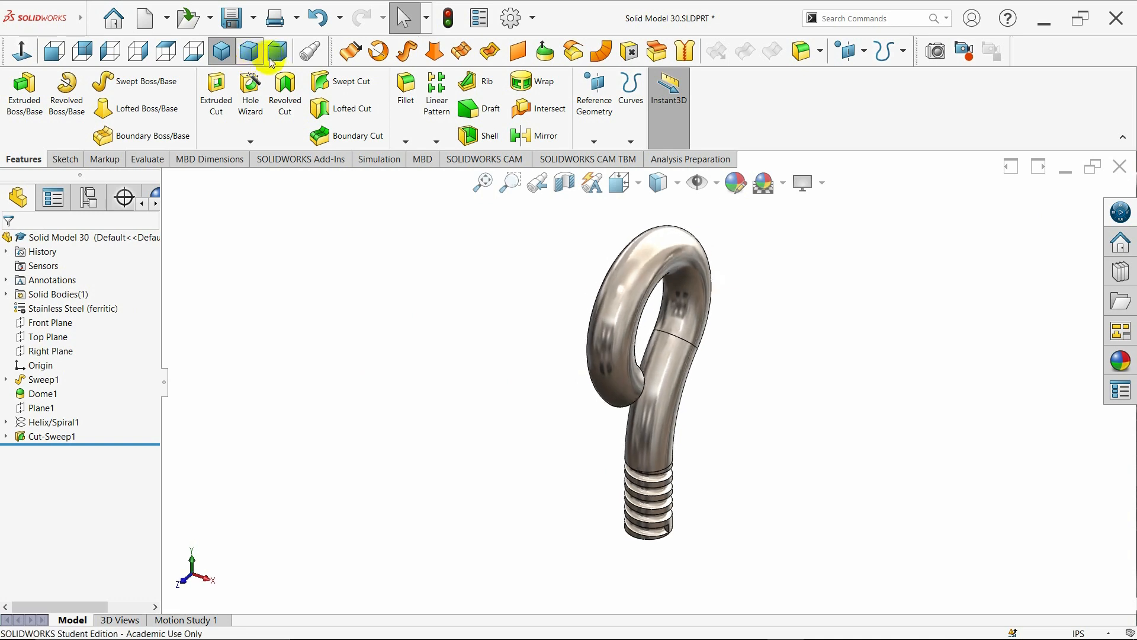
left_click(279, 53)
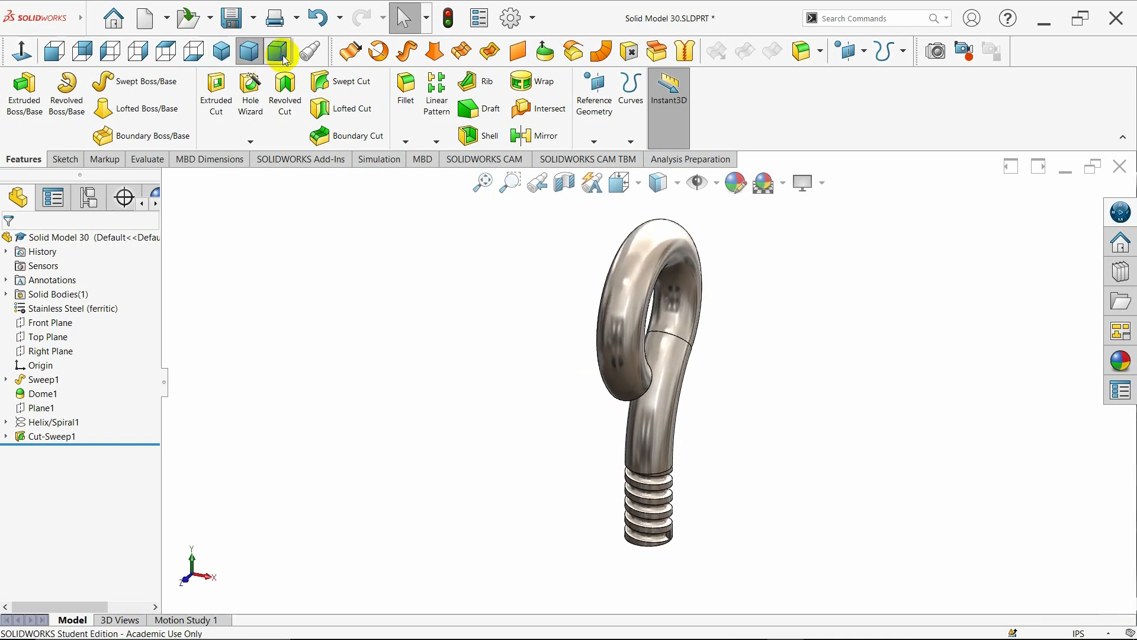
left_click(225, 58)
middle_click_drag(677, 384, 744, 418)
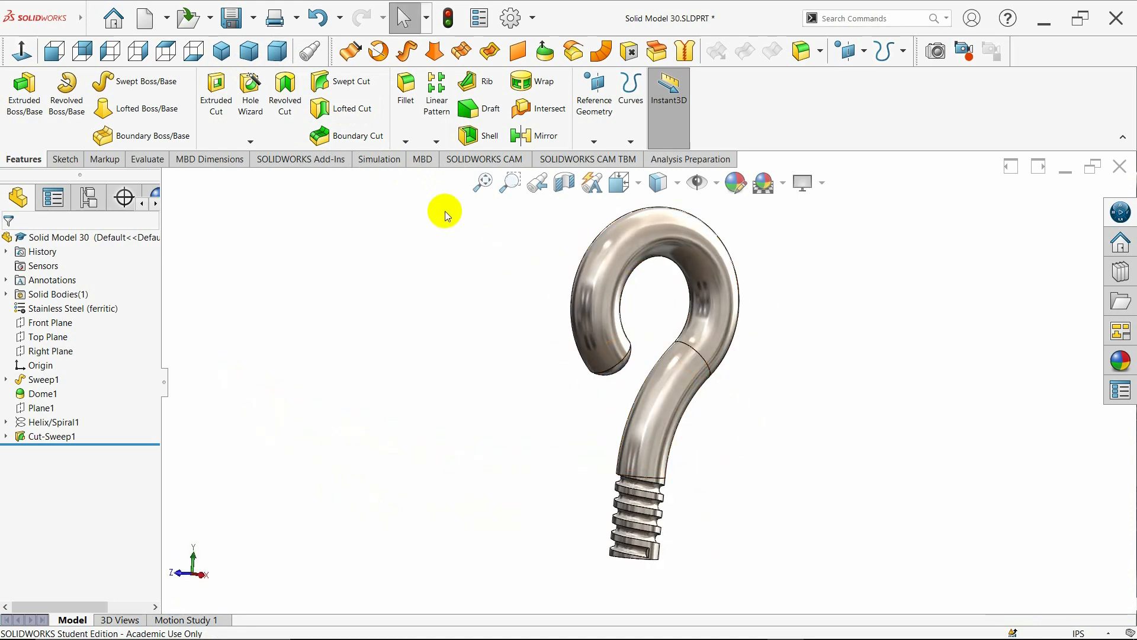
left_click(221, 51)
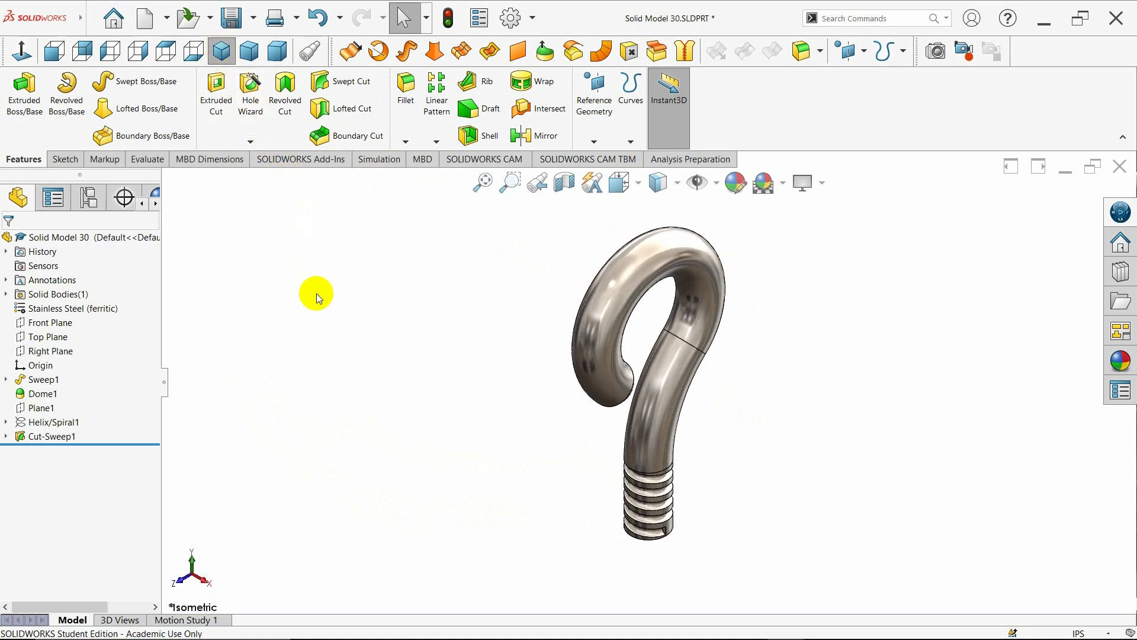
left_click(674, 183)
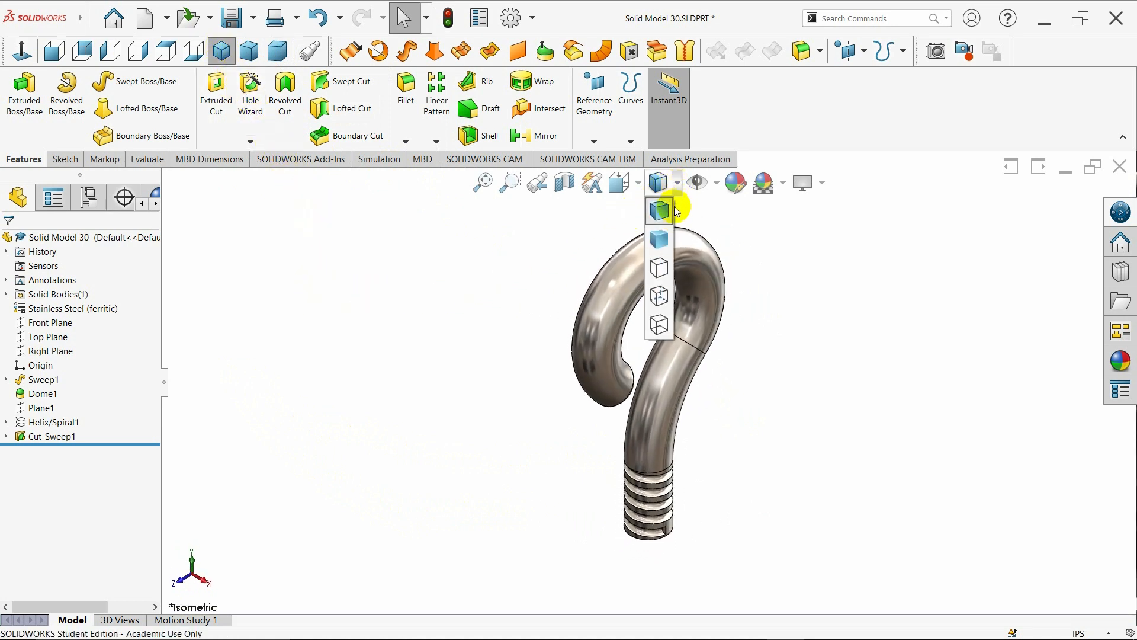
left_click(664, 235)
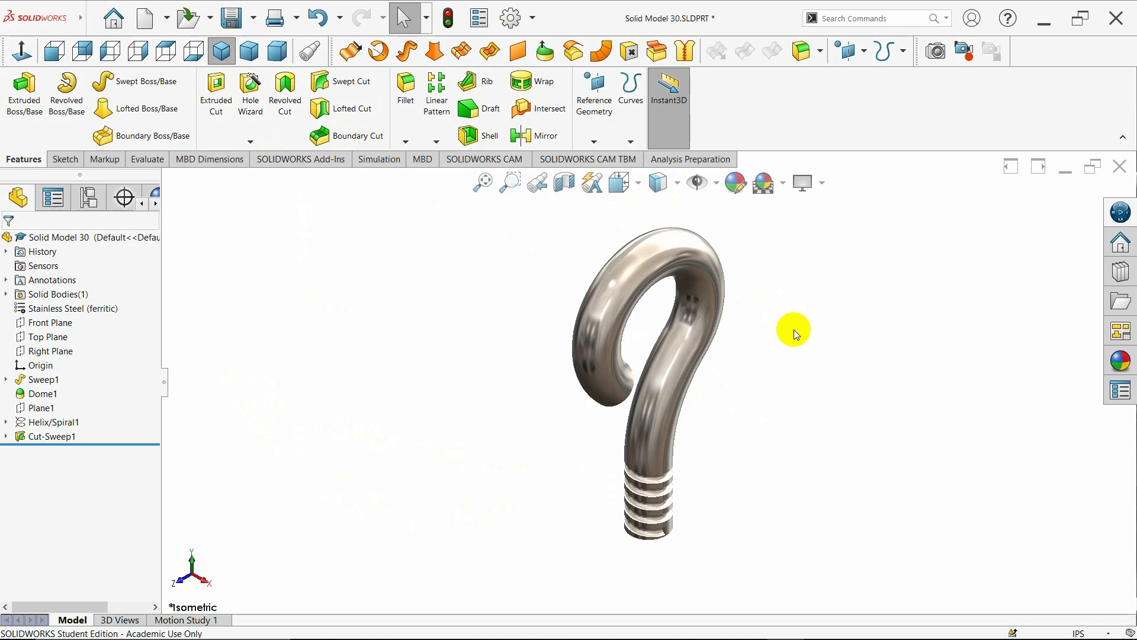